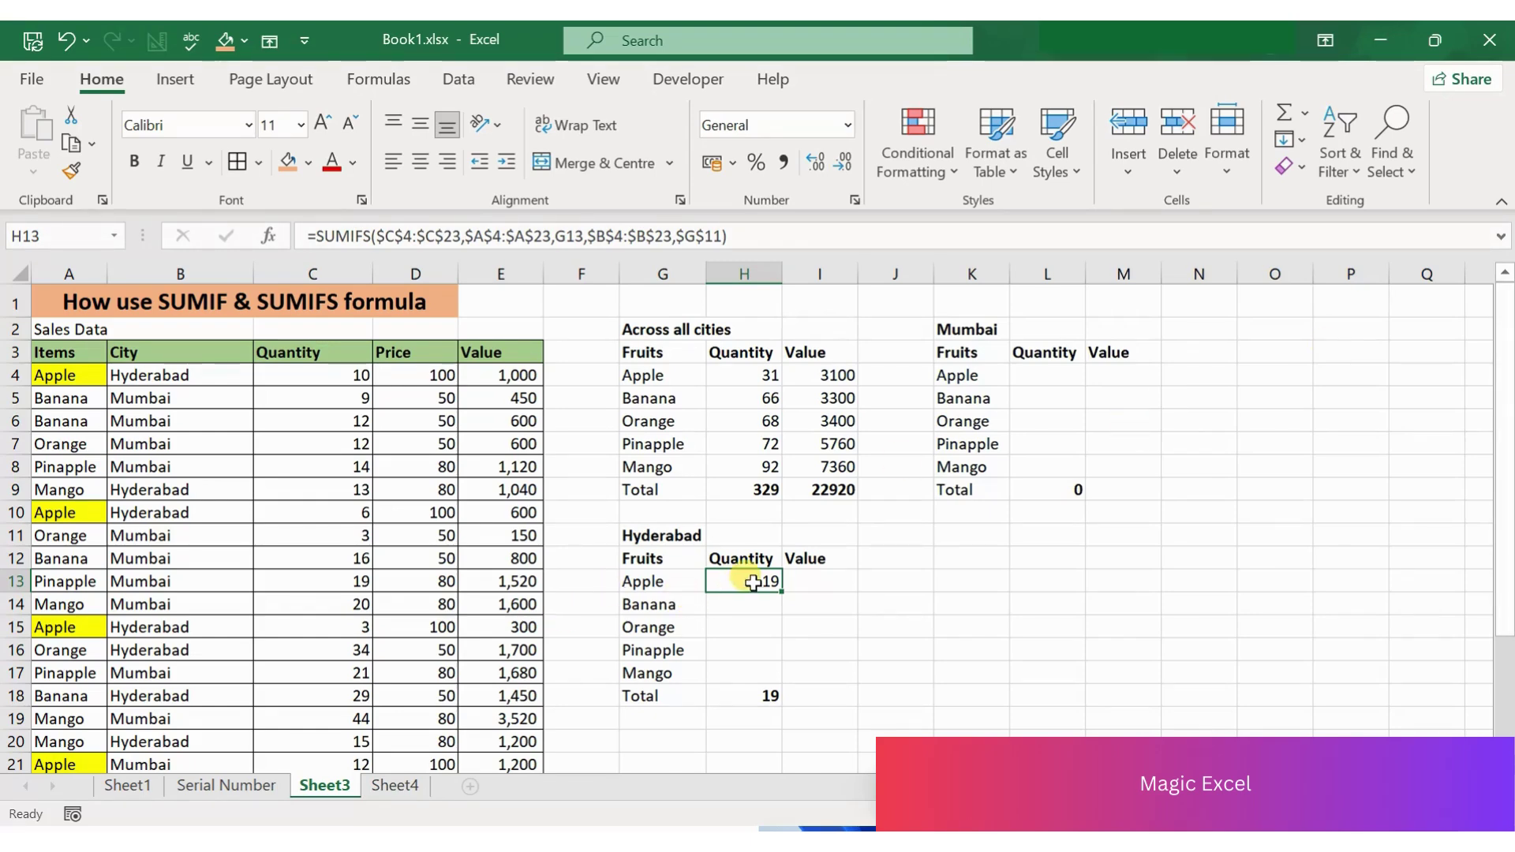
Review the sum range, criteria ranges and criteria of the SUMIFS formula in H13, checking which references are locked
{"action": "left_click", "coordinate": [270, 236]}
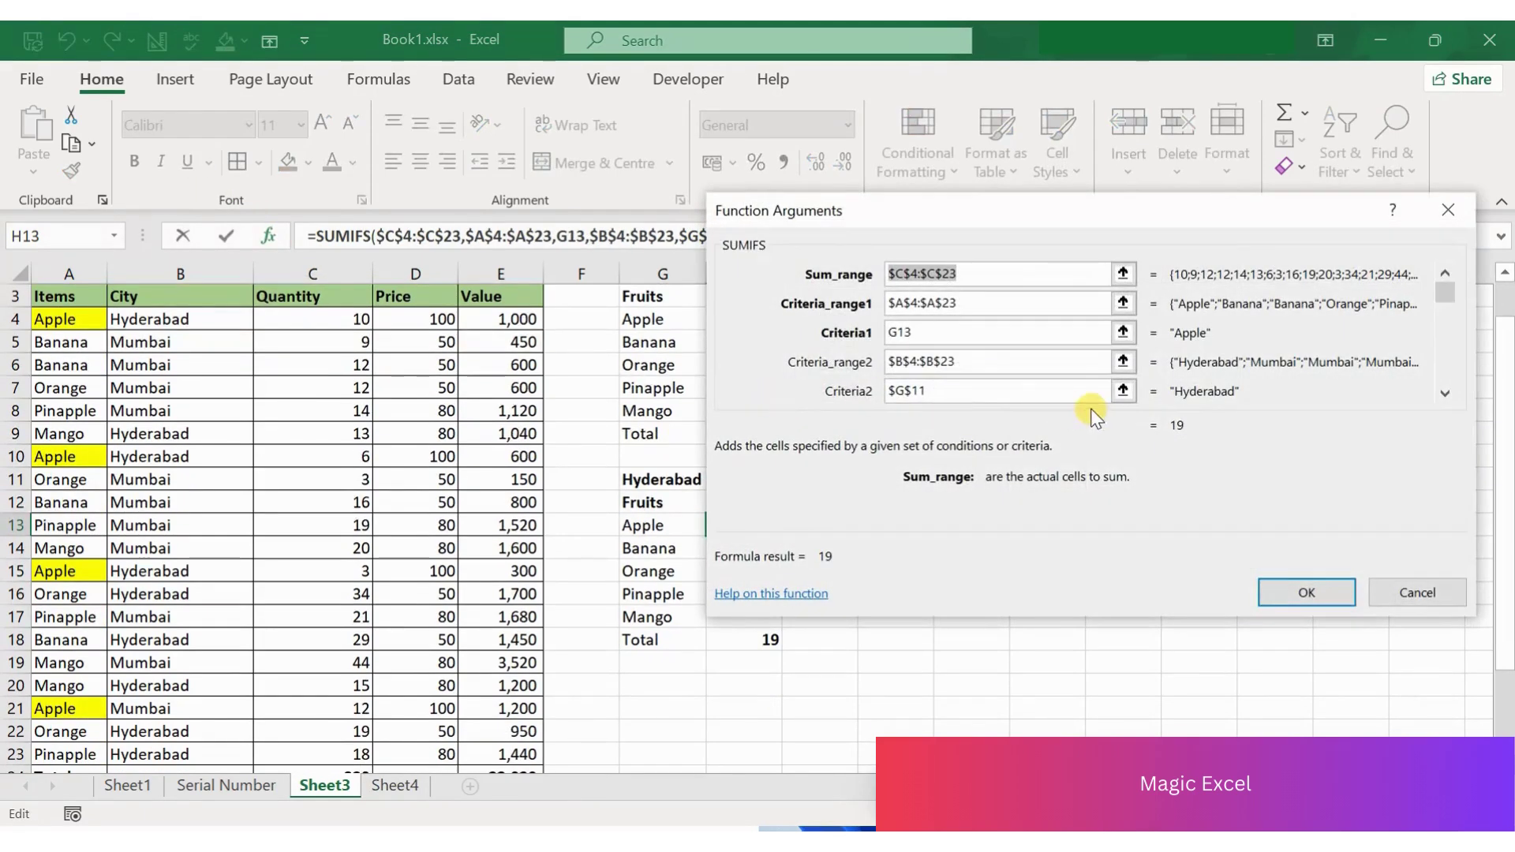
{"action": "left_click", "coordinate": [937, 393]}
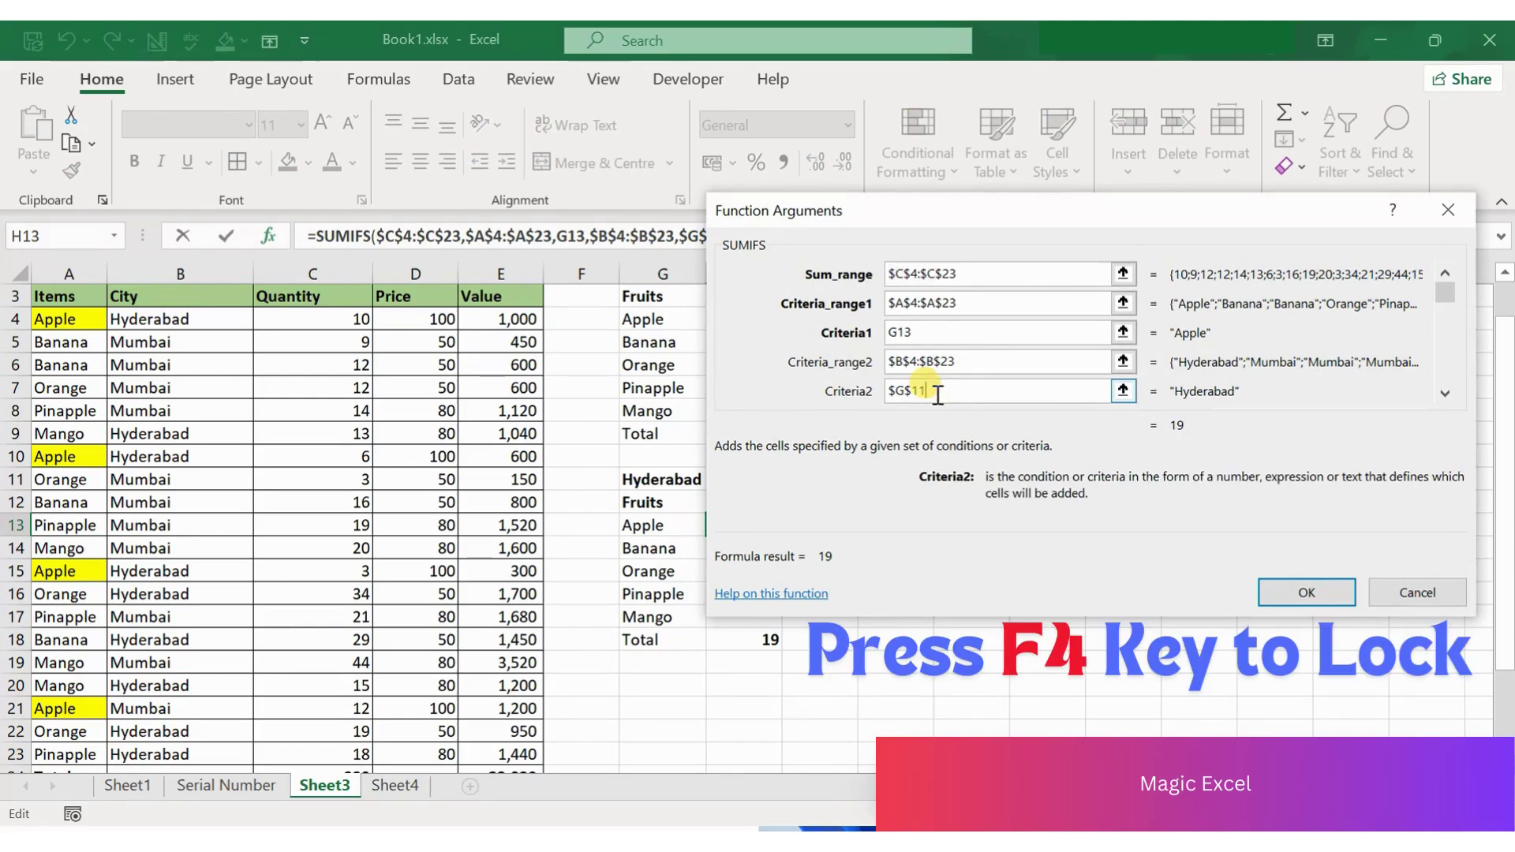
{"action": "left_click", "coordinate": [965, 277]}
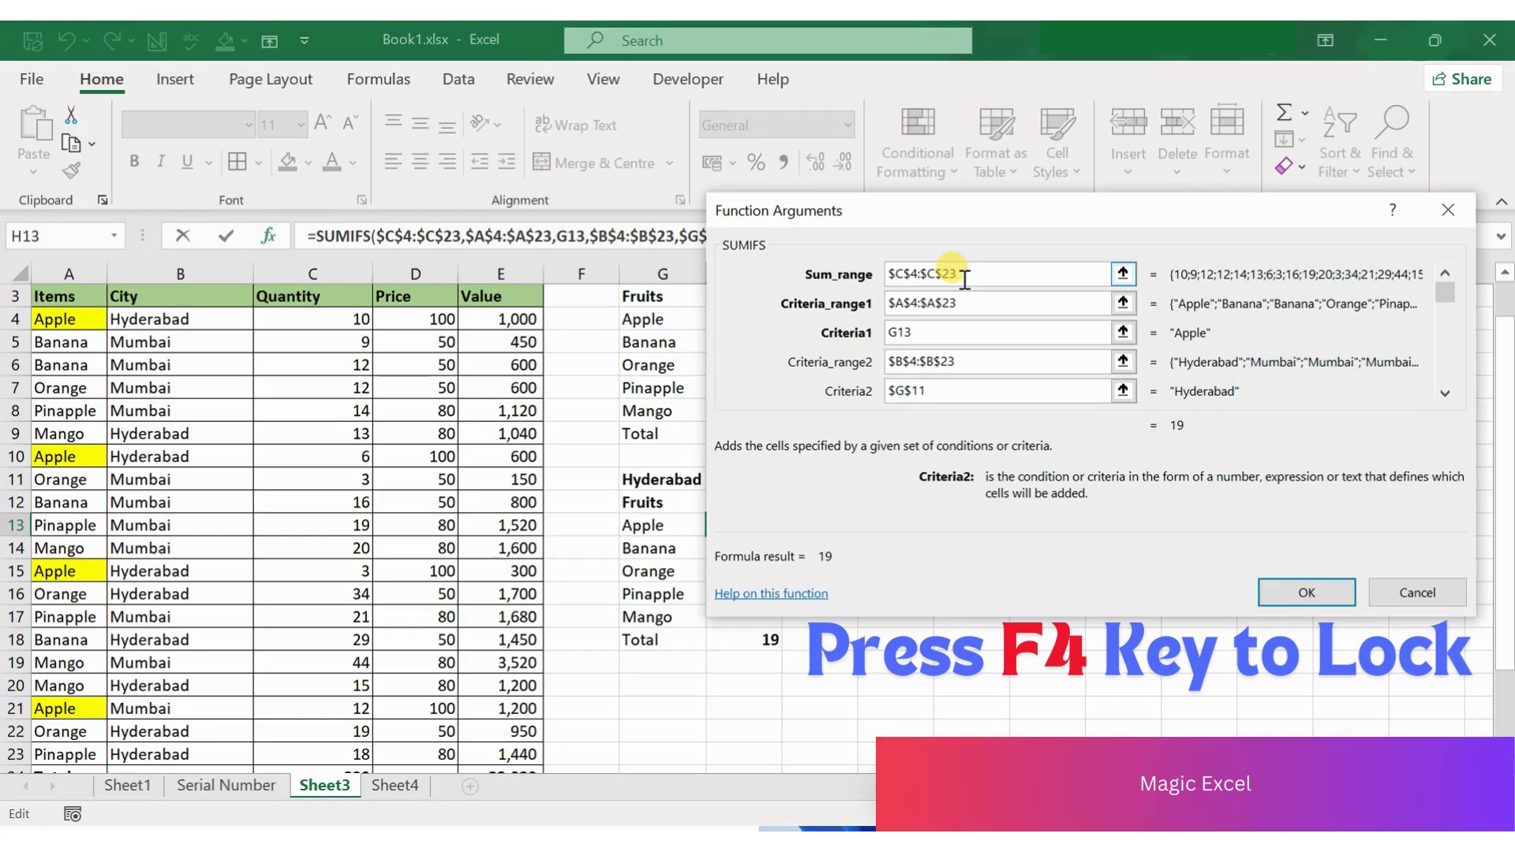
{"action": "left_click", "coordinate": [963, 278]}
{"action": "left_click", "coordinate": [964, 308]}
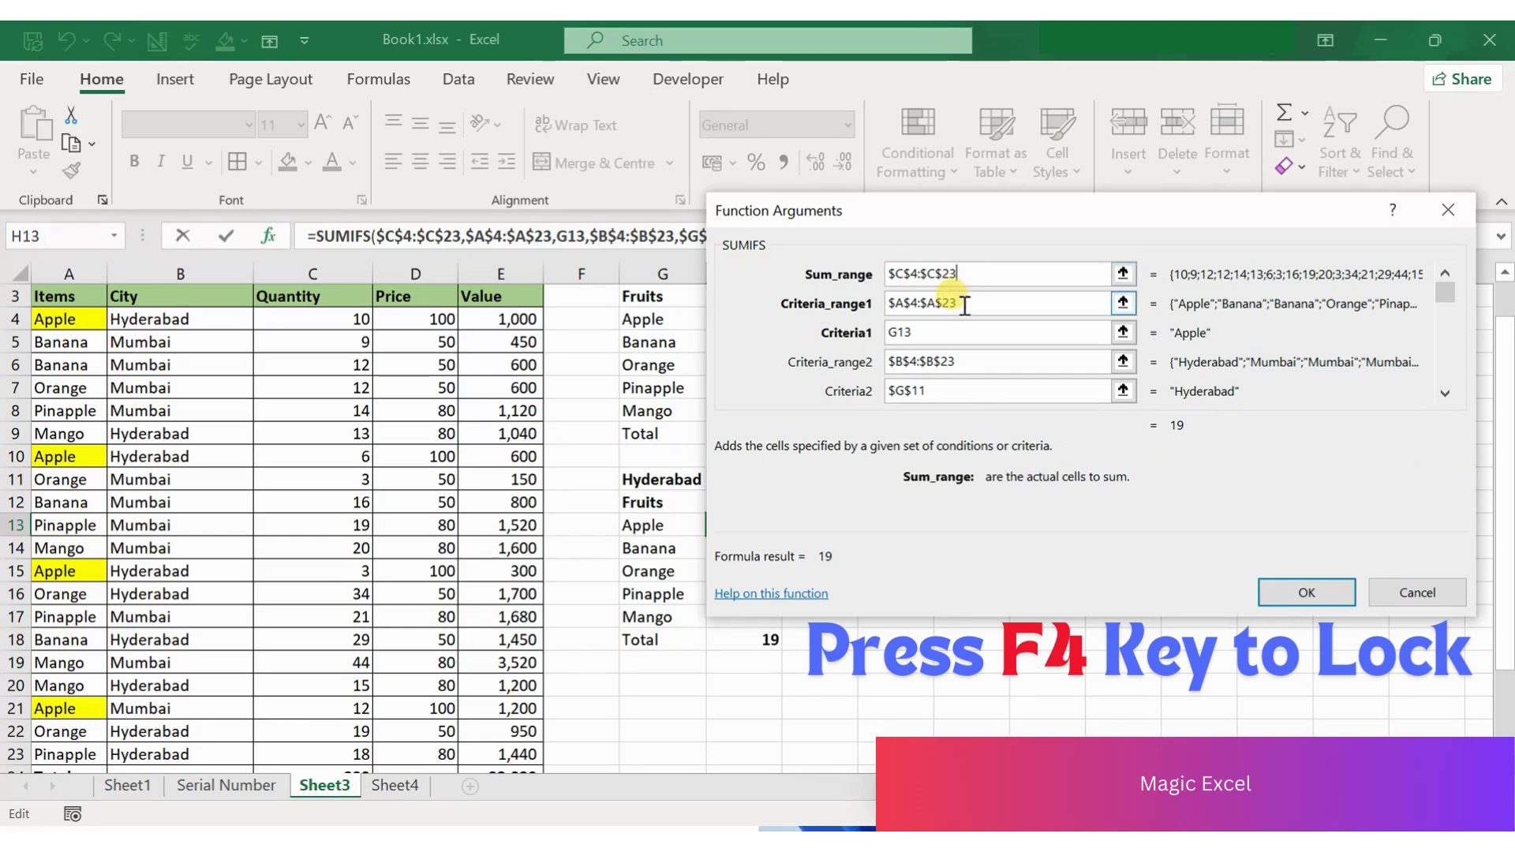
{"action": "left_click", "coordinate": [963, 331]}
{"action": "left_click", "coordinate": [961, 359]}
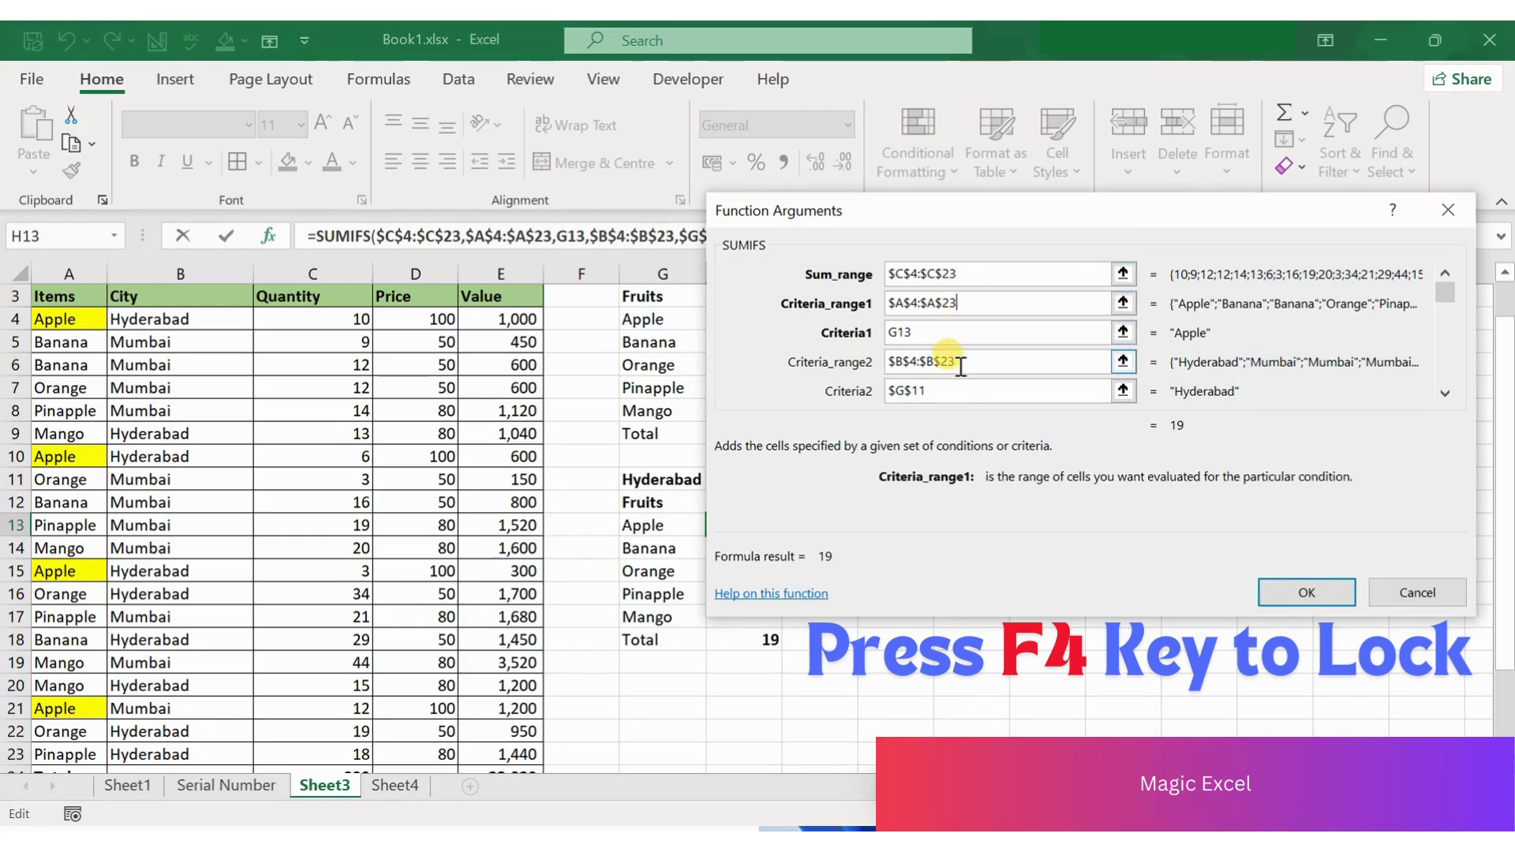
{"action": "left_click", "coordinate": [952, 389]}
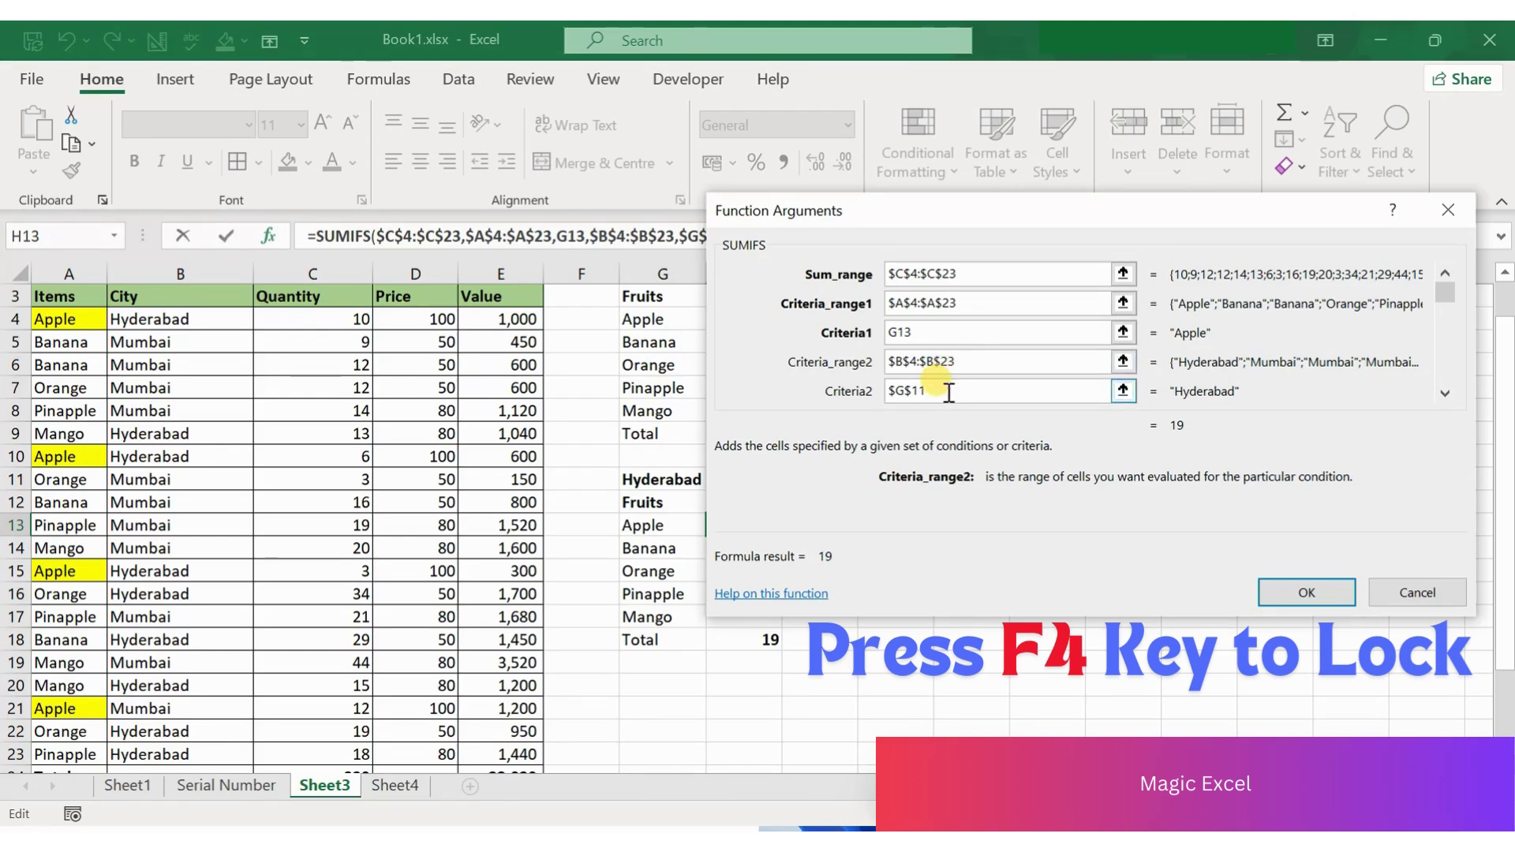
{"action": "left_click", "coordinate": [948, 391]}
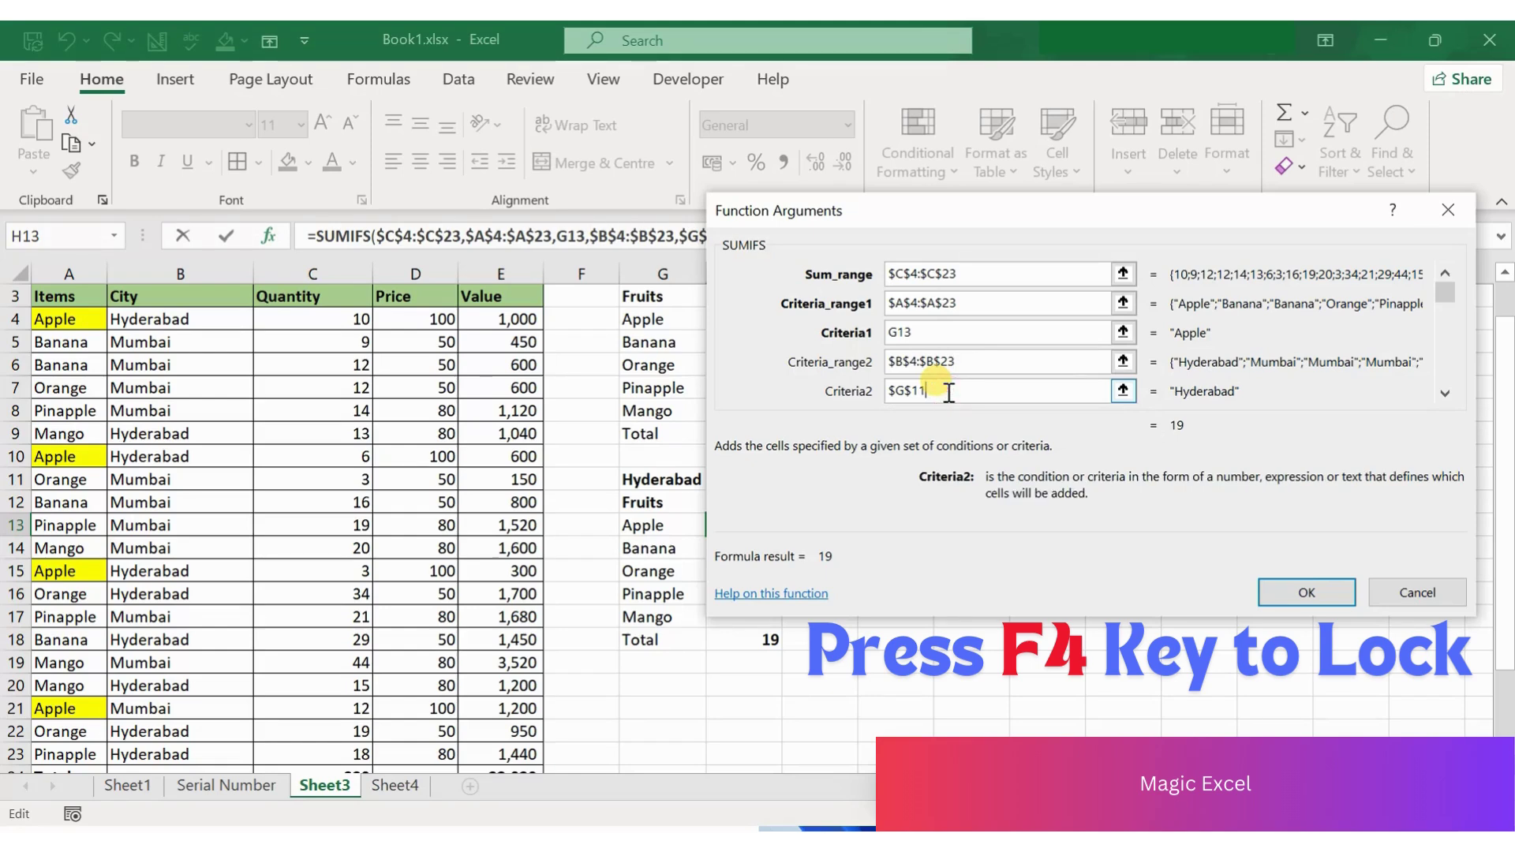
{"action": "left_click_drag", "start_coordinate": [929, 216], "coordinate": [1108, 208]}
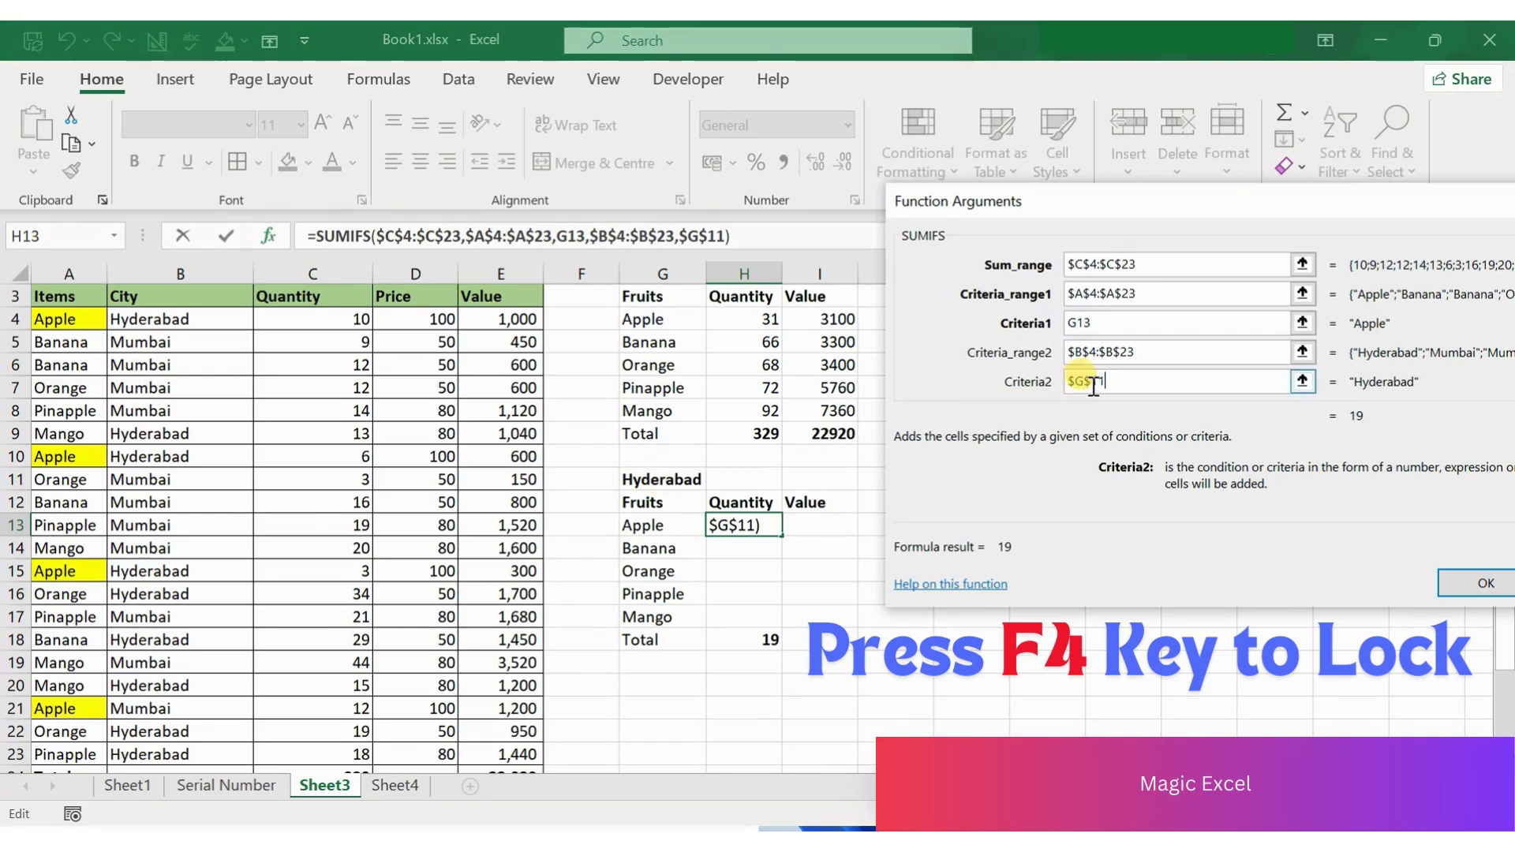
{"action": "left_click_drag", "start_coordinate": [1152, 201], "coordinate": [950, 211]}
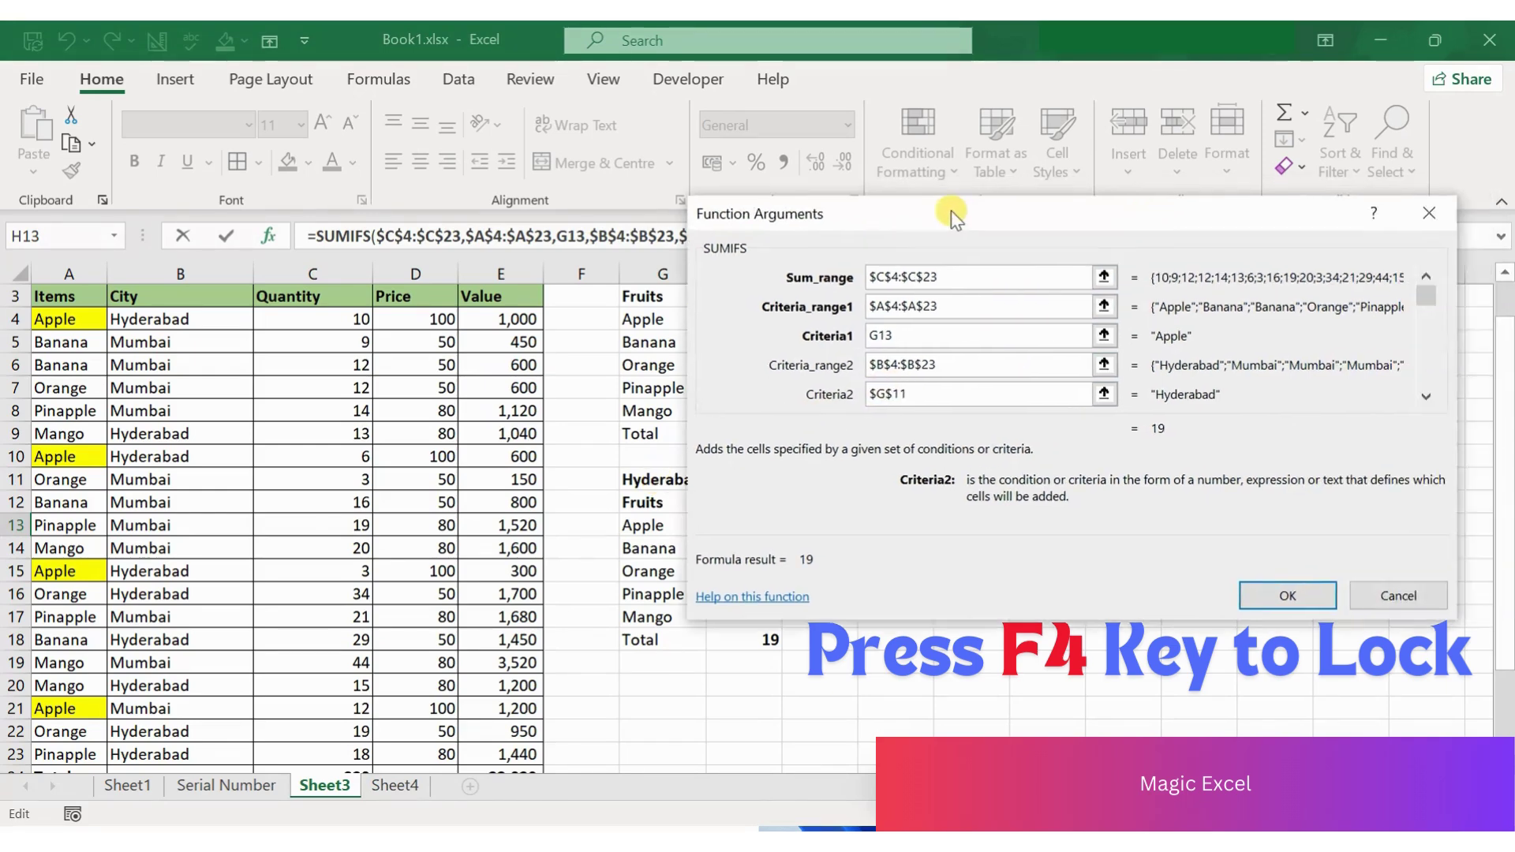
{"action": "left_click", "coordinate": [1248, 597]}
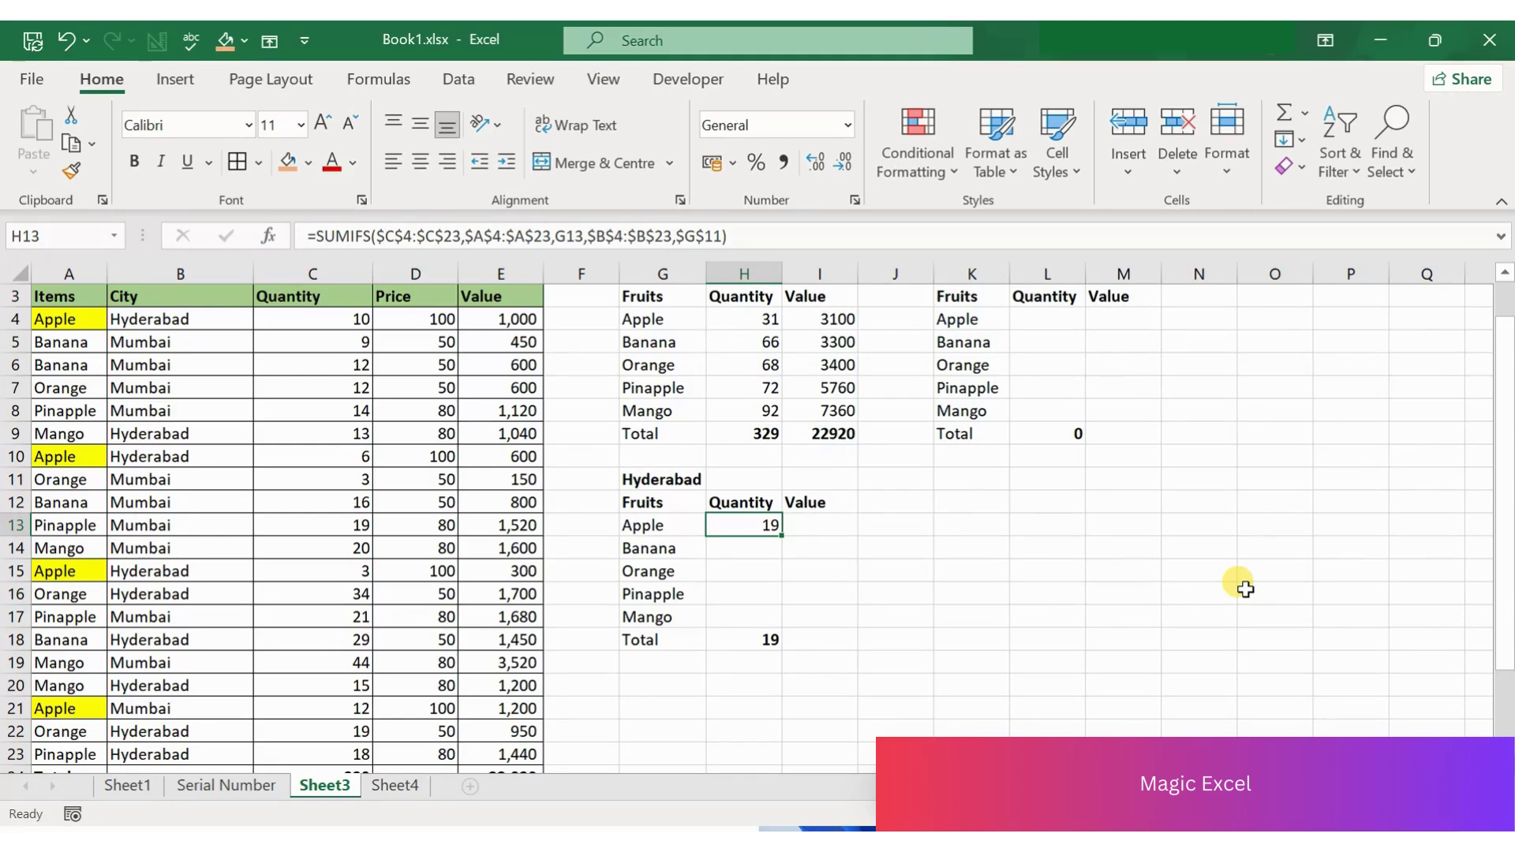
Copy the Apple quantity formula in H13 to the Banana, Orange, Pinapple and Mango rows, H14 through H17
{"action": "key", "text": "ctrl+c"}
{"action": "key", "text": "Down"}
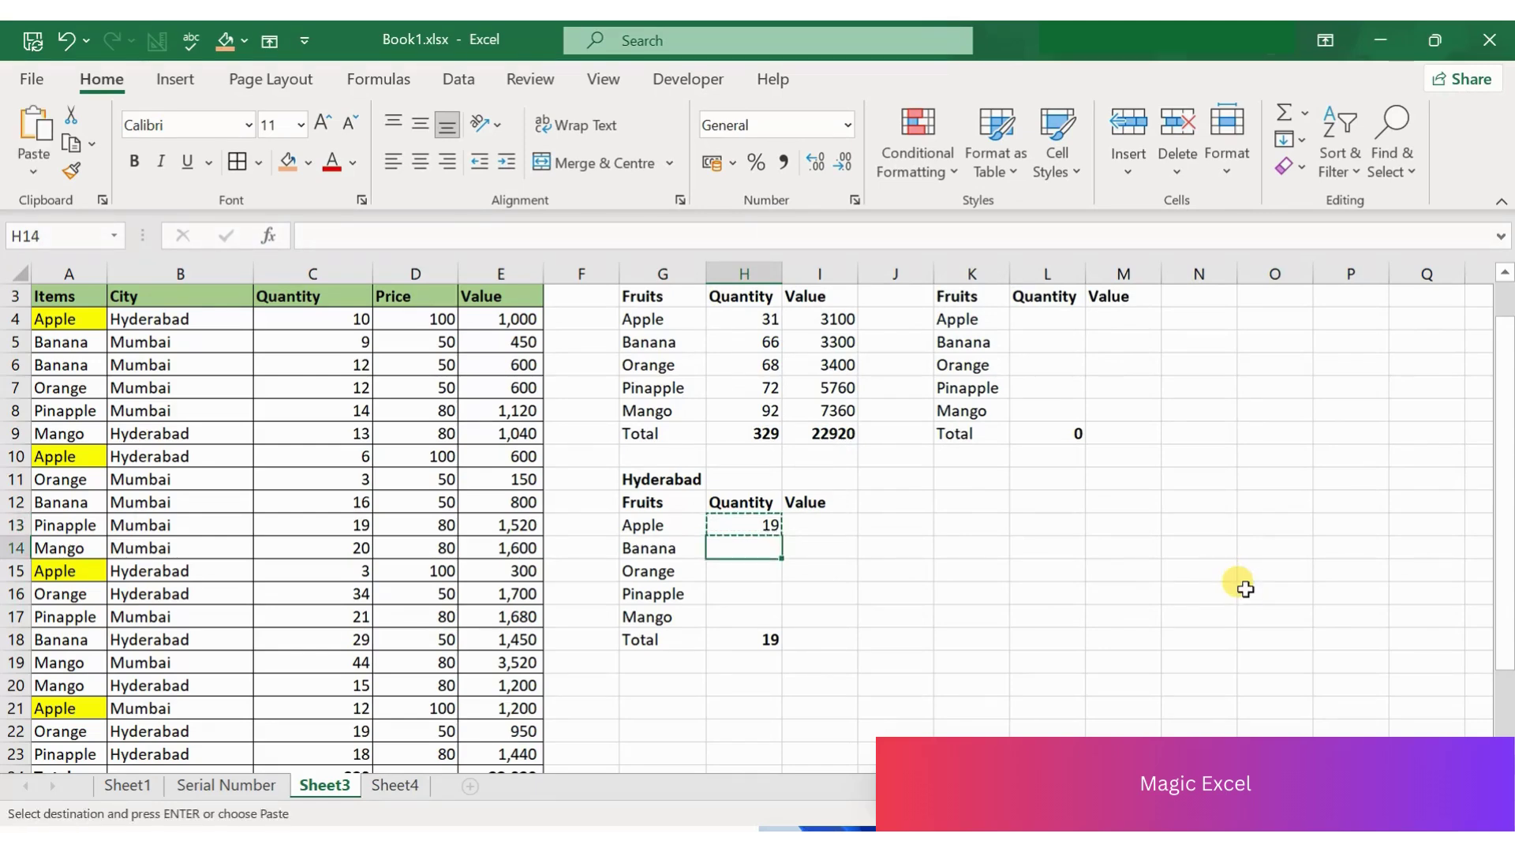
{"action": "key", "text": "ctrl+v"}
{"action": "key", "text": "Down"}
{"action": "key", "text": "ctrl+v"}
{"action": "key", "text": "Down"}
{"action": "key", "text": "ctrl+v"}
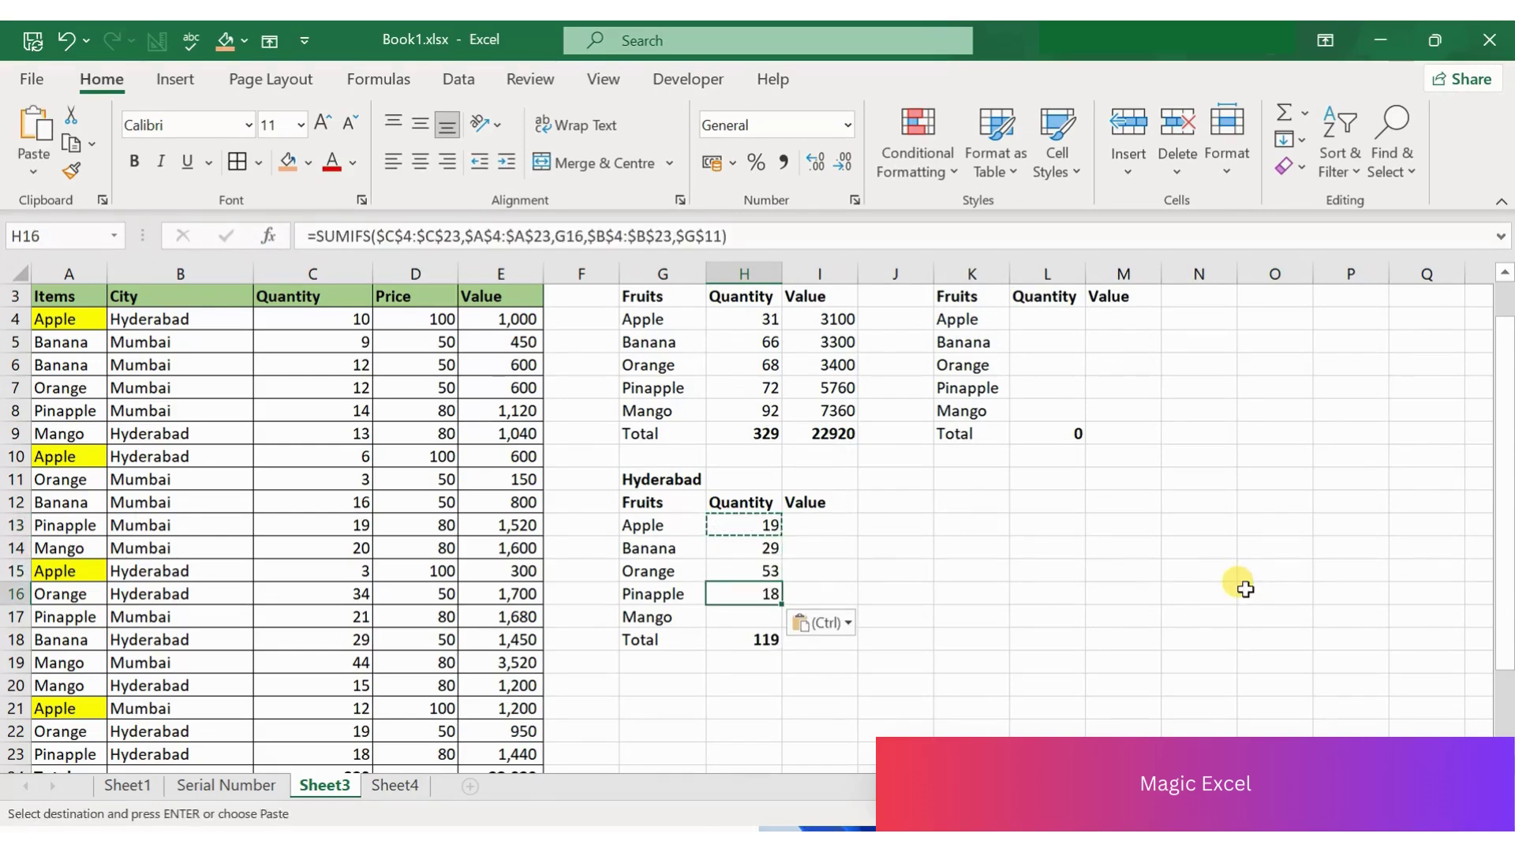
{"action": "key", "text": "Down"}
{"action": "key", "text": "ctrl+v"}
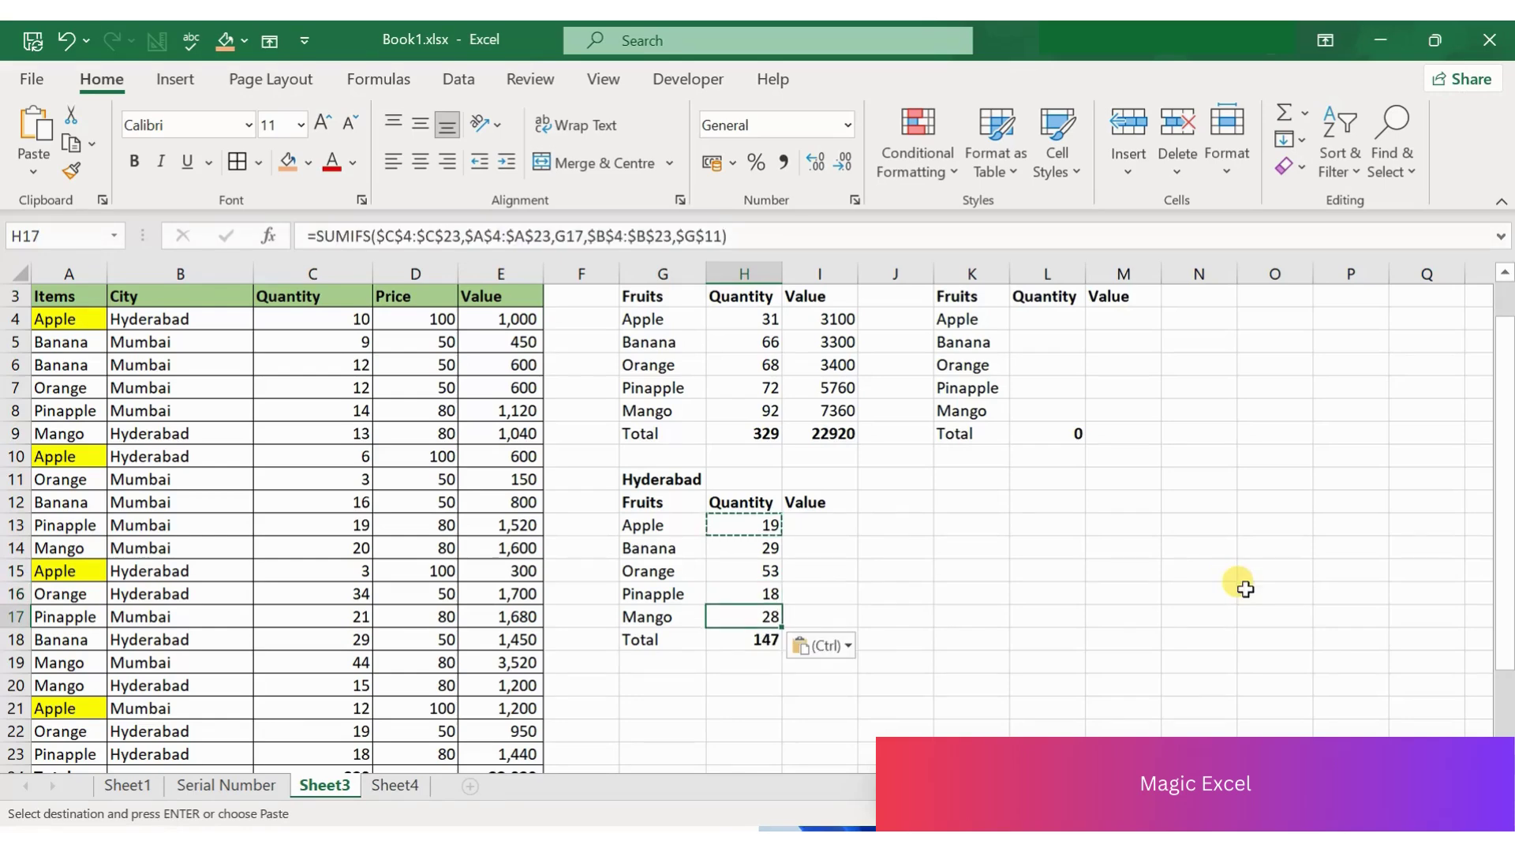
{"action": "key", "text": "Escape"}
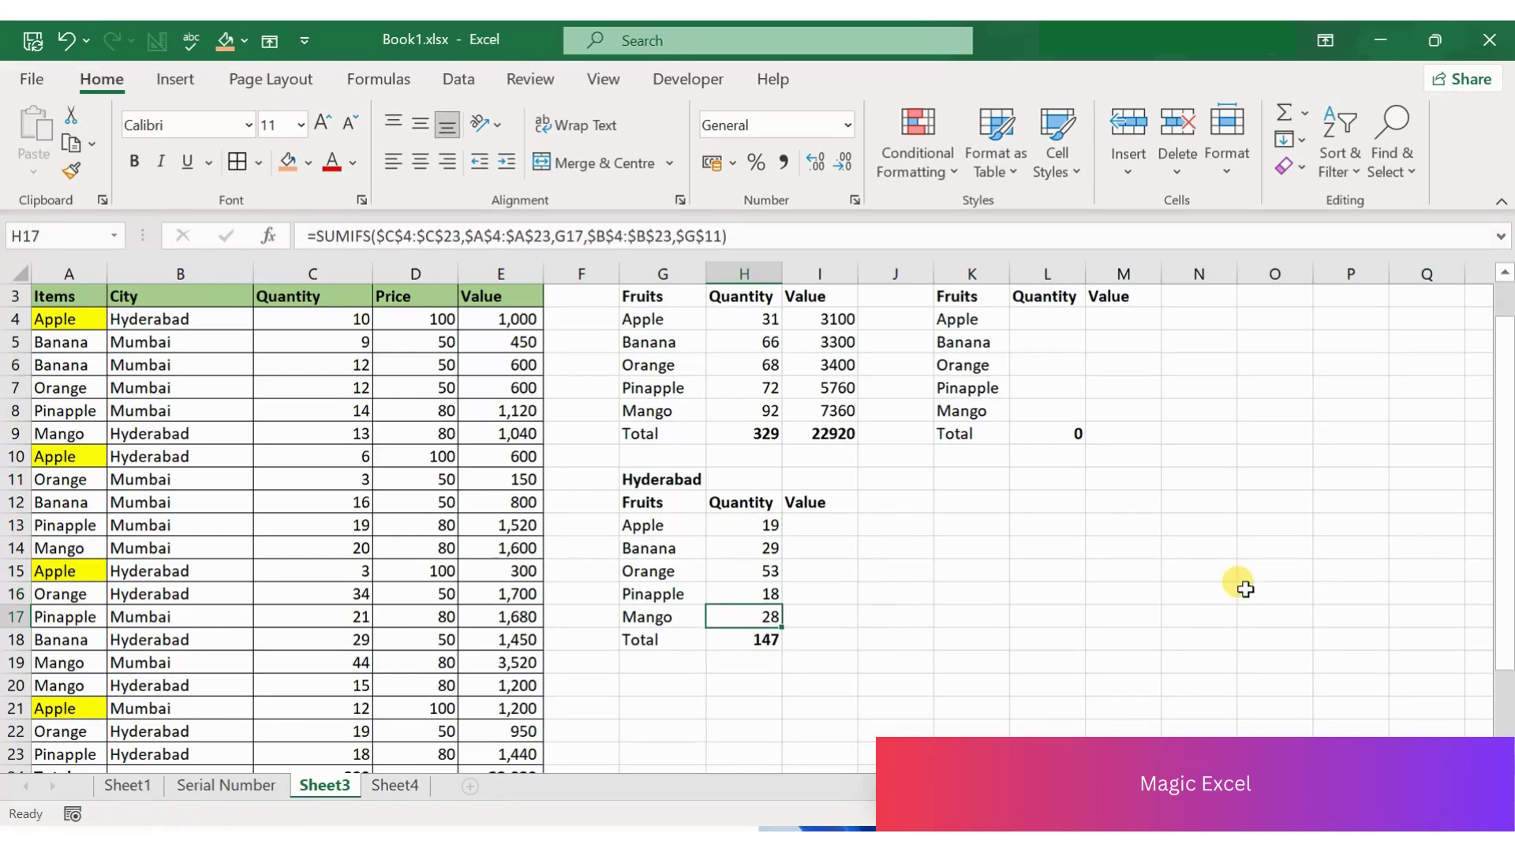
Start a SUMIFS formula in I13 for Apple's Hyderabad value, using E4:E23 as the sum range
{"action": "left_click", "coordinate": [830, 524]}
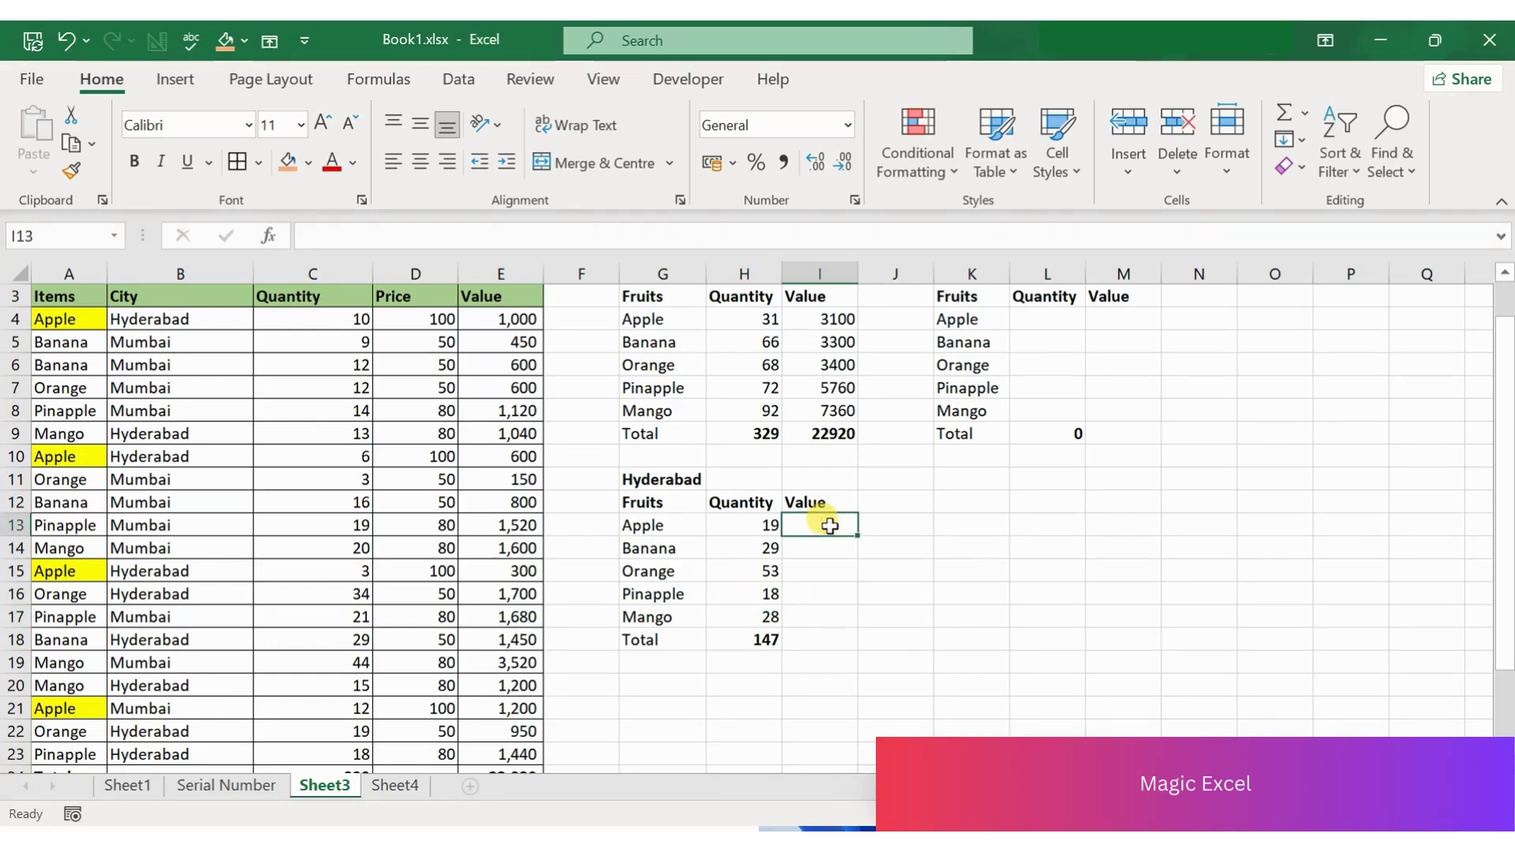
{"action": "type", "text": "="}
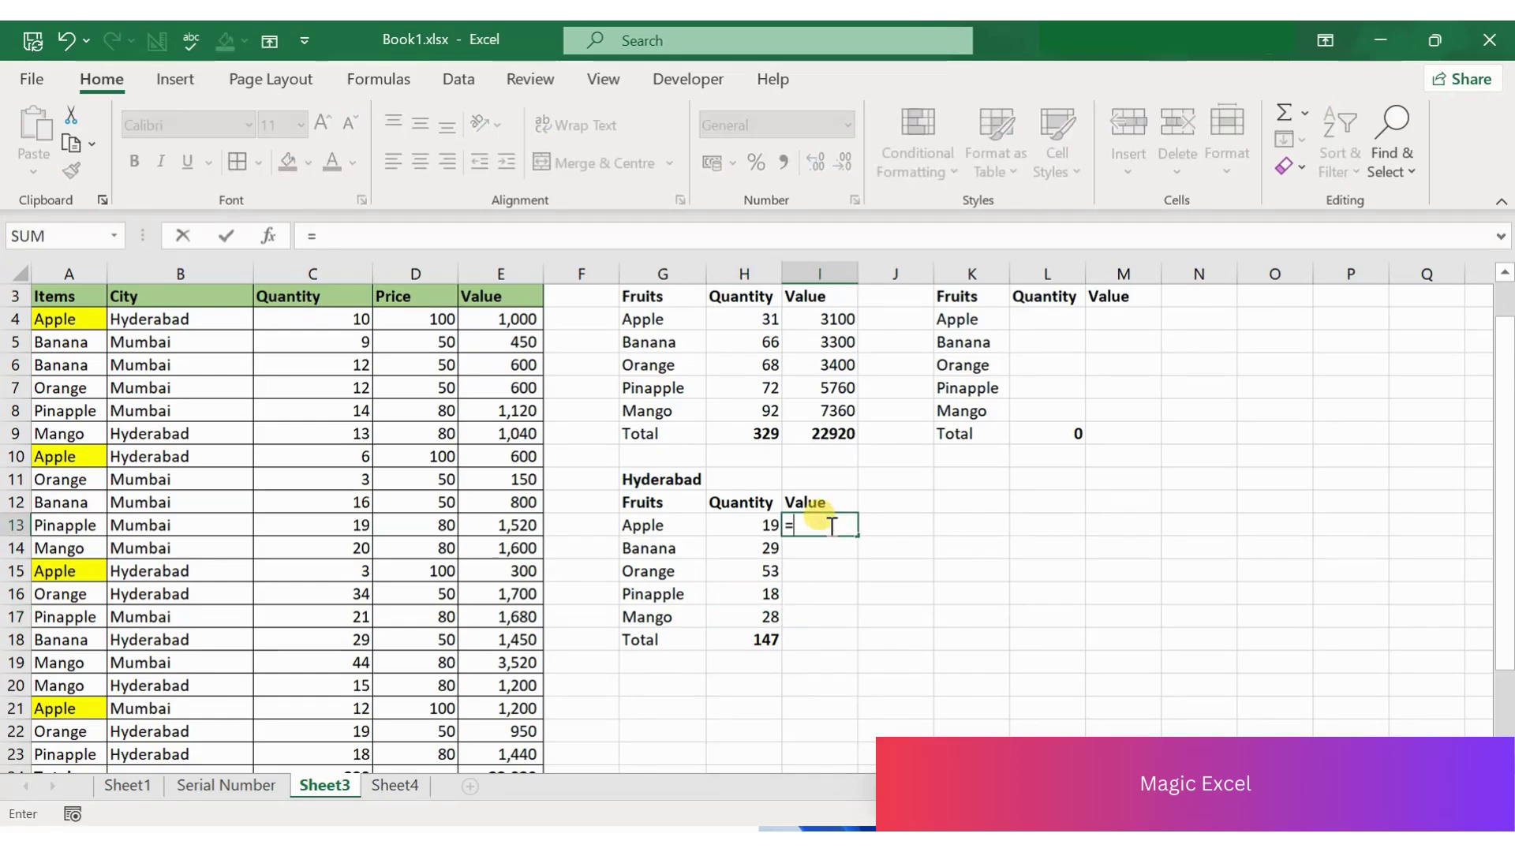
{"action": "type", "text": "sumifs"}
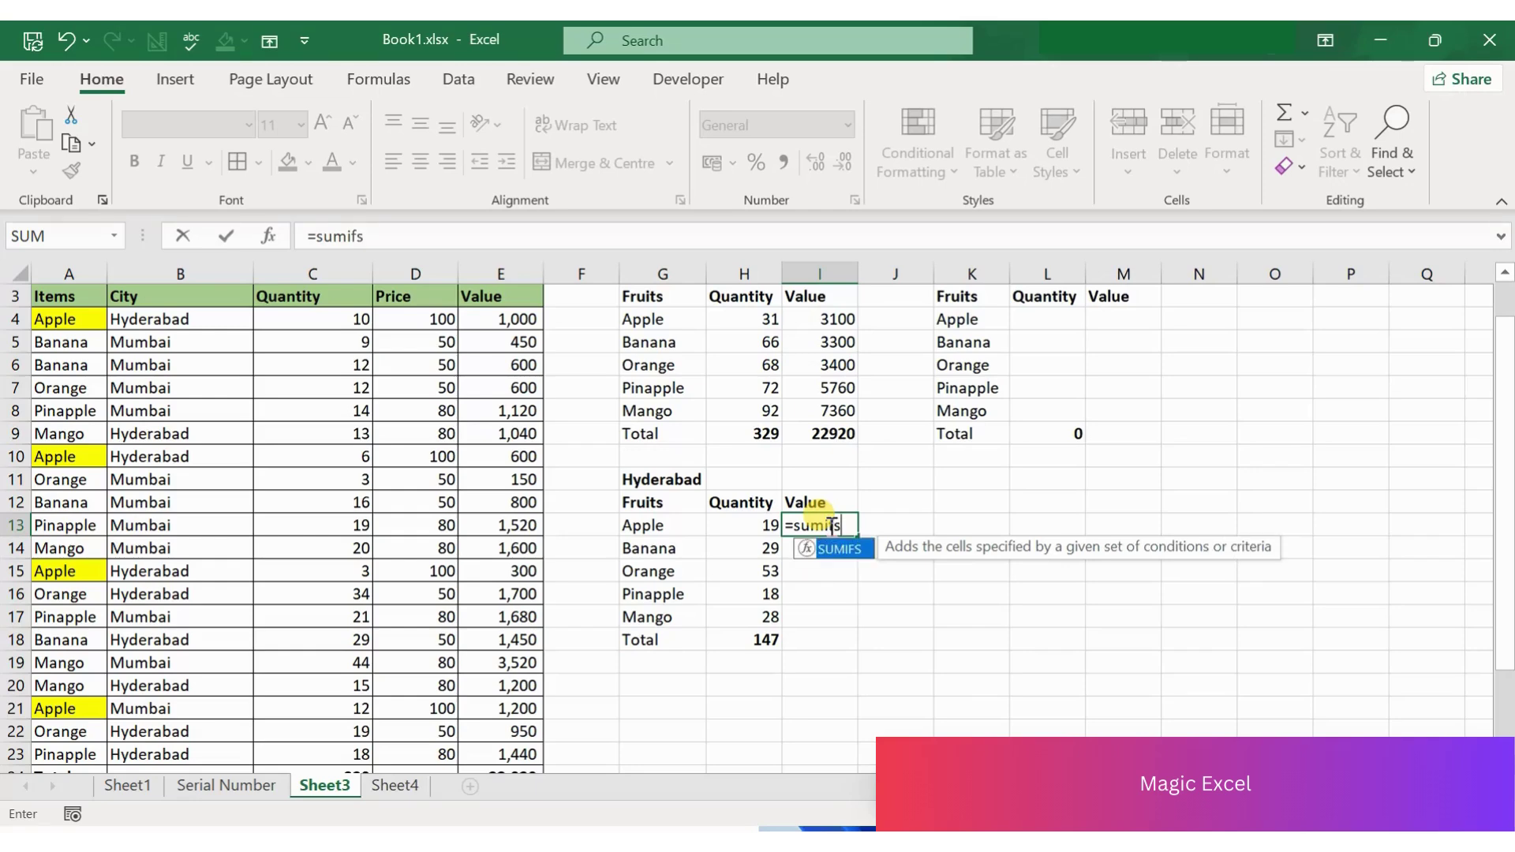
{"action": "type", "text": "("}
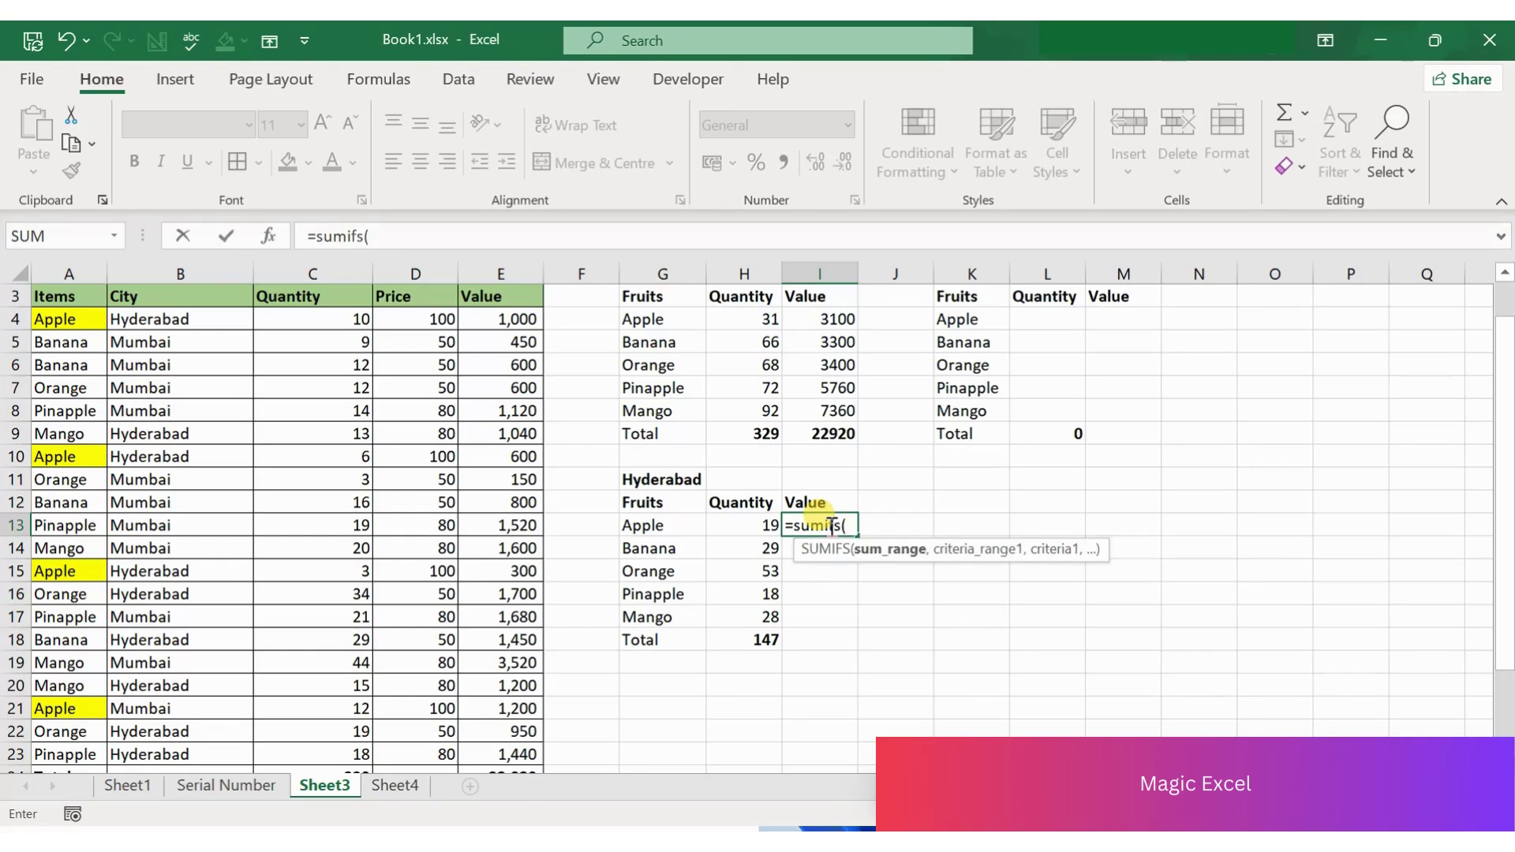
{"action": "left_click", "coordinate": [538, 319]}
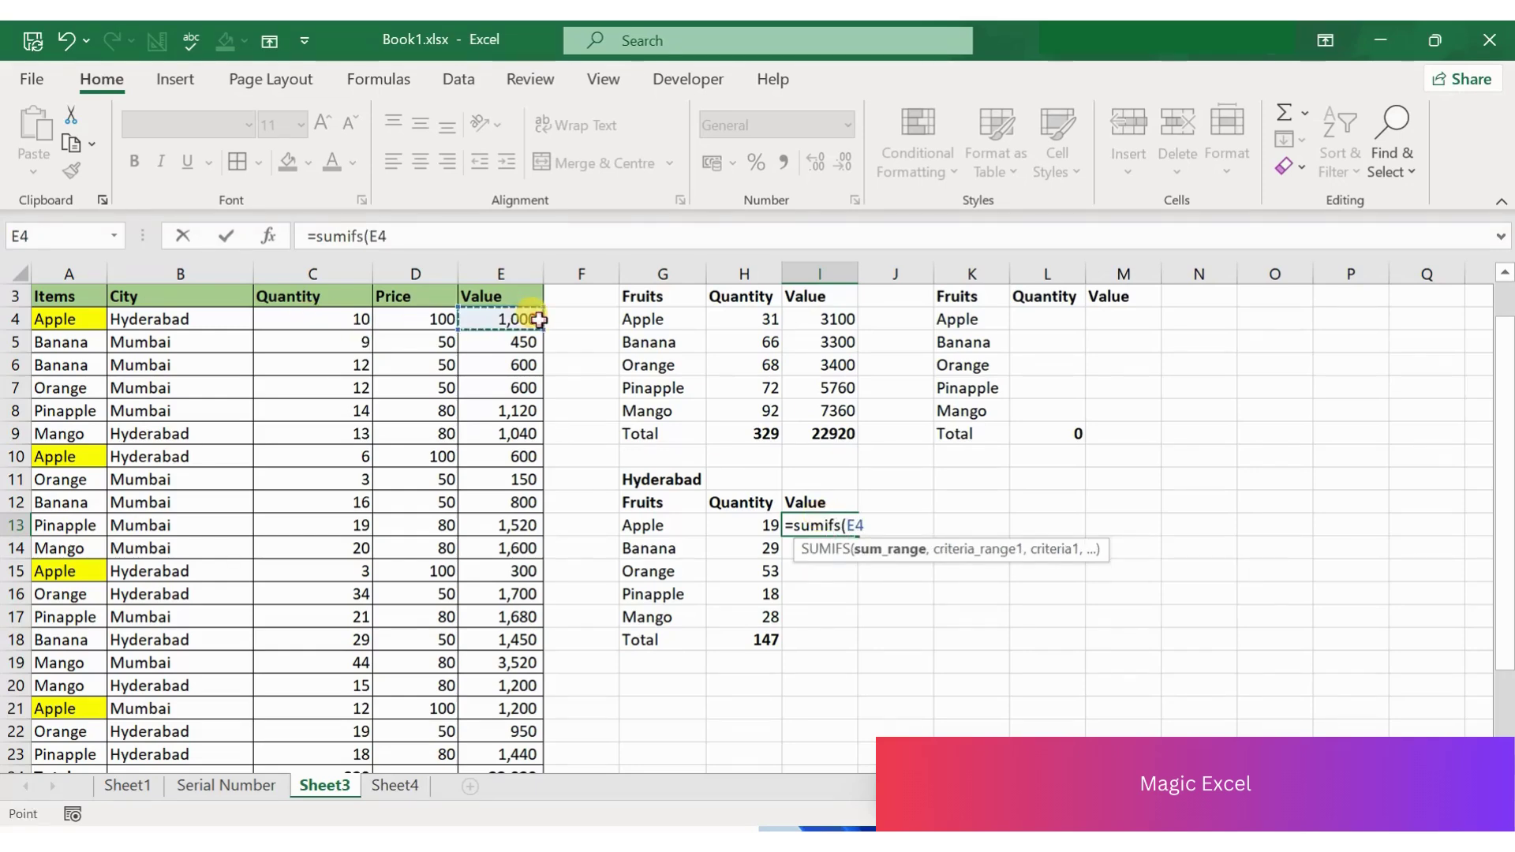
{"action": "left_click_drag", "start_coordinate": [539, 318], "coordinate": [509, 714]}
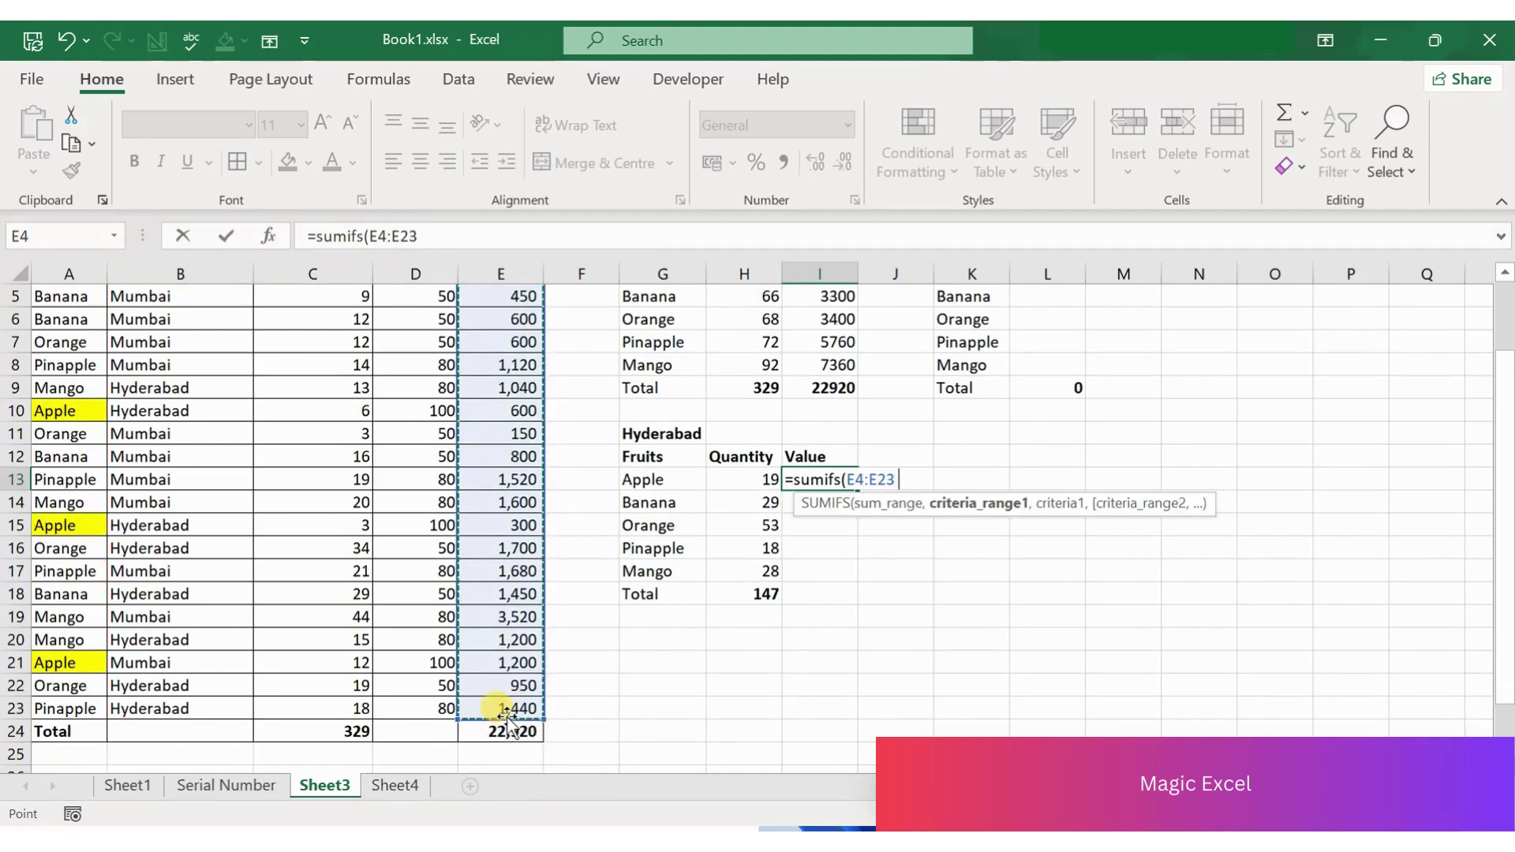
{"action": "type", "text": ","}
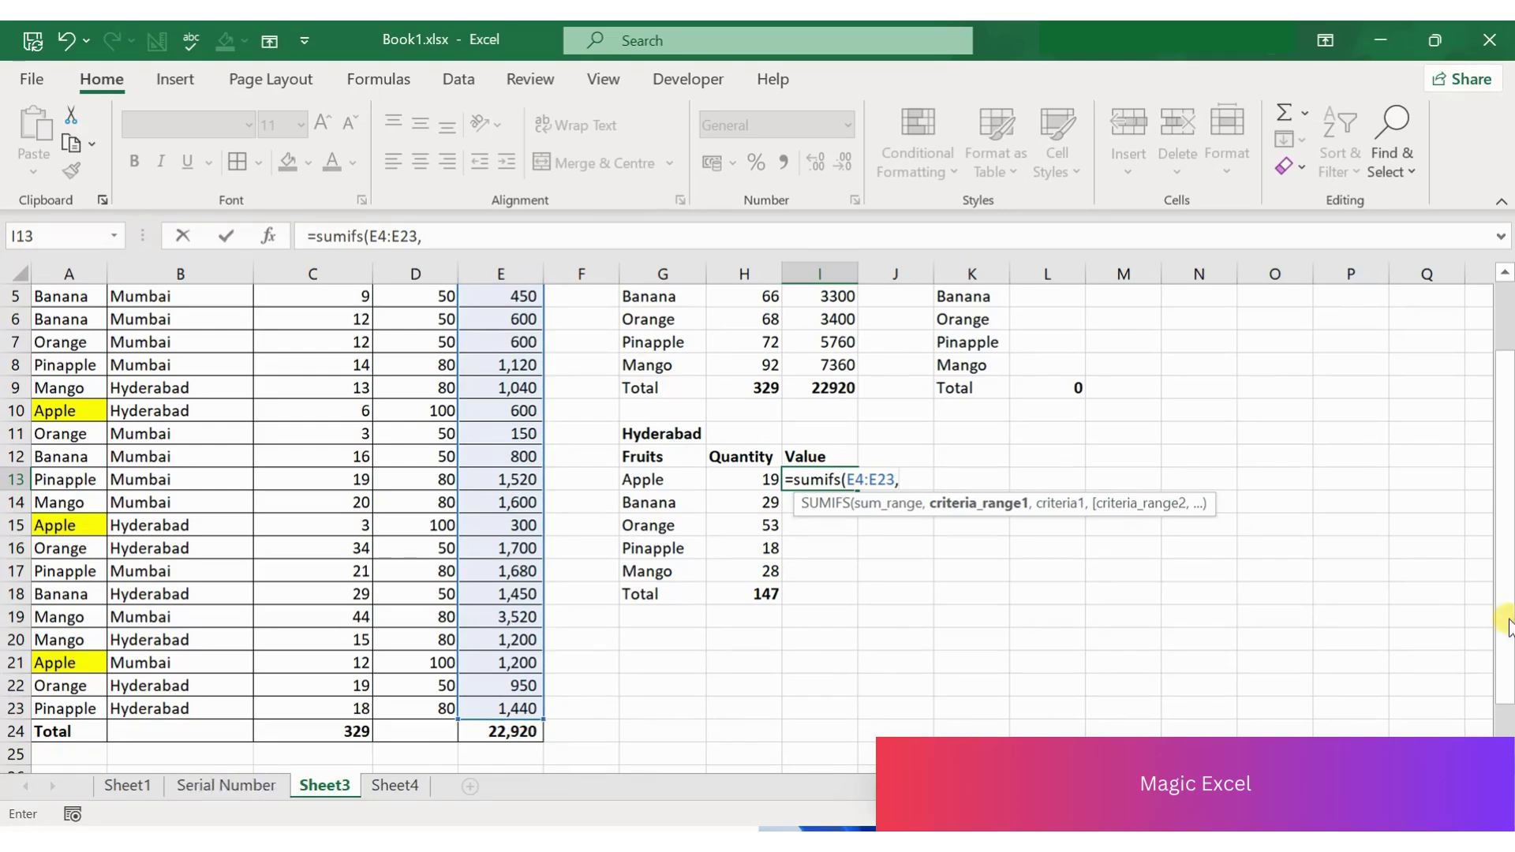
Add A4:A23 as the formula's first criteria range, with the Apple cell G13 as its criterion
{"action": "left_click_drag", "start_coordinate": [1507, 623], "coordinate": [1502, 613]}
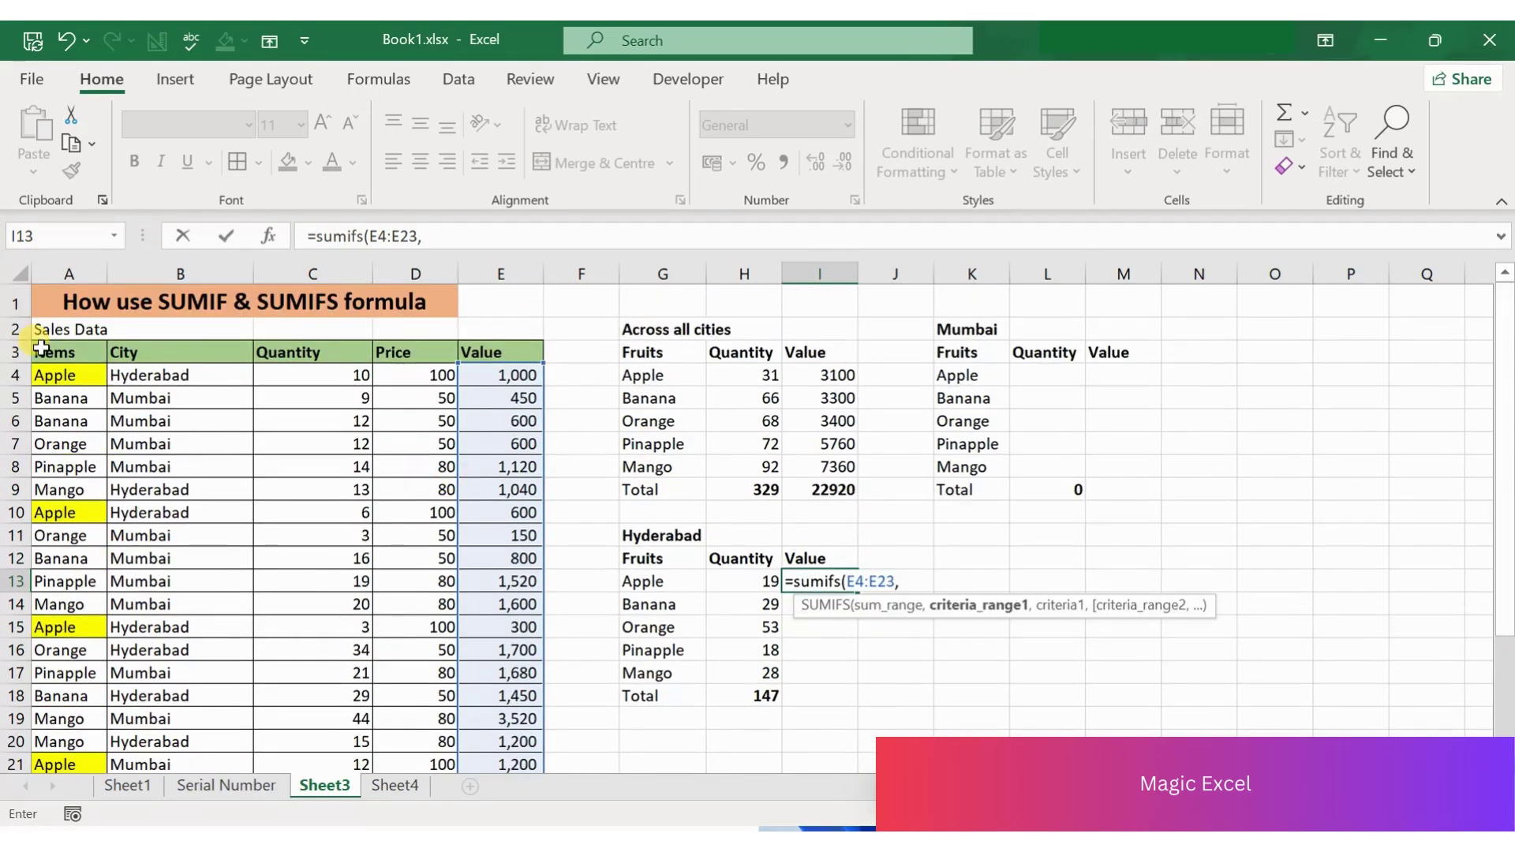
{"action": "left_click_drag", "start_coordinate": [49, 381], "coordinate": [47, 711]}
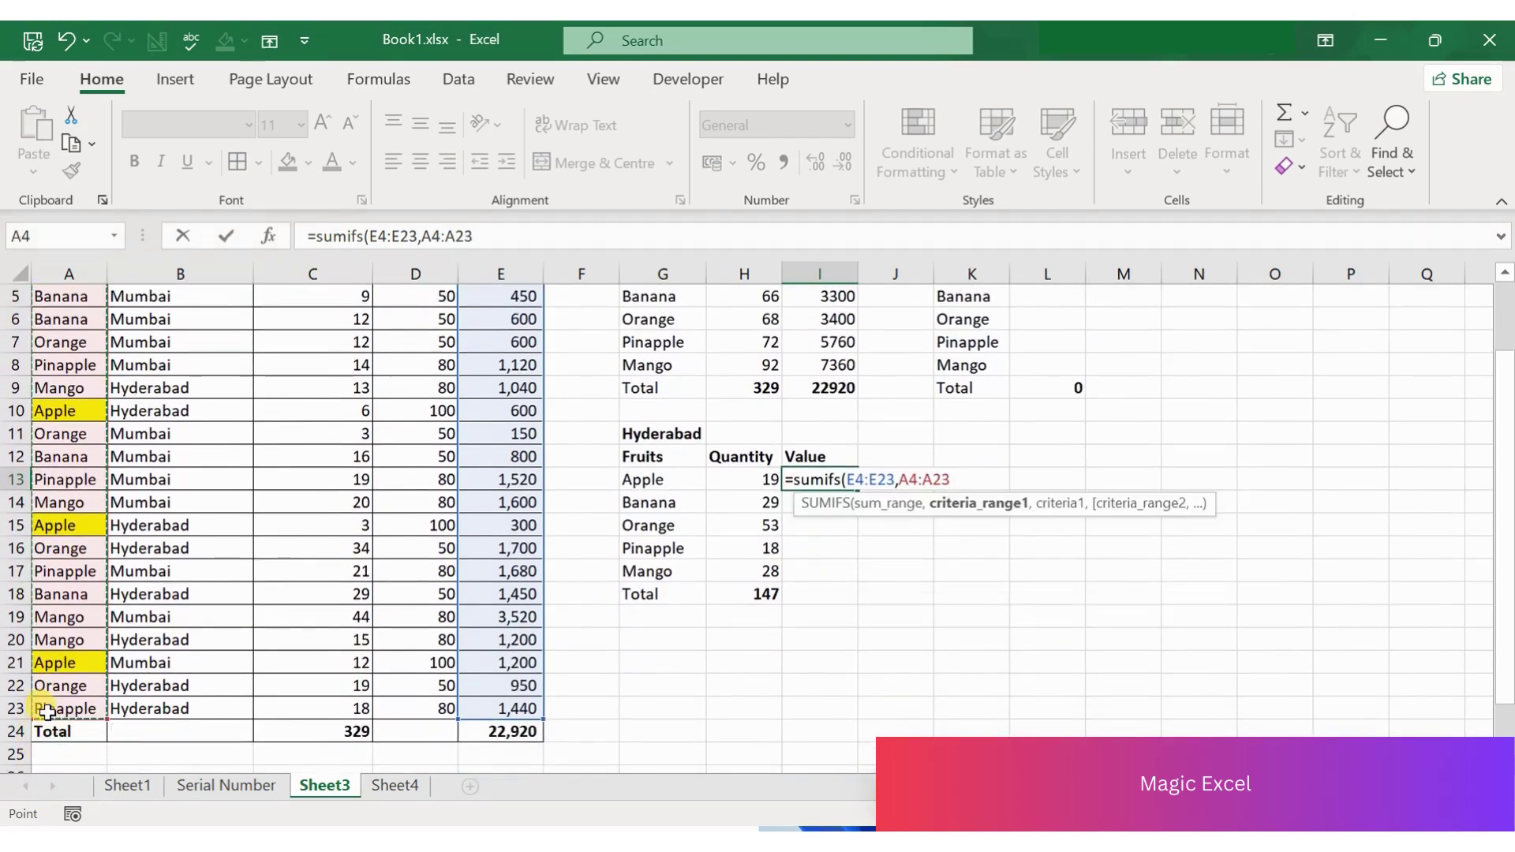
{"action": "type", "text": ","}
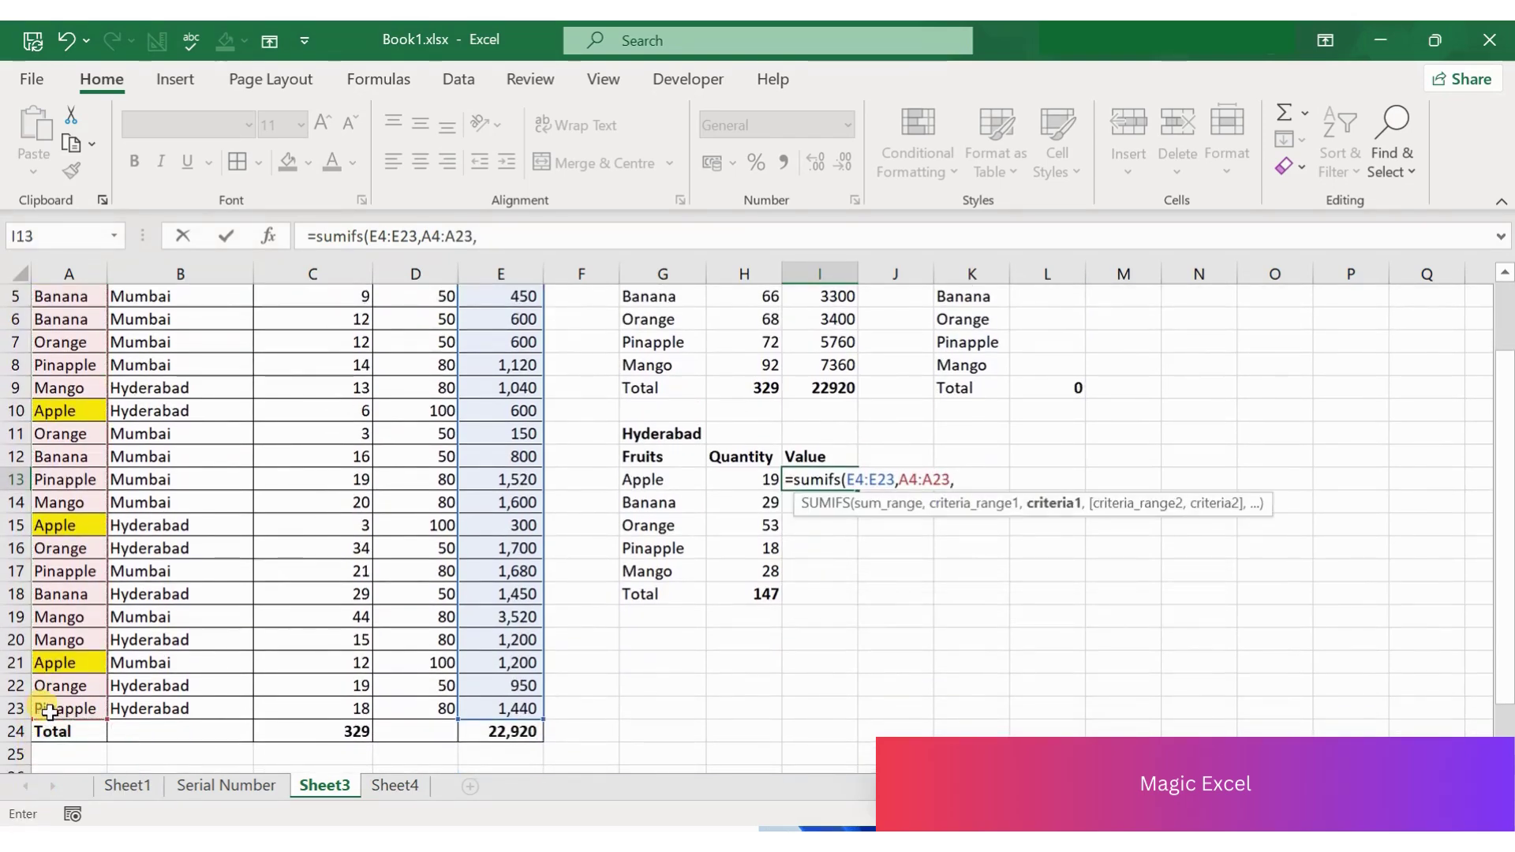
{"action": "left_click", "coordinate": [667, 478]}
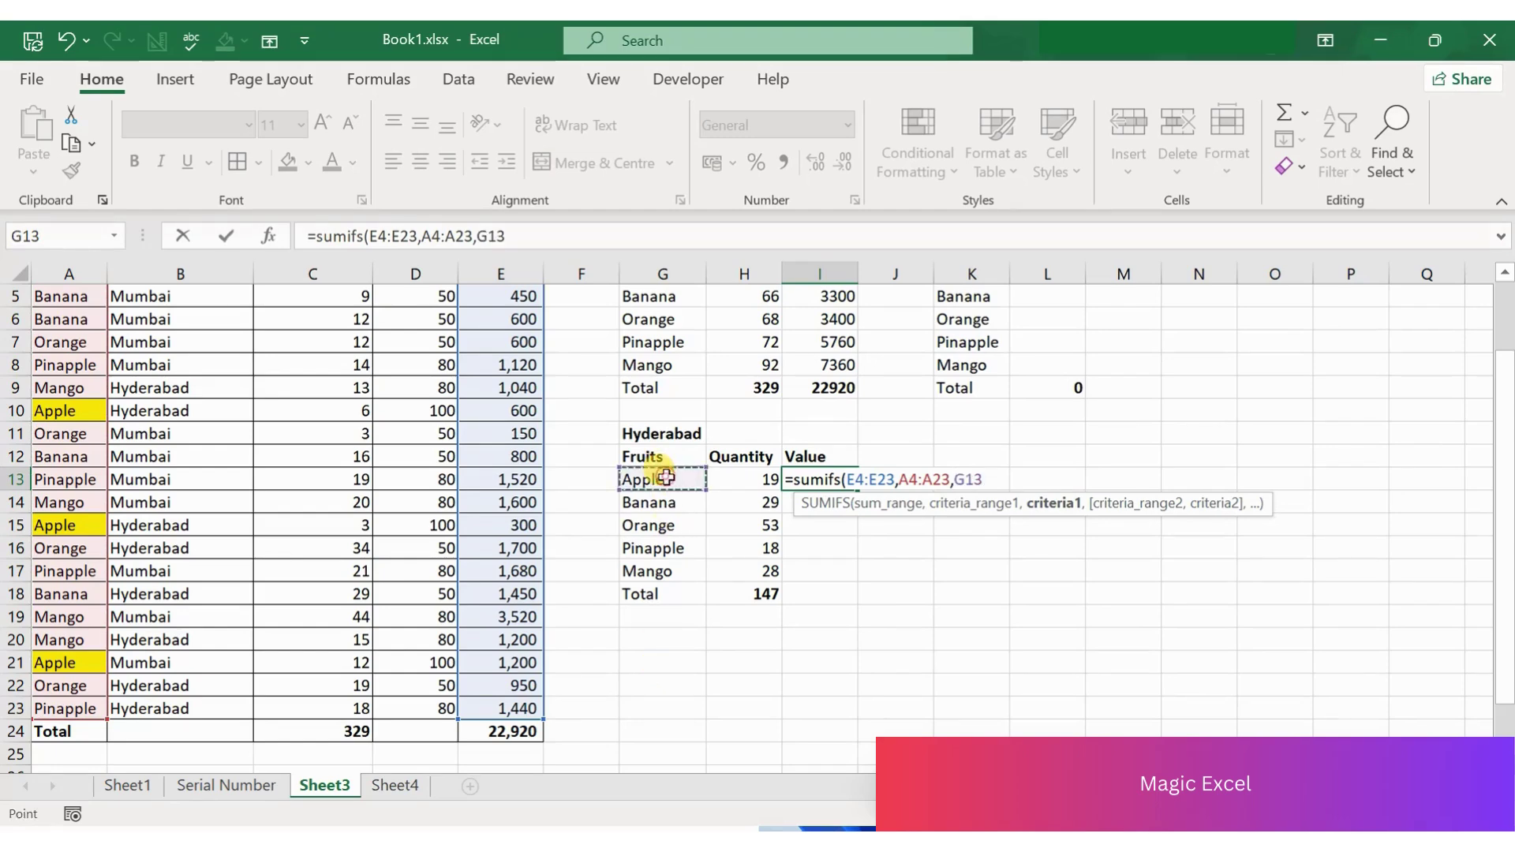
{"action": "type", "text": ","}
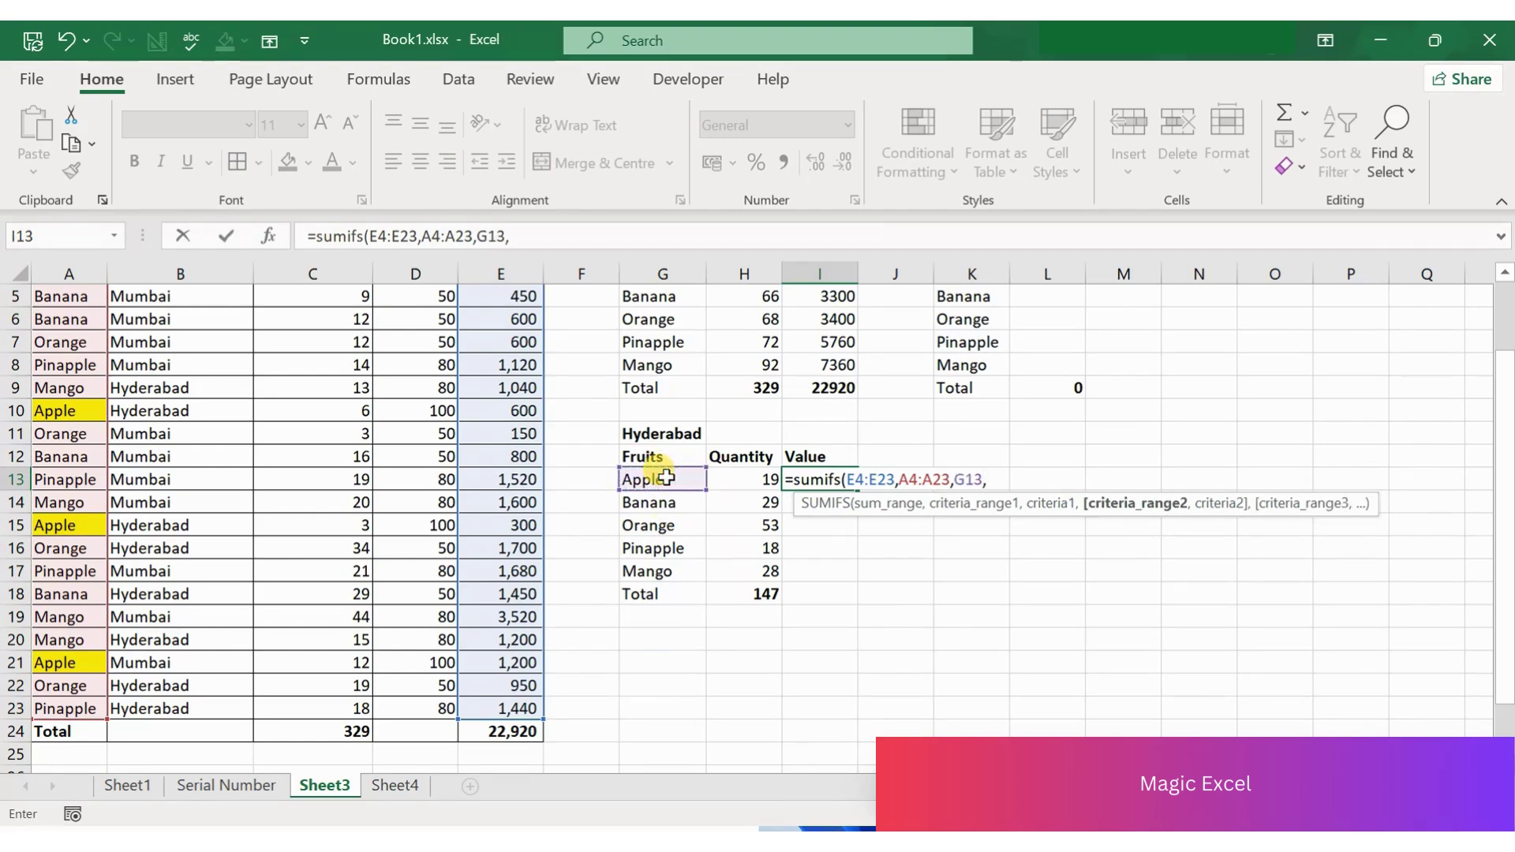
Add B4:B23 as the second criteria range with the Hyderabad cell G11 as its criterion, and complete the formula
{"action": "left_click_drag", "start_coordinate": [1505, 529], "coordinate": [1506, 402]}
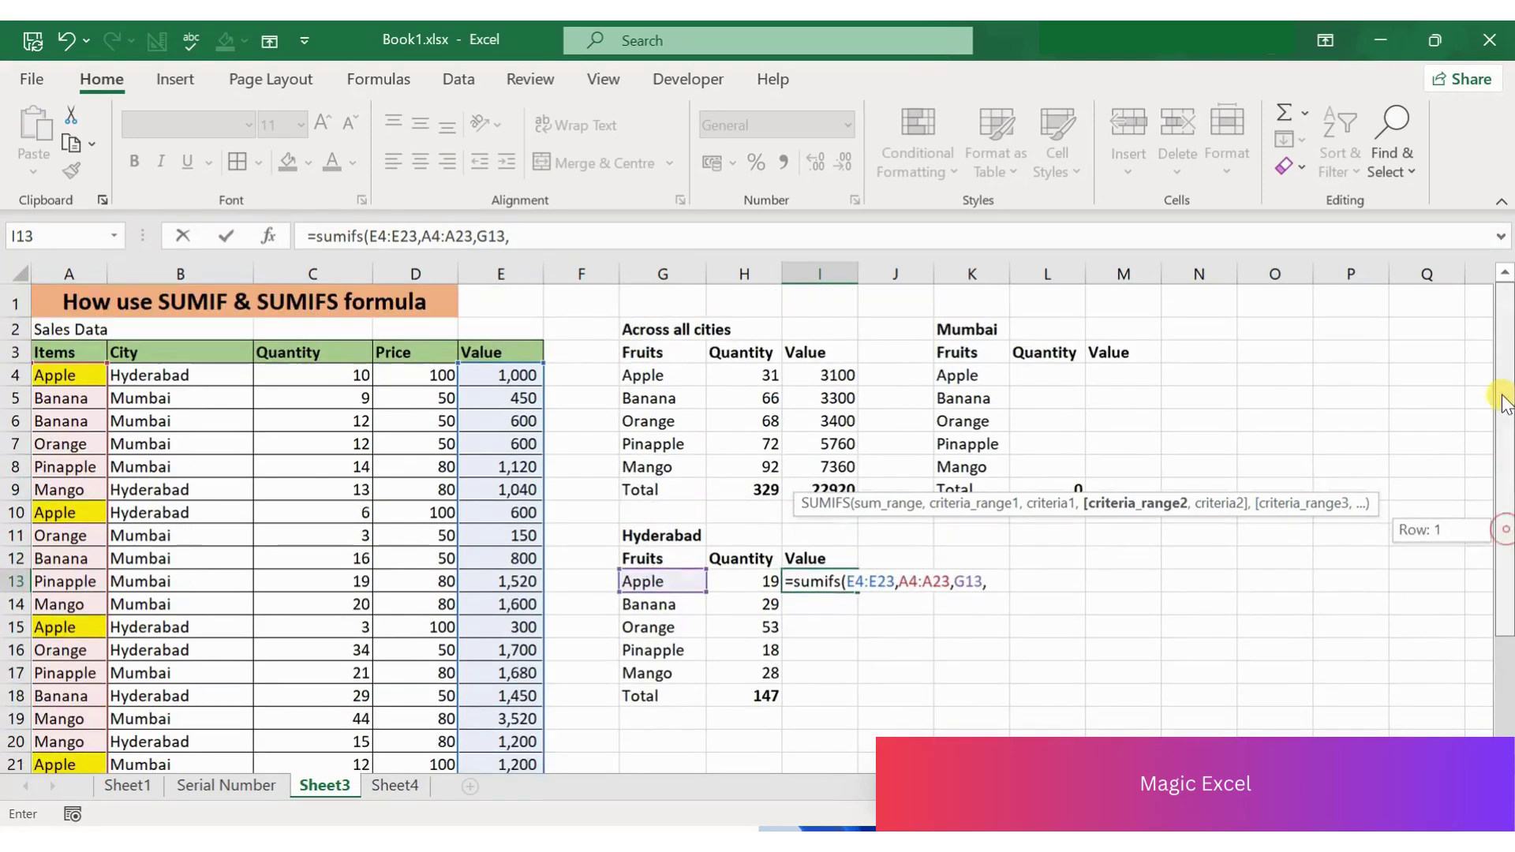
{"action": "left_click_drag", "start_coordinate": [175, 378], "coordinate": [193, 710]}
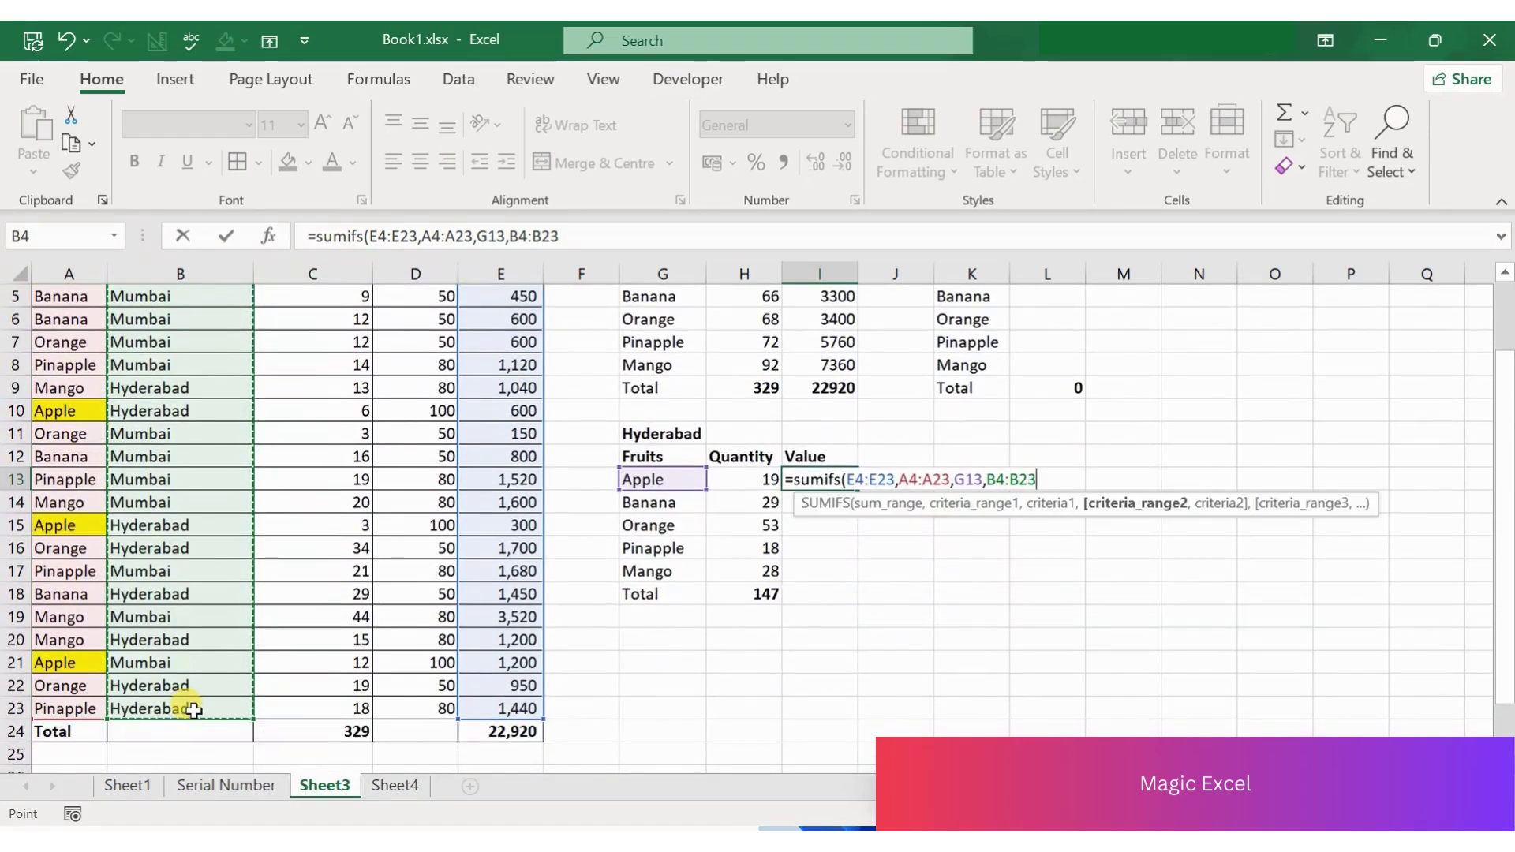
{"action": "type", "text": ","}
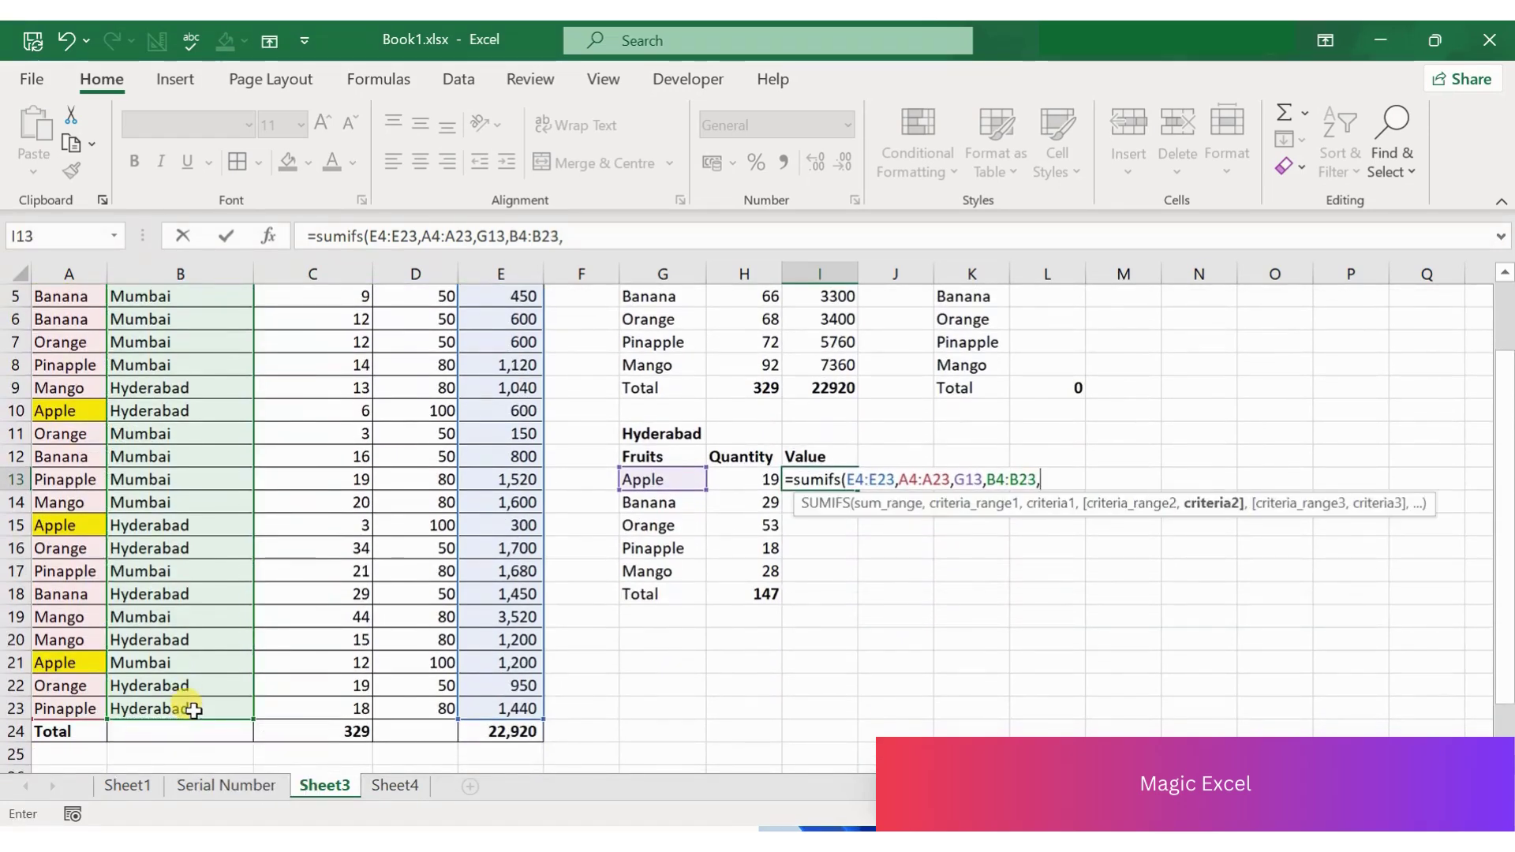
{"action": "left_click", "coordinate": [655, 437]}
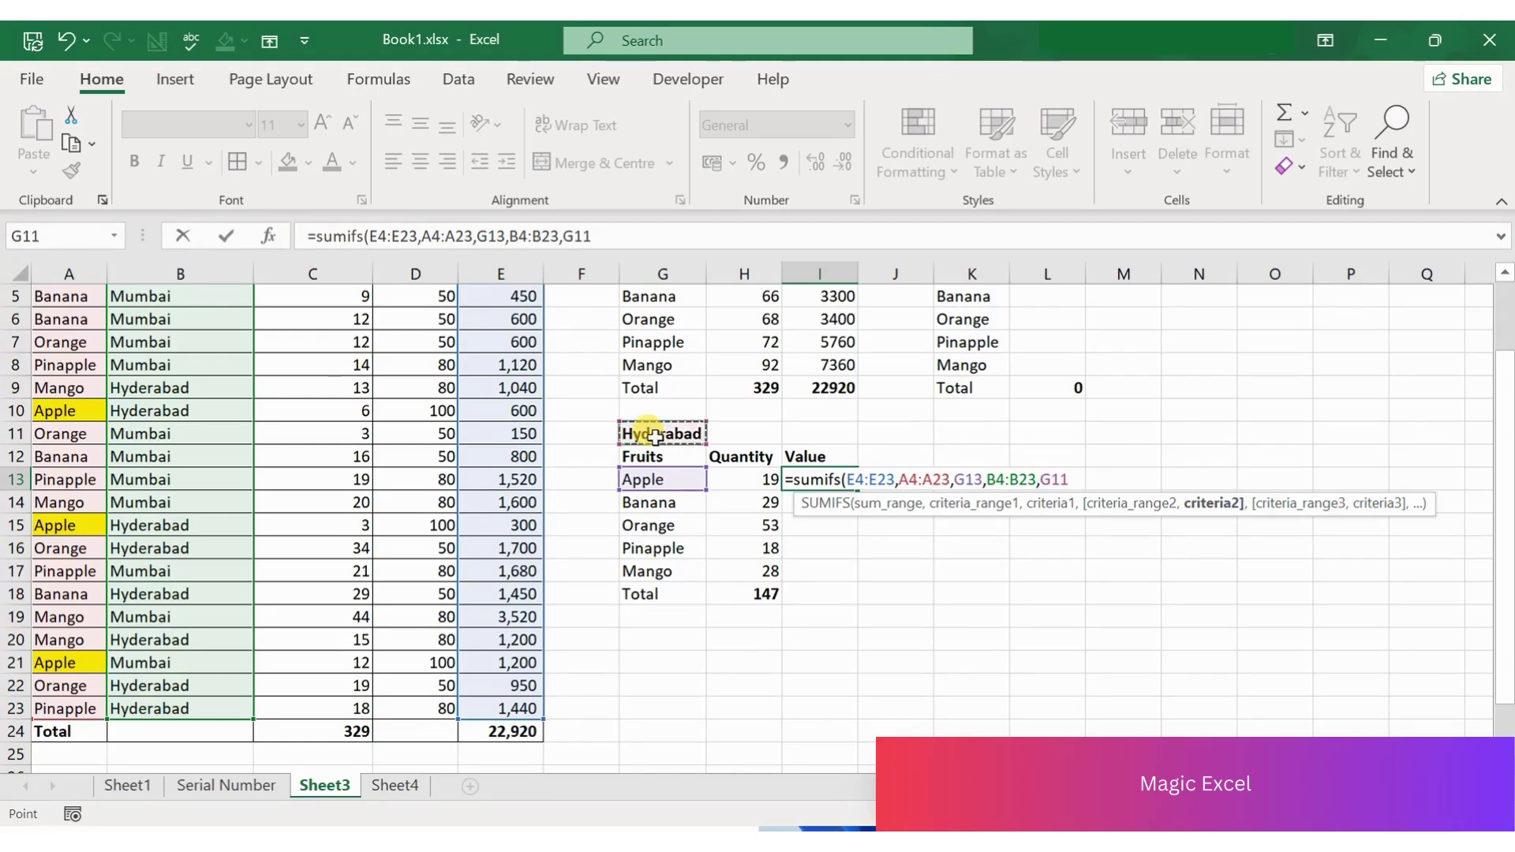
{"action": "type", "text": ")"}
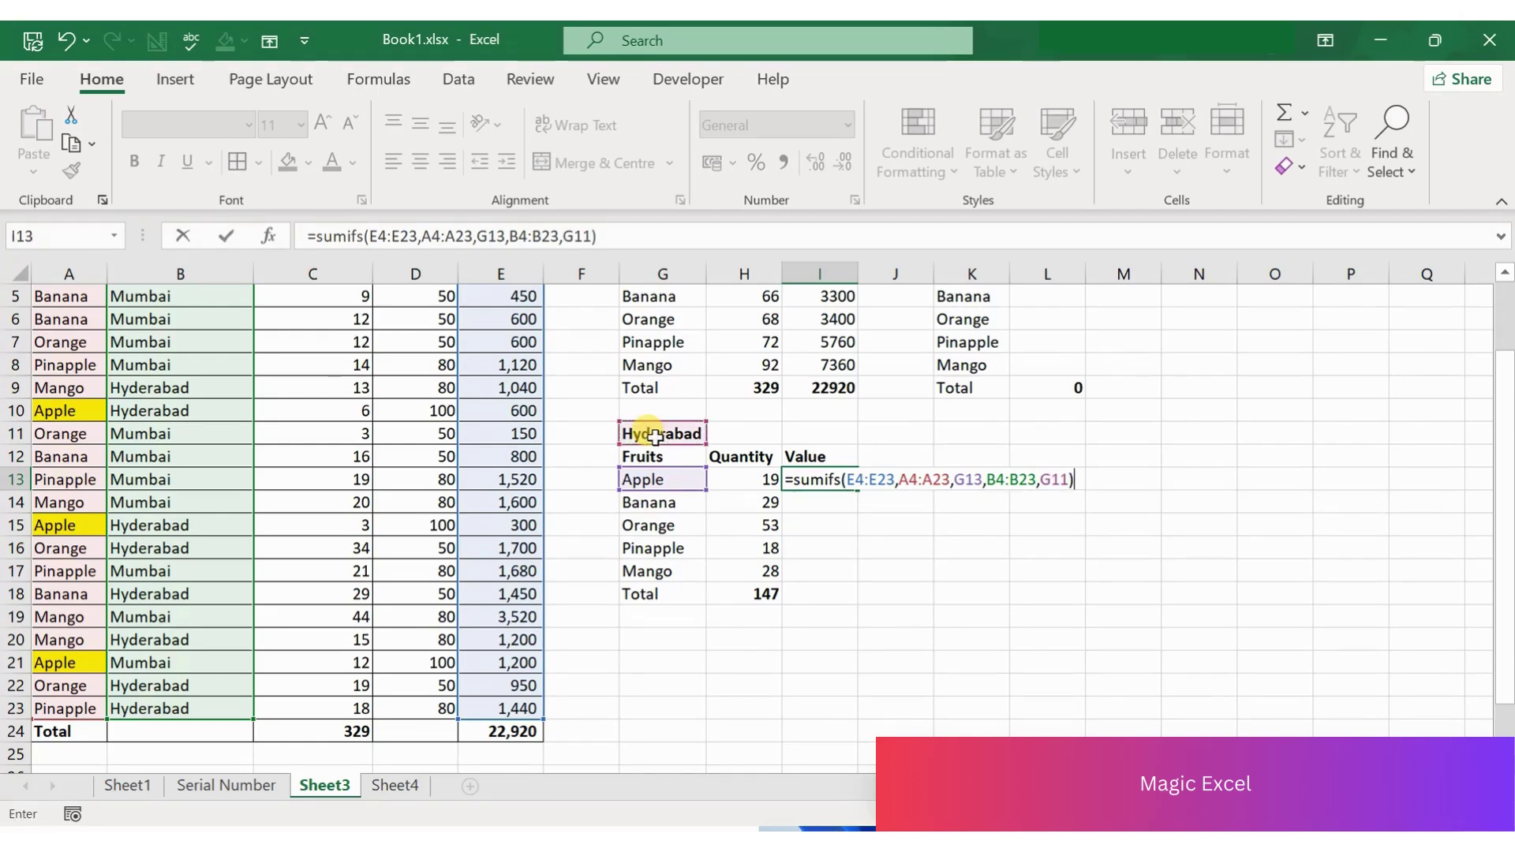
{"action": "key", "text": "Return"}
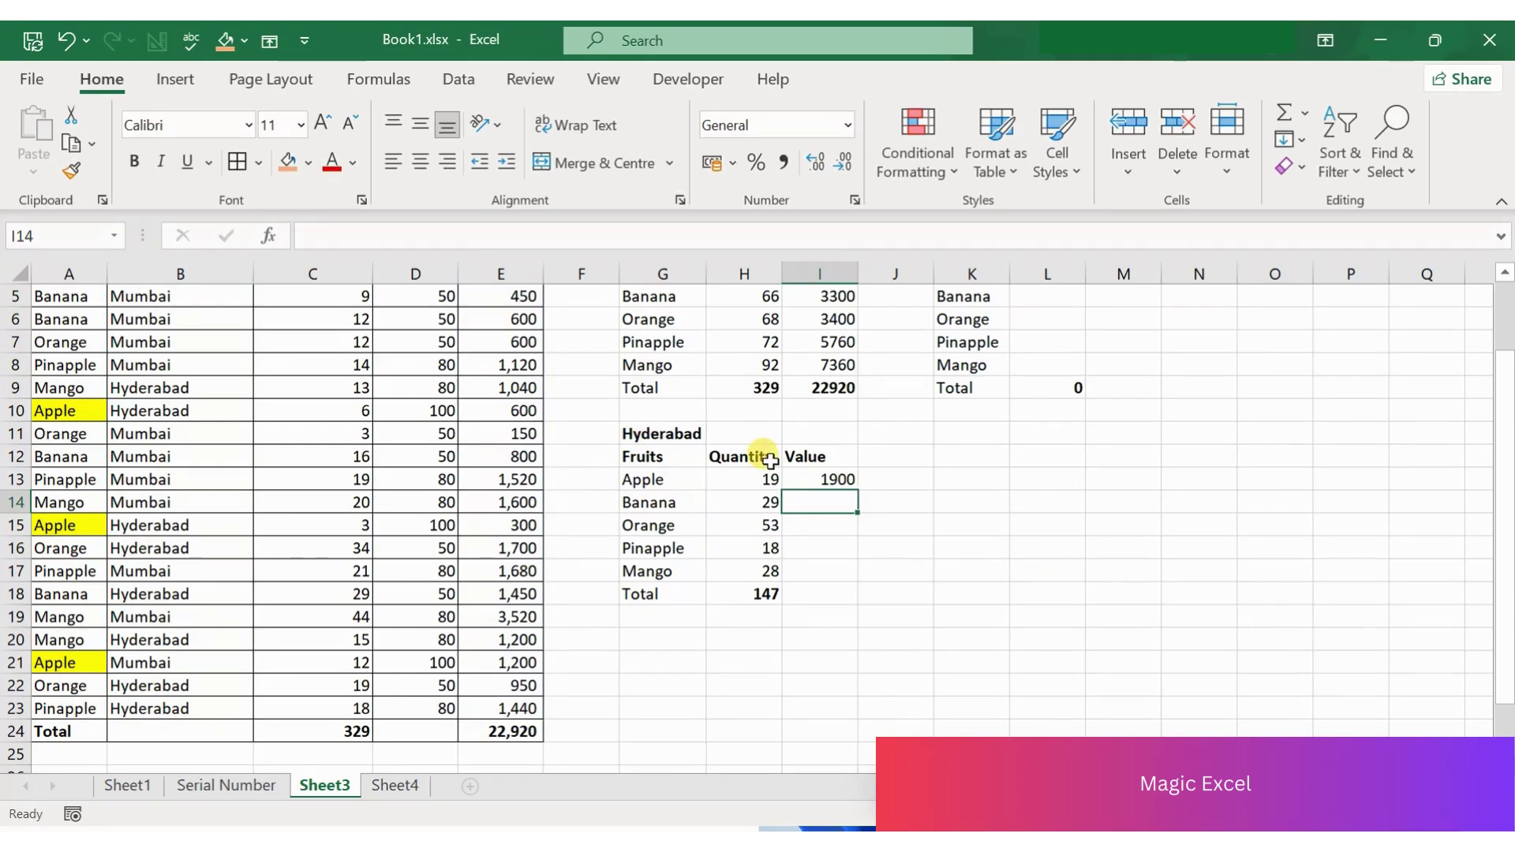
Lock the references in I13's SUMIFS formula as $E$4:$E$23, A4:$A$23, B4:$B$23 and $G$11, leaving G13 relative
{"action": "left_click", "coordinate": [812, 480]}
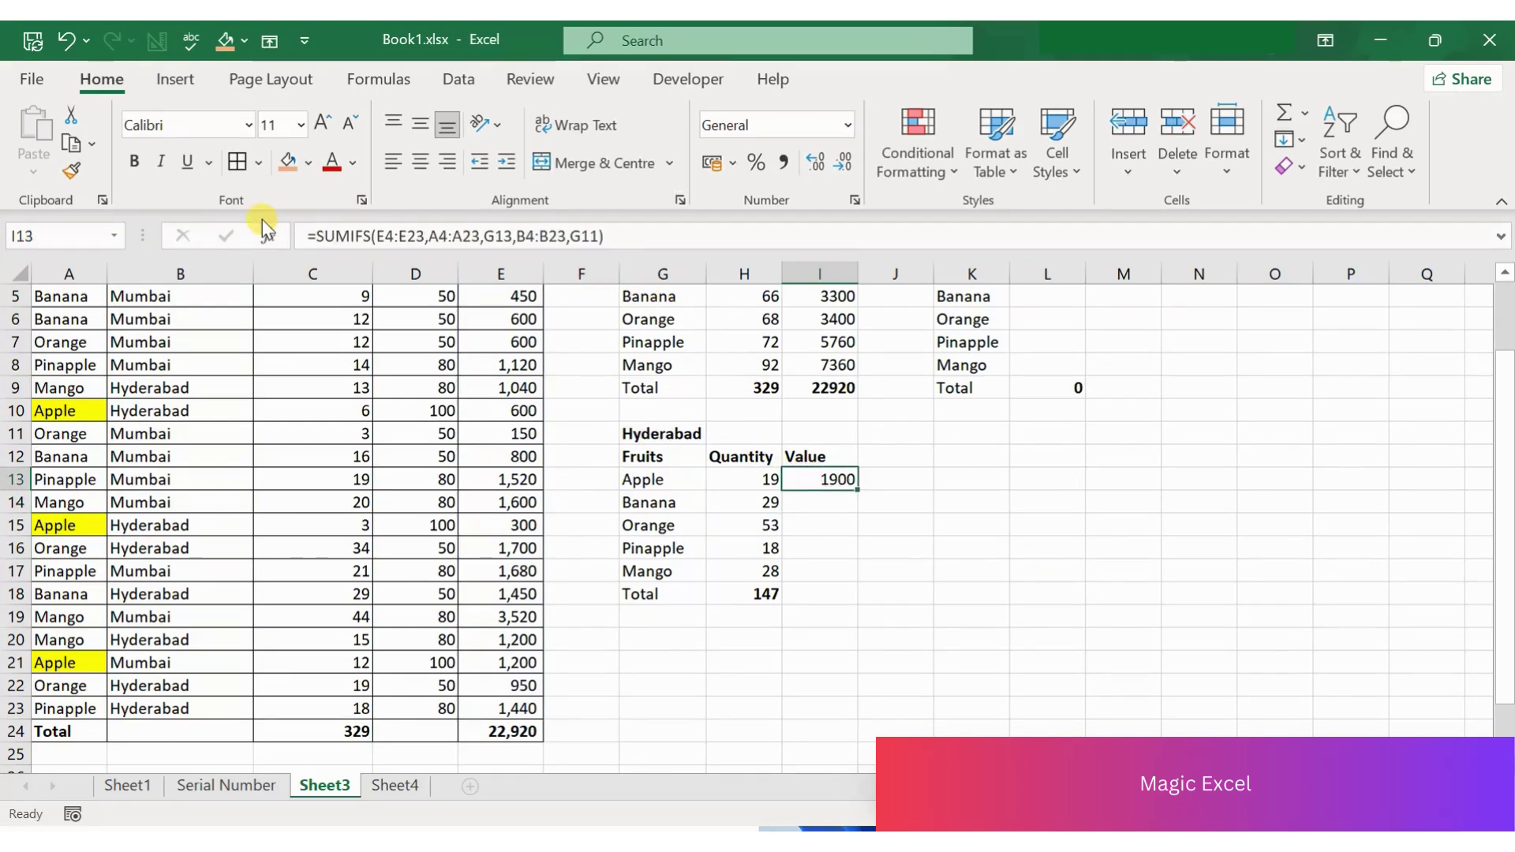
{"action": "left_click", "coordinate": [268, 240]}
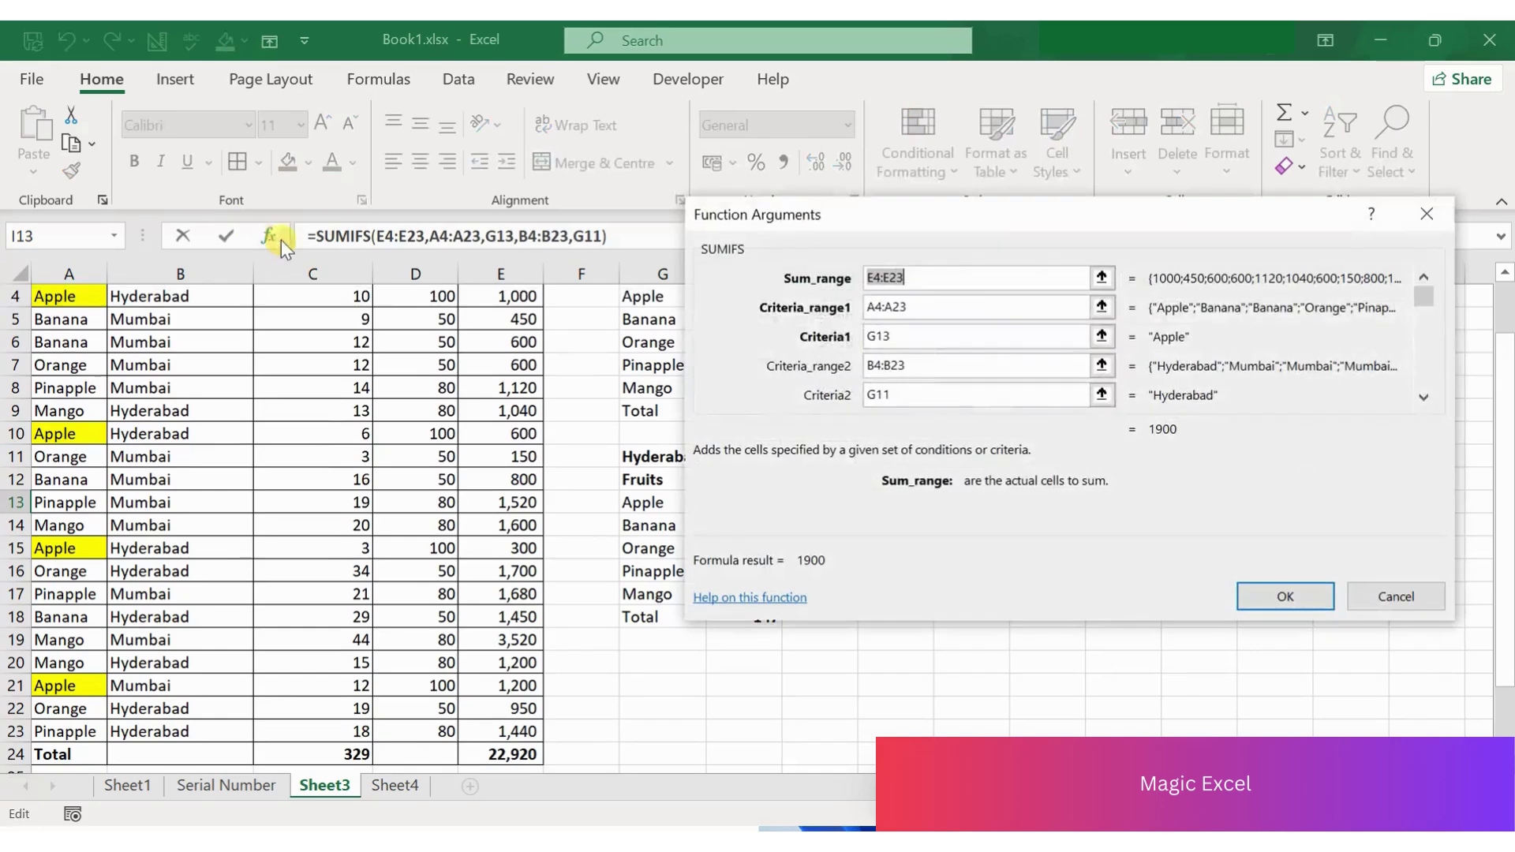
{"action": "key", "text": "F4"}
{"action": "left_click", "coordinate": [936, 303]}
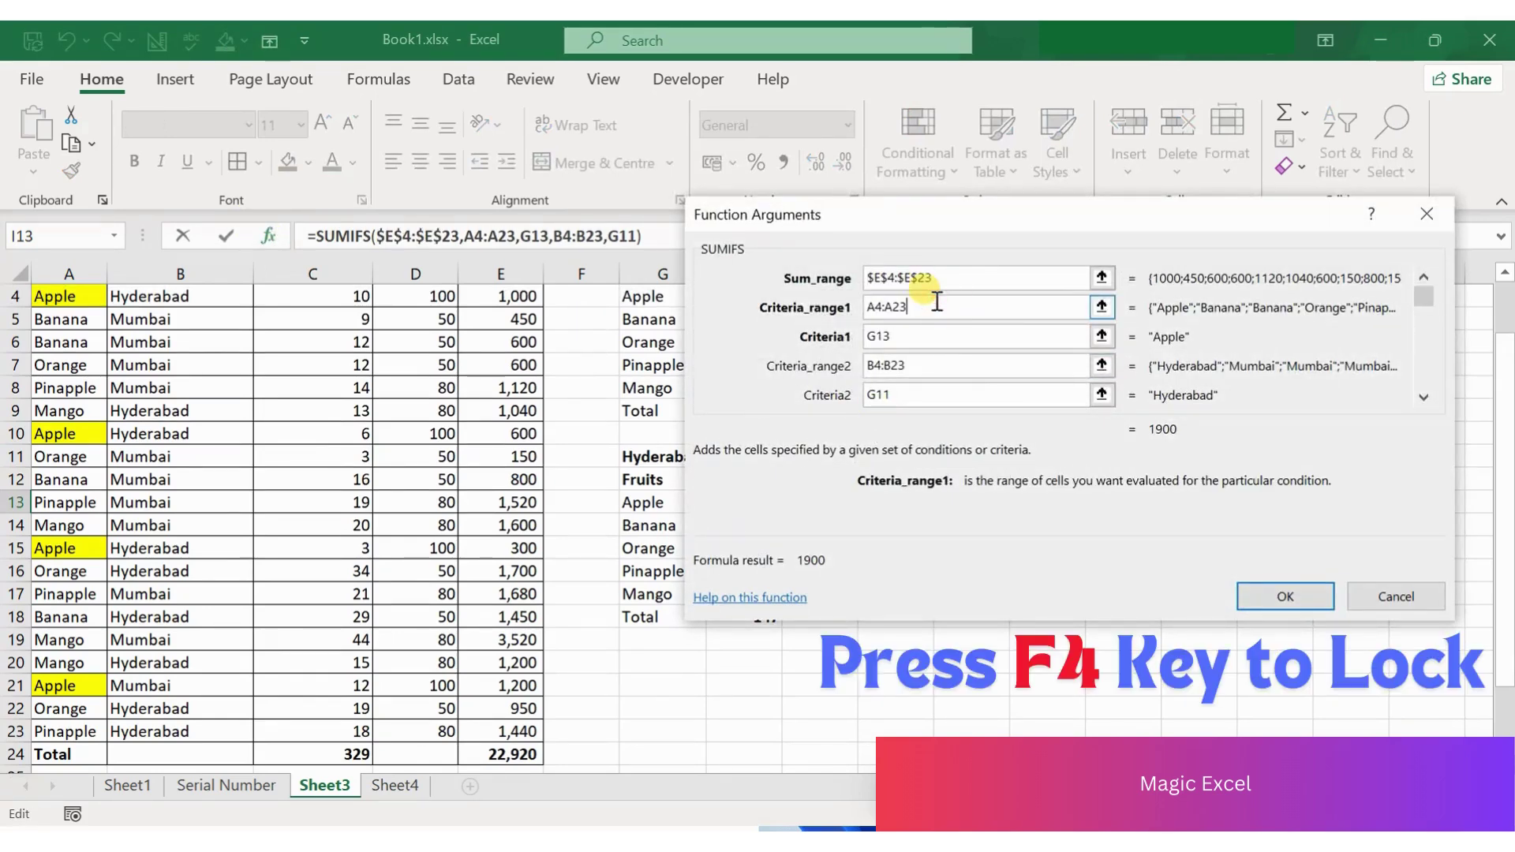
{"action": "key", "text": "F4"}
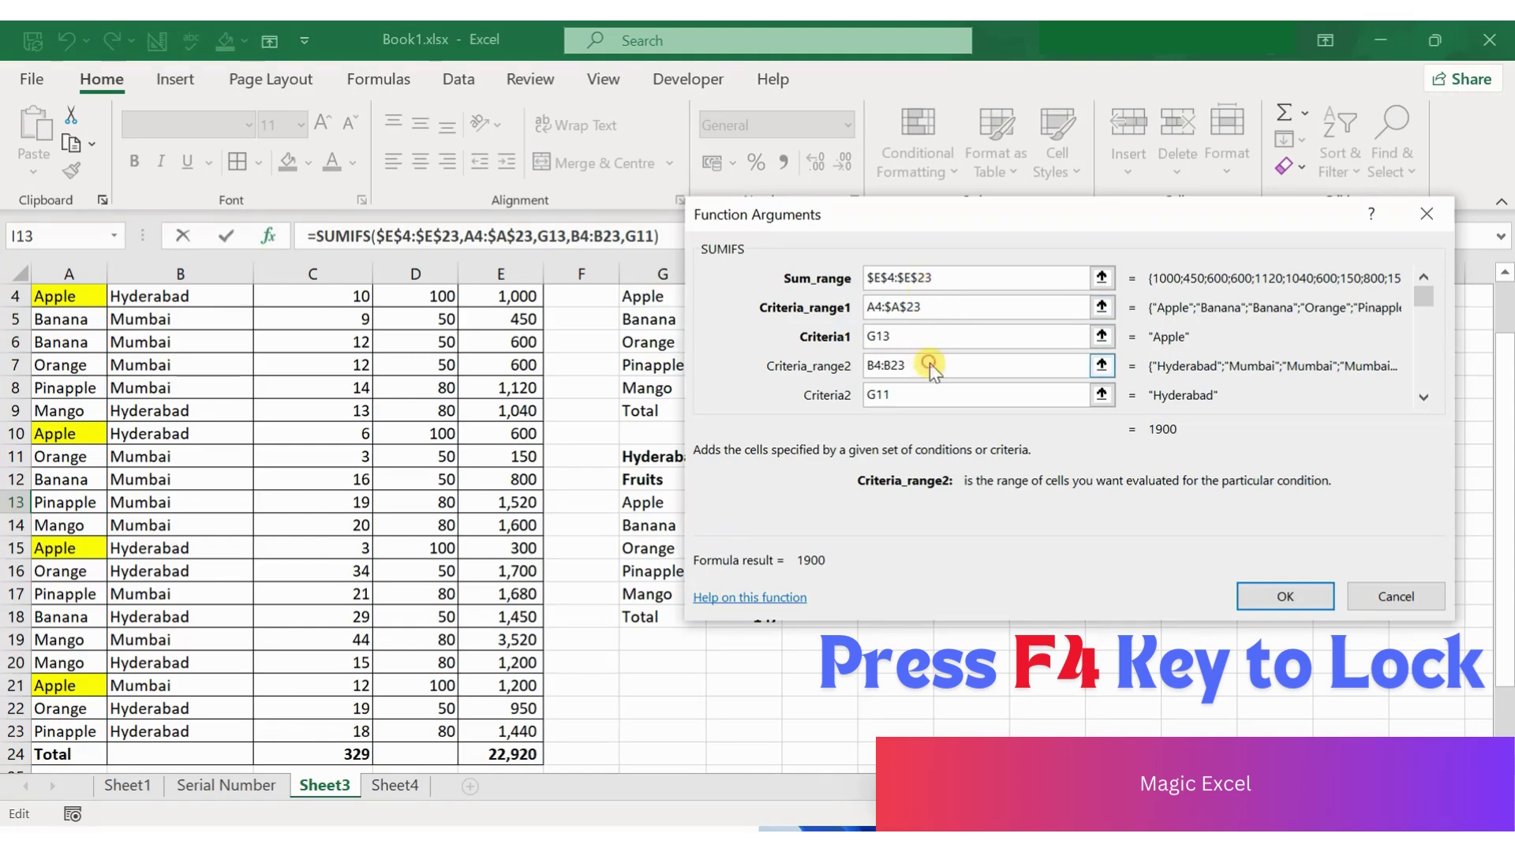
{"action": "key", "text": "F4"}
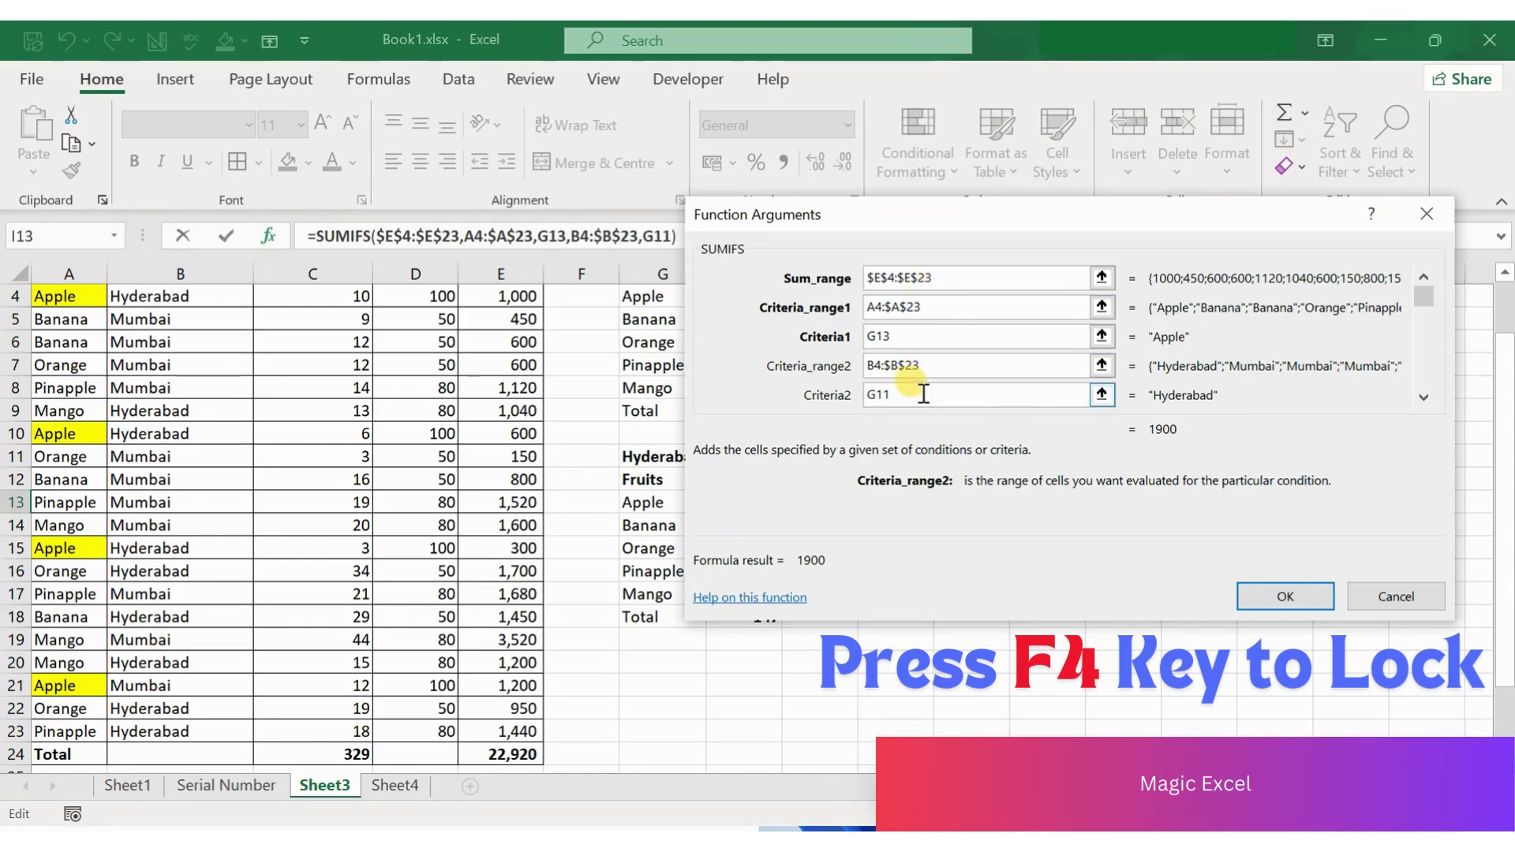
{"action": "left_click", "coordinate": [923, 394]}
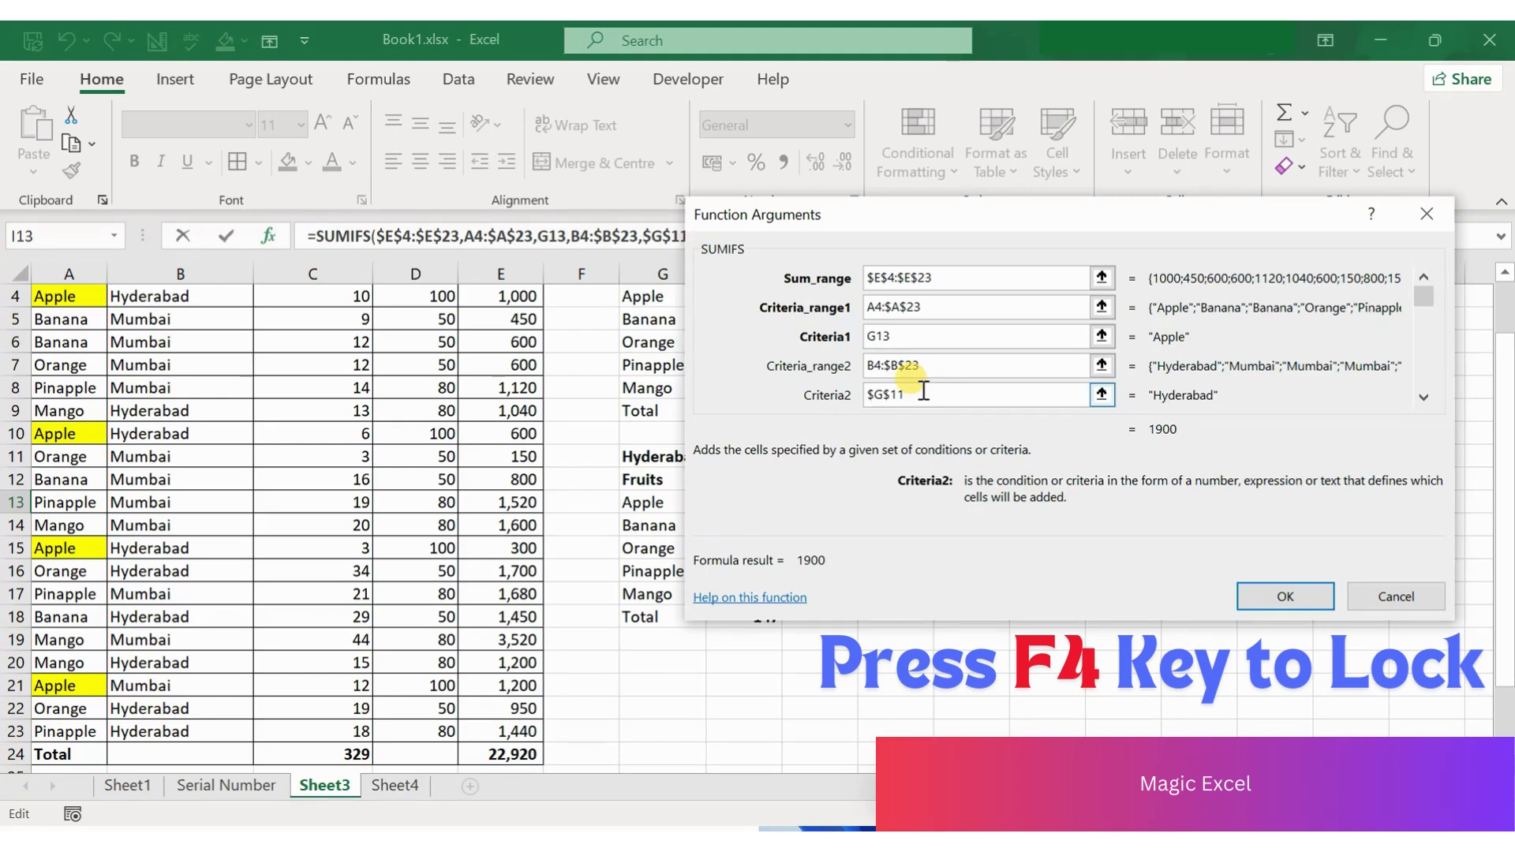
{"action": "left_click", "coordinate": [1282, 598]}
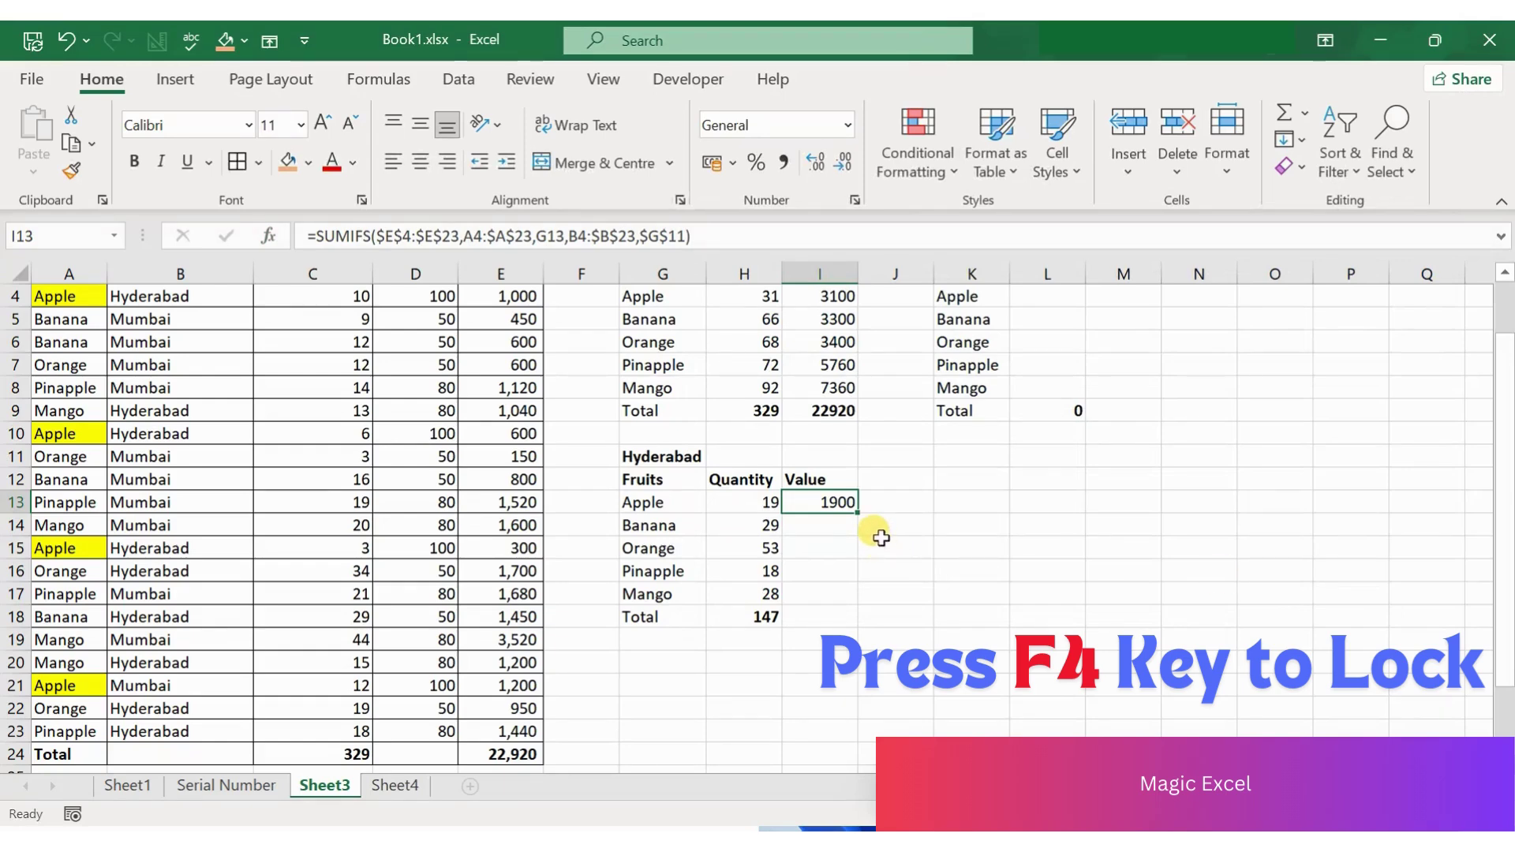
Try copying the Apple value formula from I13 to the Banana row, I14
{"action": "key", "text": "ctrl+c"}
{"action": "key", "text": "Down"}
{"action": "key", "text": "ctrl+v"}
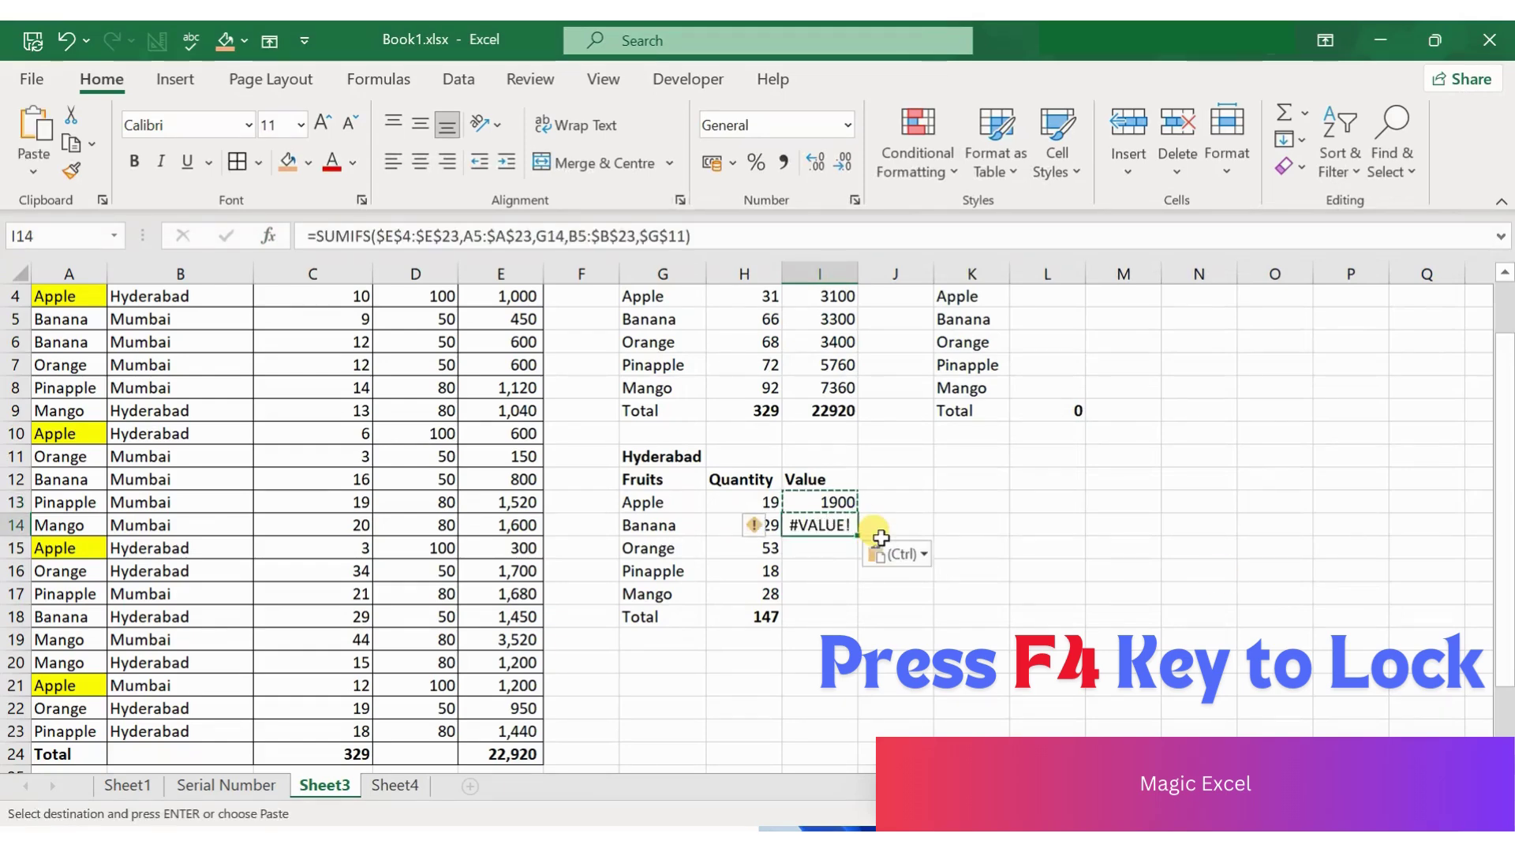
Fully lock both criteria ranges in I13's SUMIFS formula as $A$4:$A$23 and $B$4:$B$23
{"action": "key", "text": "Up"}
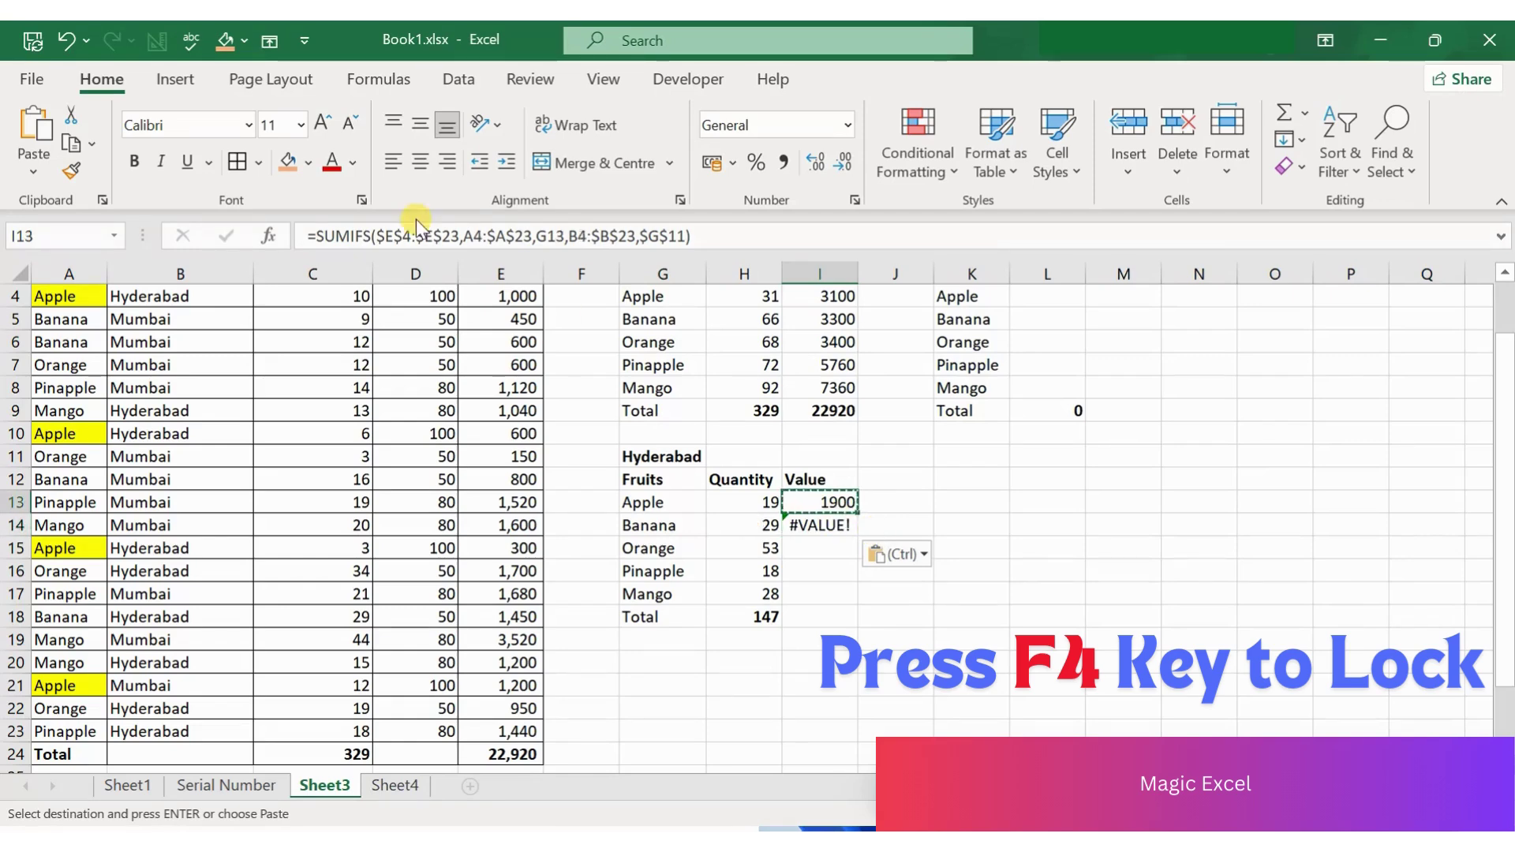
{"action": "left_click", "coordinate": [268, 233]}
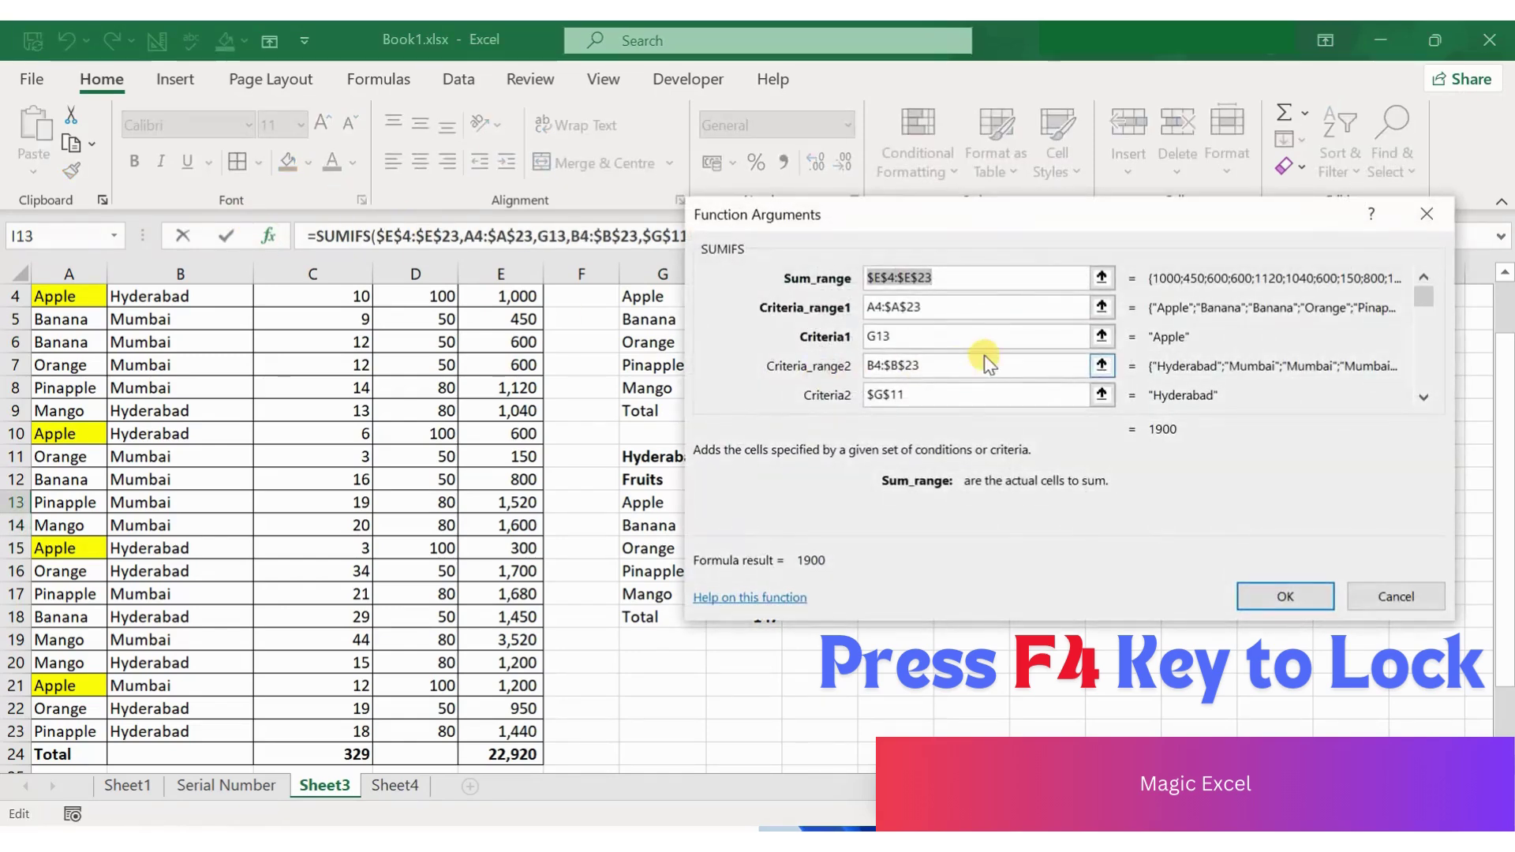
{"action": "left_click_drag", "start_coordinate": [934, 308], "coordinate": [874, 312]}
{"action": "key", "text": "F4"}
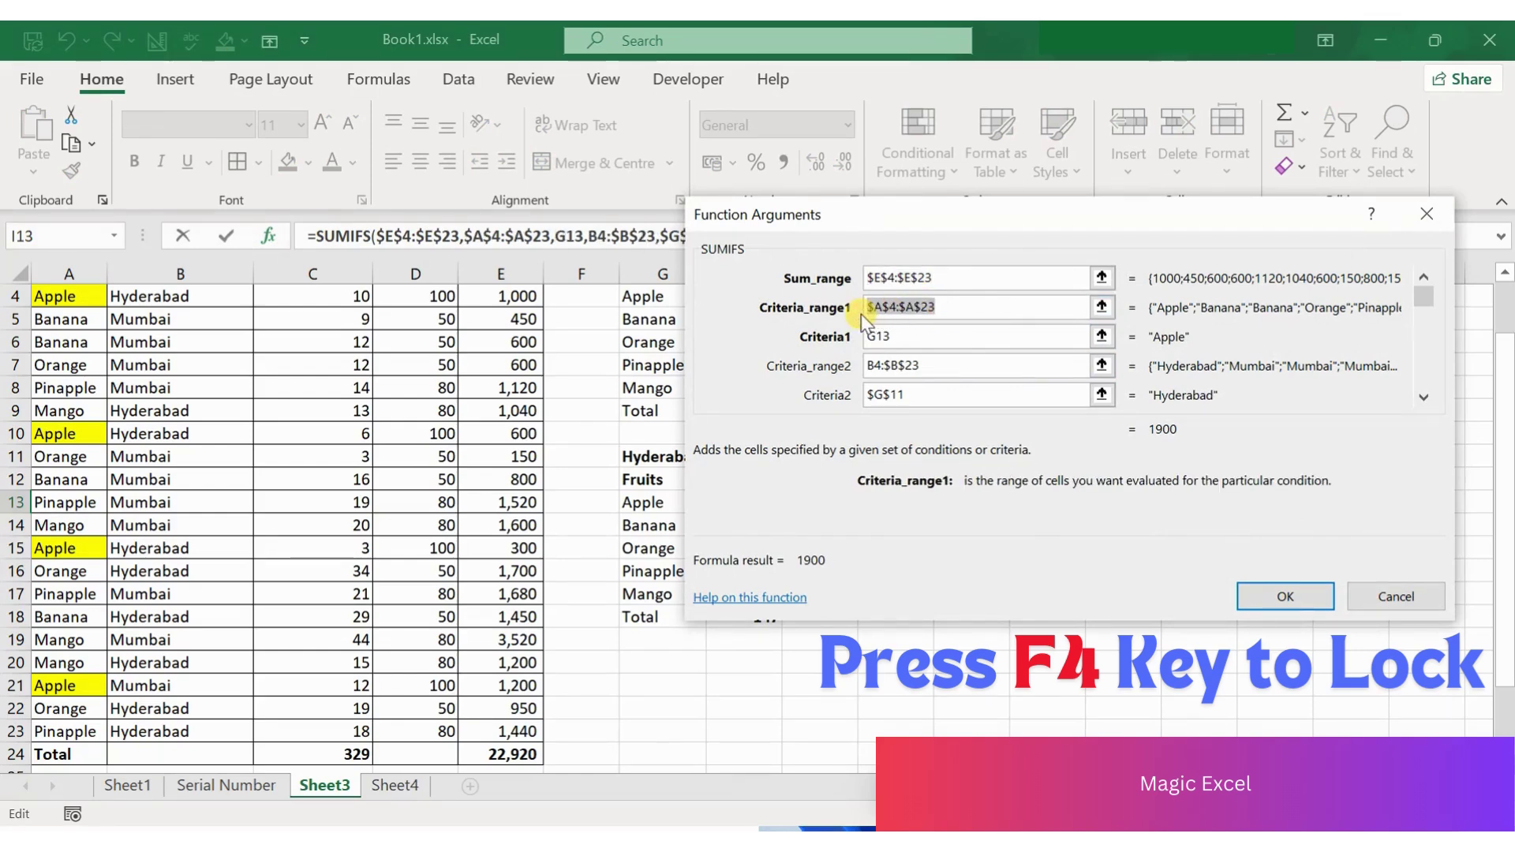
{"action": "left_click_drag", "start_coordinate": [927, 367], "coordinate": [863, 365]}
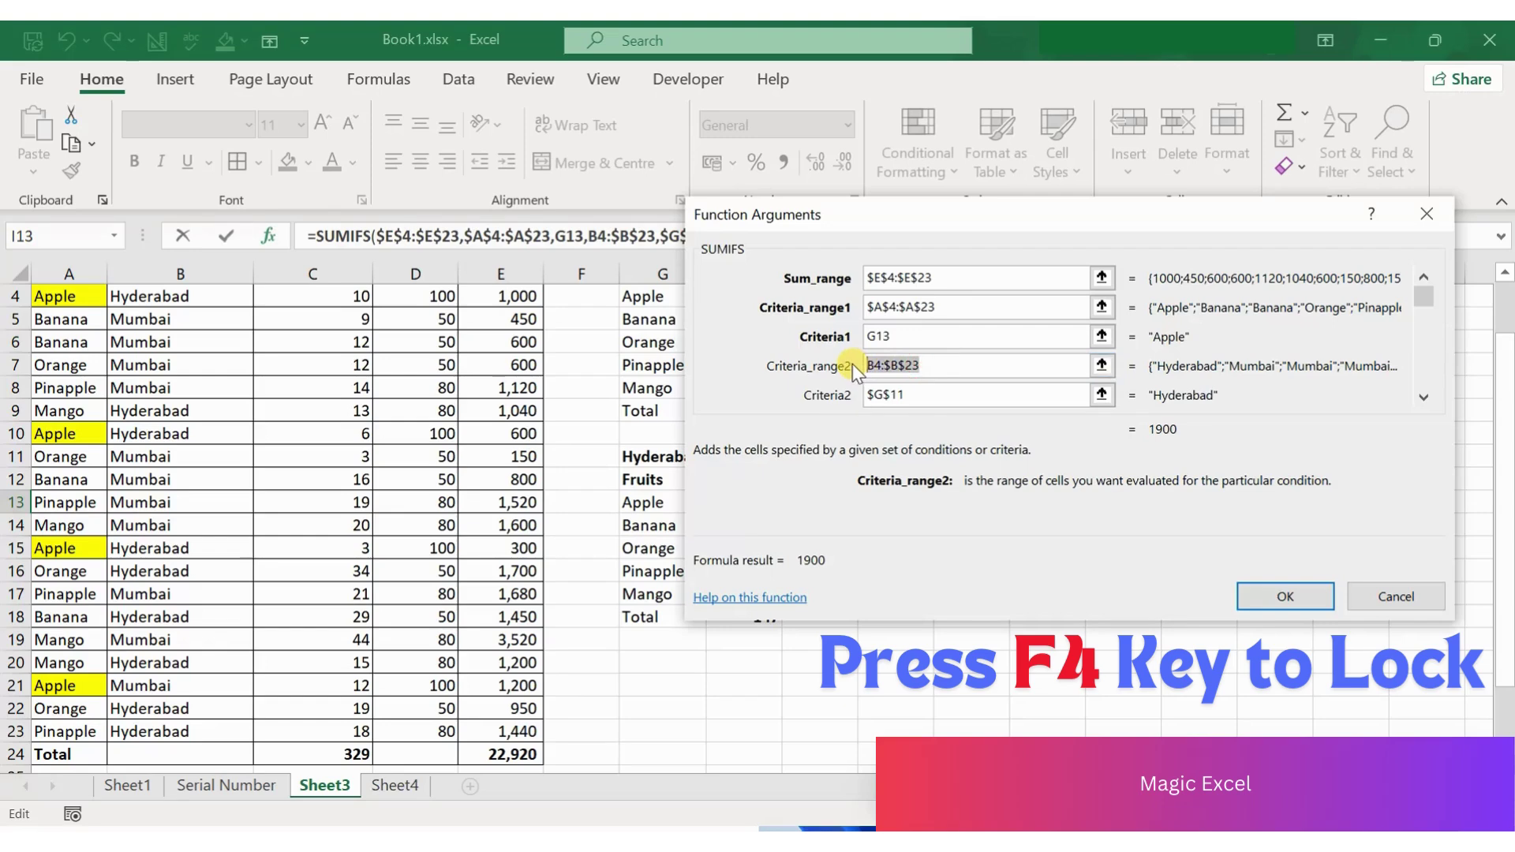
{"action": "key", "text": "F4"}
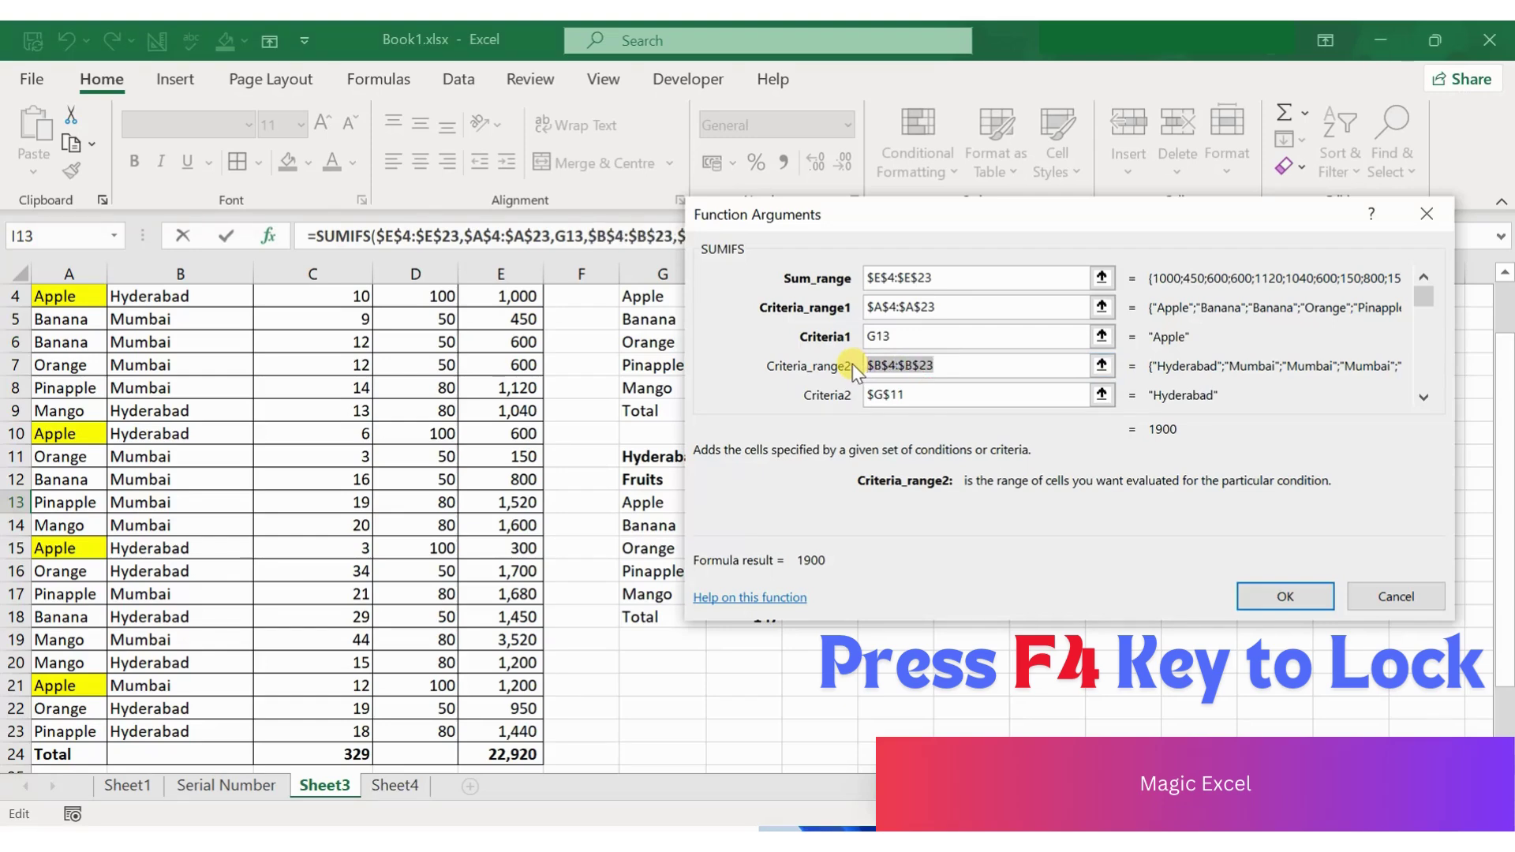
{"action": "left_click", "coordinate": [1285, 596]}
Copy the Apple value formula in I13 to the Banana, Orange, Pinapple and Mango rows, I14 through I17
{"action": "key", "text": "ctrl+c"}
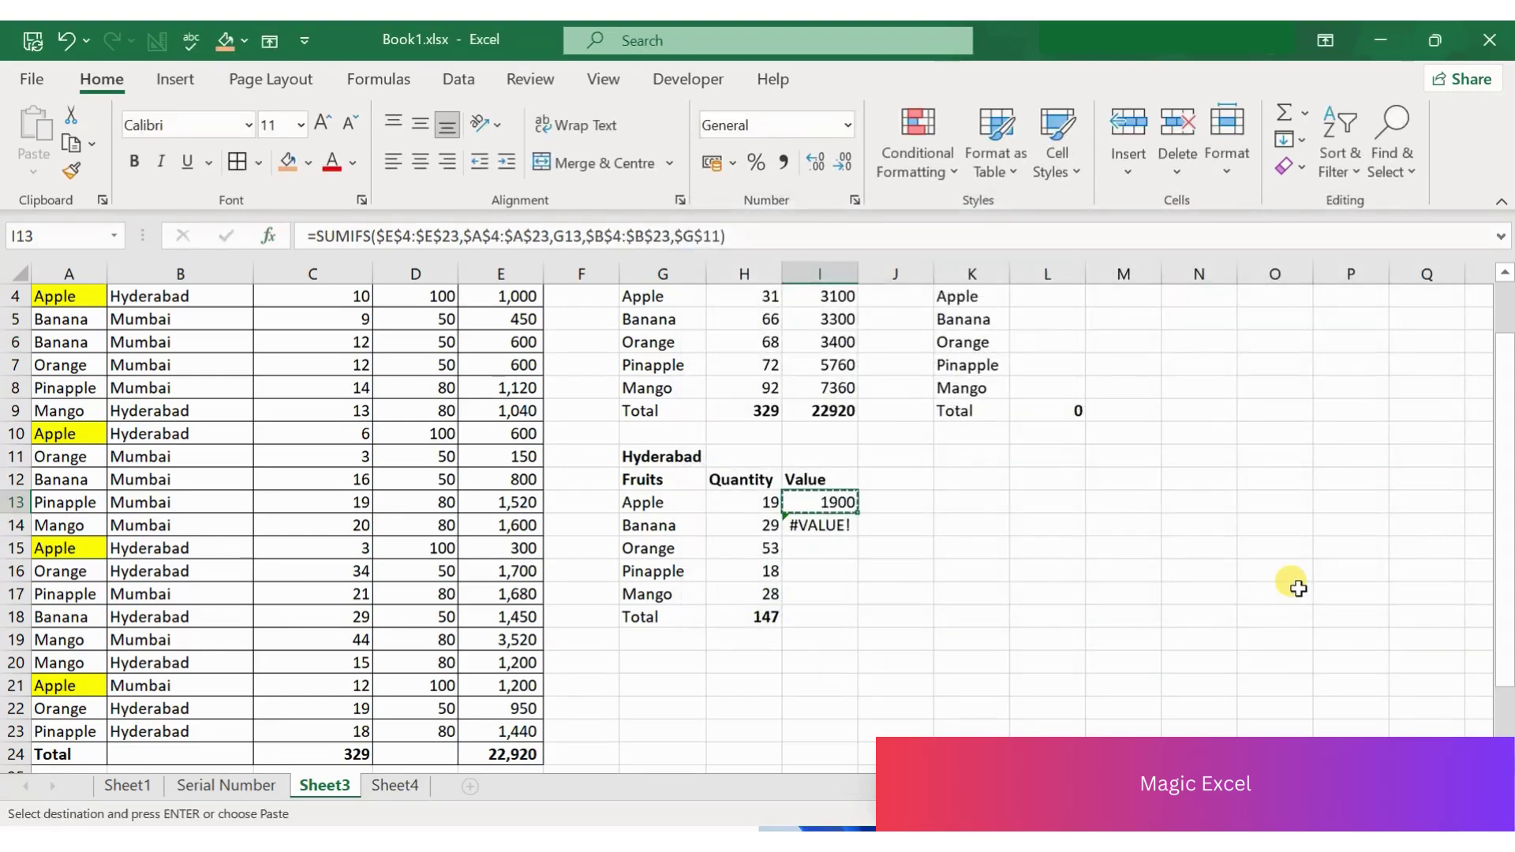
{"action": "key", "text": "Down"}
{"action": "key", "text": "ctrl+v"}
{"action": "key", "text": "Down"}
{"action": "key", "text": "ctrl+v"}
{"action": "key", "text": "Down"}
{"action": "key", "text": "ctrl+v"}
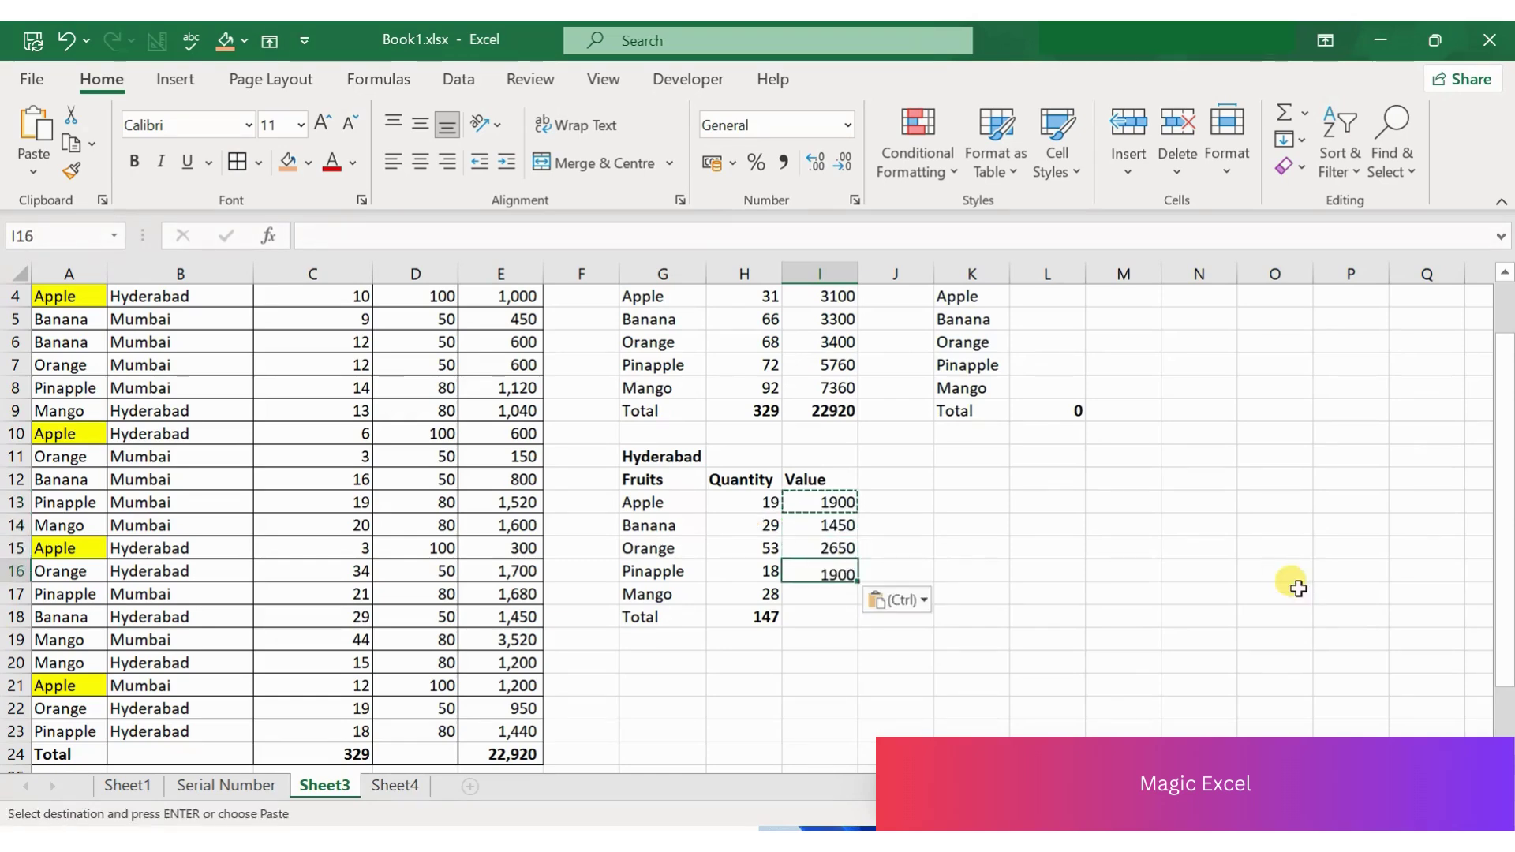
{"action": "key", "text": "Down"}
{"action": "key", "text": "ctrl+v"}
{"action": "key", "text": "Down"}
{"action": "key", "text": "Escape"}
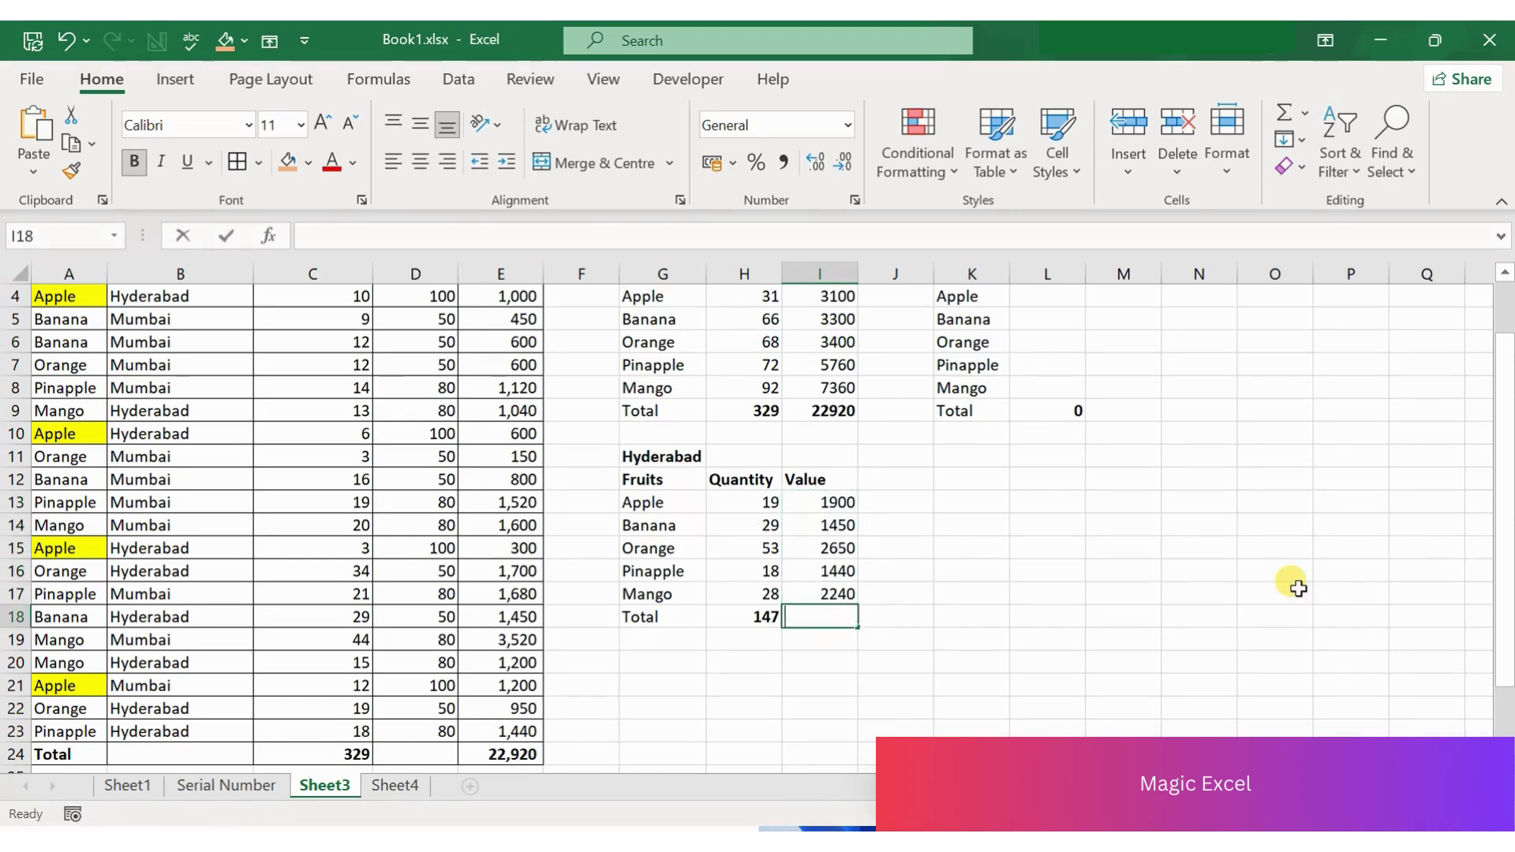
Total the Hyderabad values in I18 with a SUM formula over I13:I17
{"action": "type", "text": "=sum("}
{"action": "key", "text": "Up"}
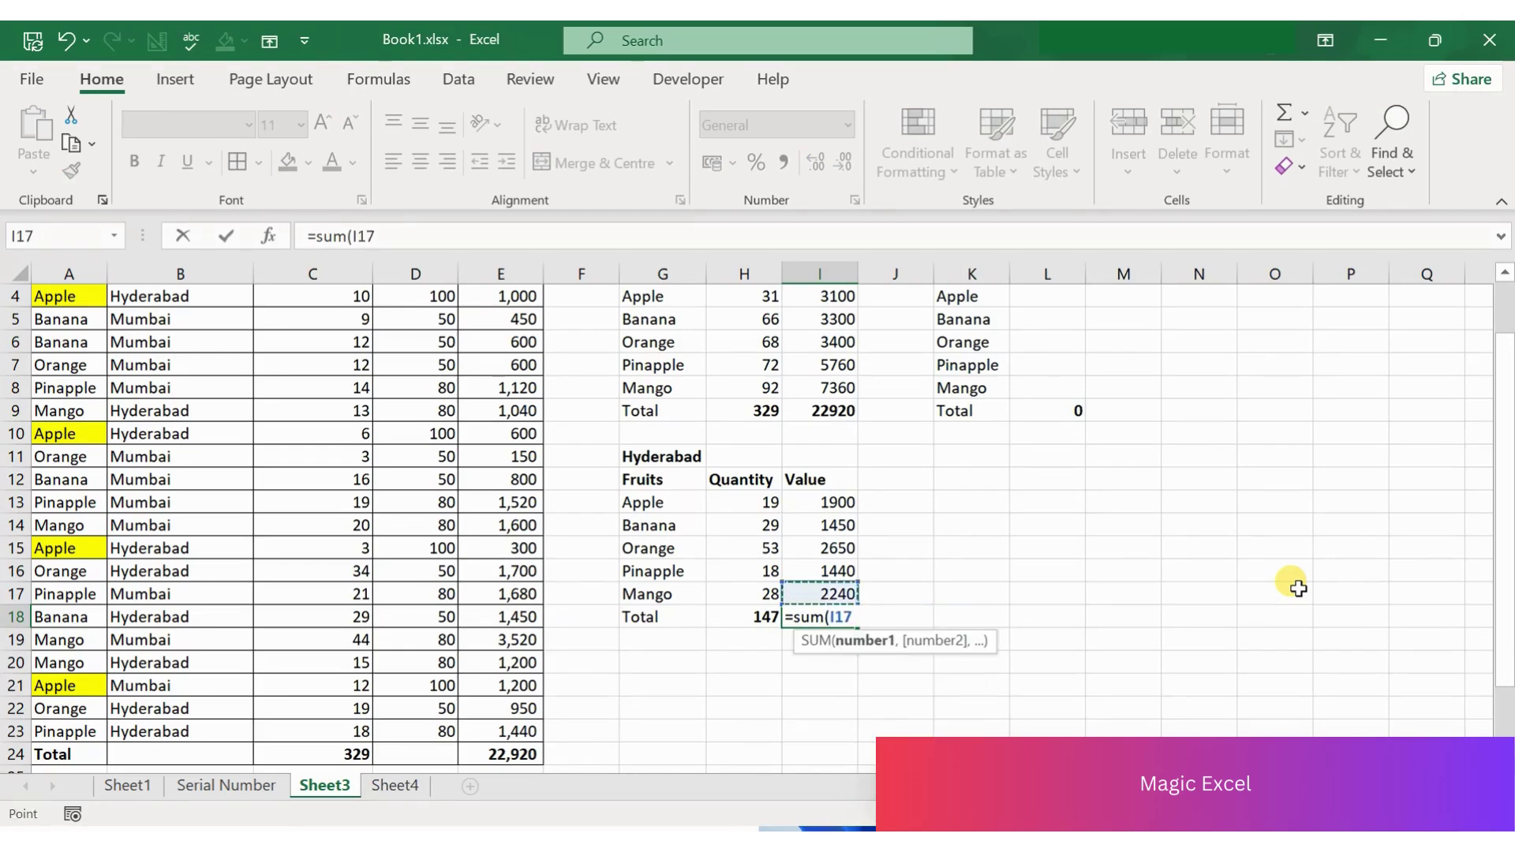
{"action": "key", "text": "shift+Up"}
{"action": "key", "text": "shift+Up"}
{"action": "key", "text": "shift+Up"}
{"action": "type", "text": ")"}
{"action": "key", "text": "Return"}
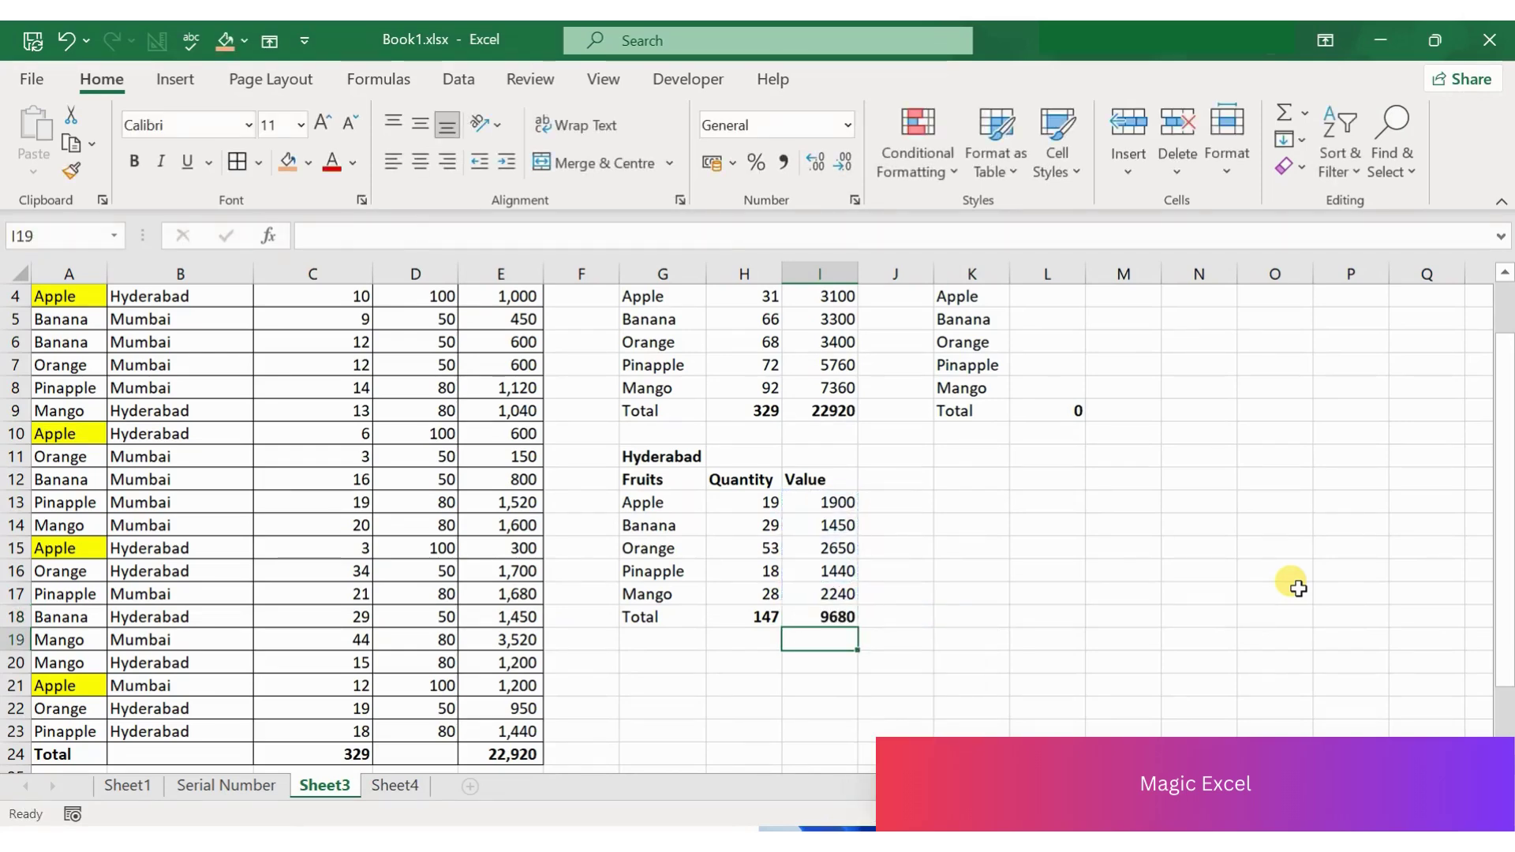
Look over the fruit rows of the Hyderabad and all-cities tables and the Apple quantity formula in H4
{"action": "key", "text": "Up"}
{"action": "key", "text": "Up"}
{"action": "key", "text": "Up"}
{"action": "key", "text": "Up"}
{"action": "key", "text": "Left"}
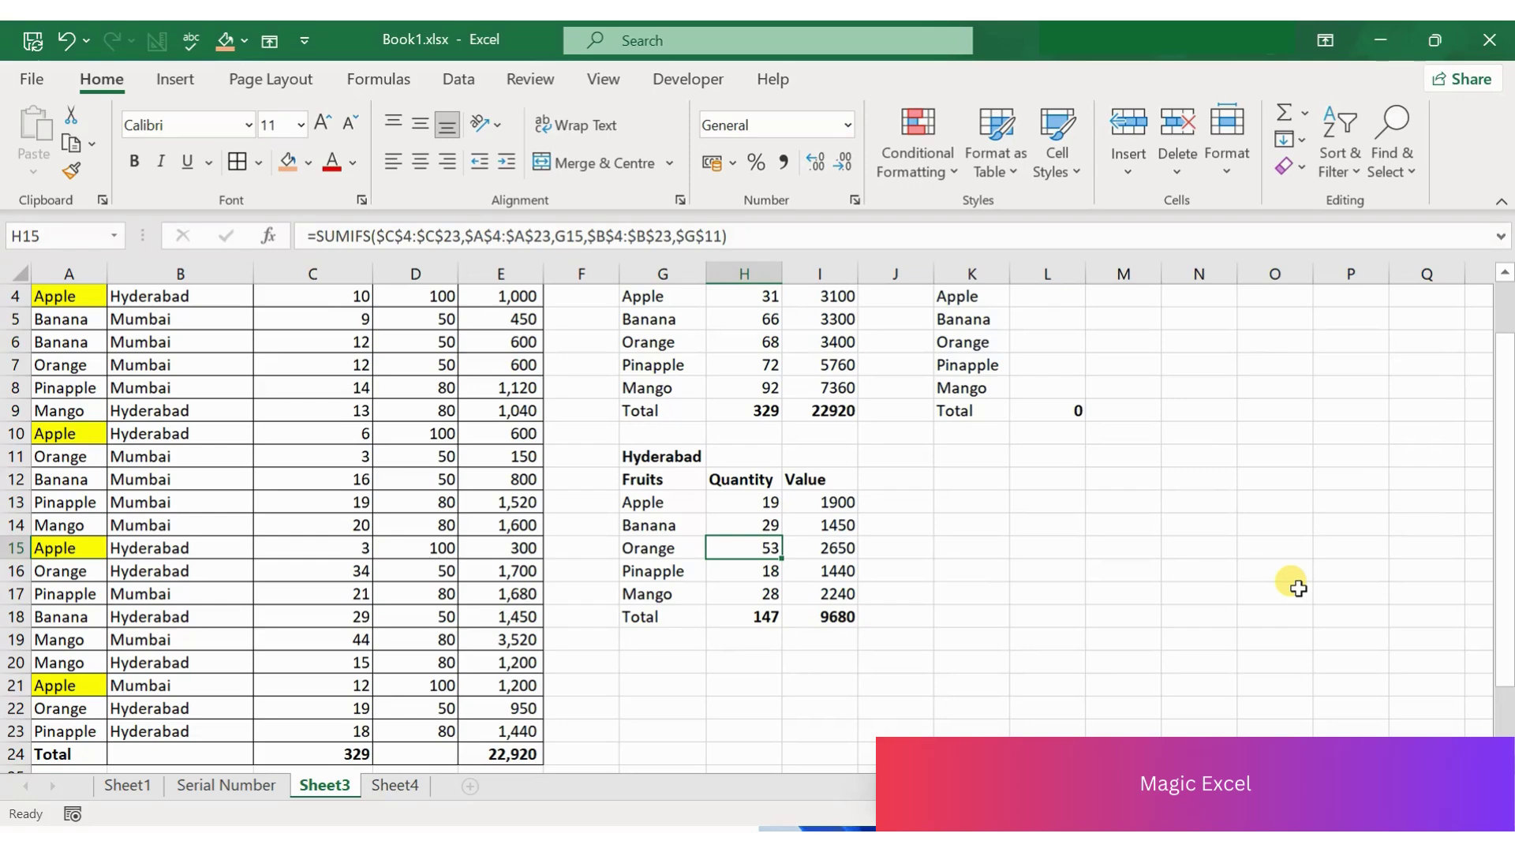
{"action": "key", "text": "Up"}
{"action": "key", "text": "Up"}
{"action": "key", "text": "Left"}
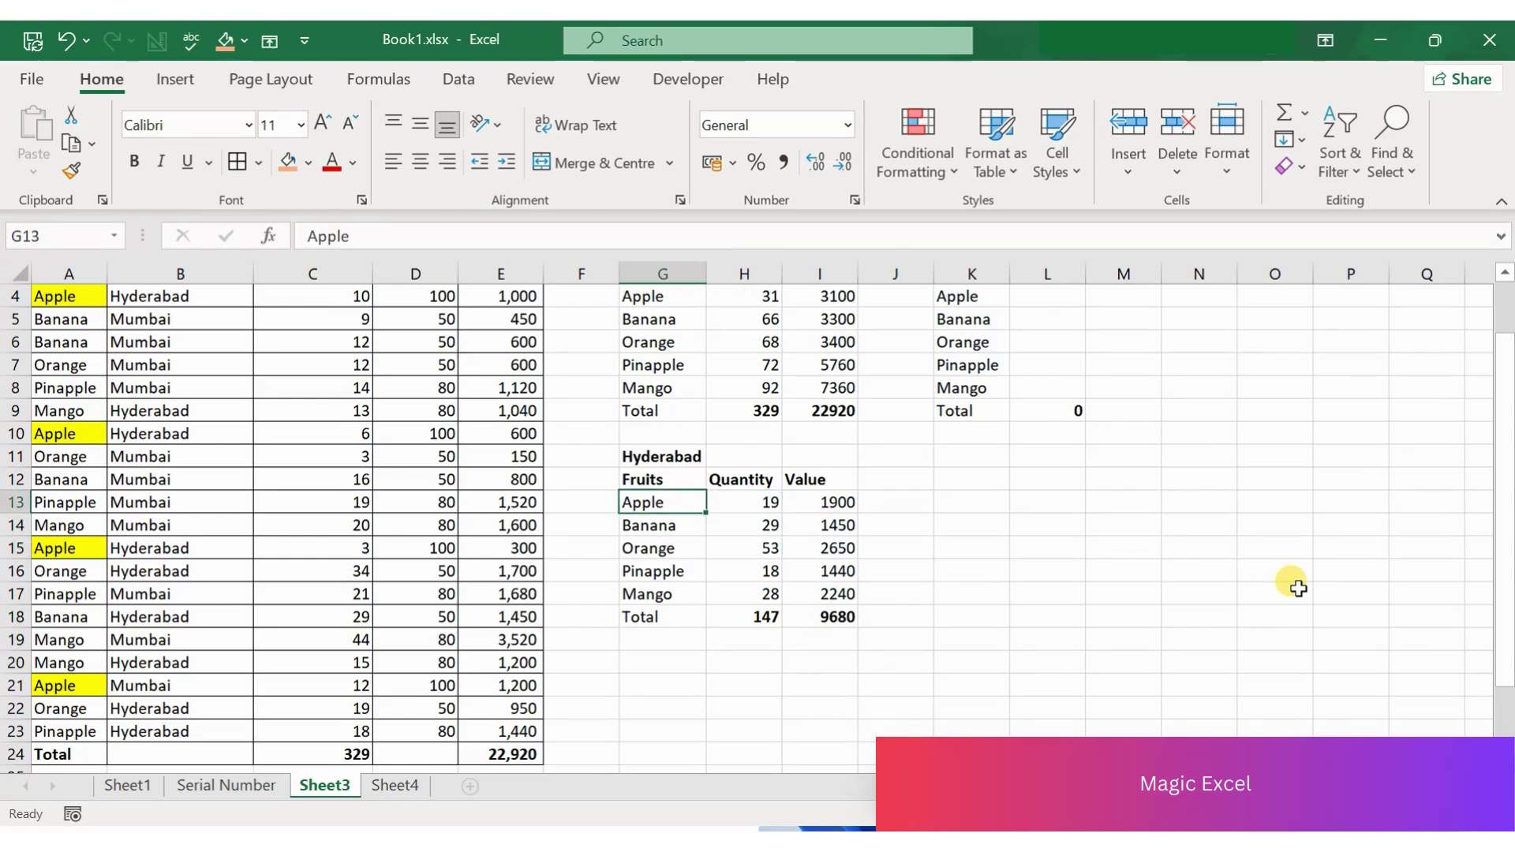
{"action": "key", "text": "Up"}
{"action": "key", "text": "Up"}
{"action": "key", "text": "Up"}
{"action": "key", "text": "Up"}
{"action": "key", "text": "Up"}
{"action": "key", "text": "Up"}
{"action": "key", "text": "Up"}
{"action": "key", "text": "Up"}
{"action": "key", "text": "Up"}
{"action": "key", "text": "Up"}
{"action": "key", "text": "Up"}
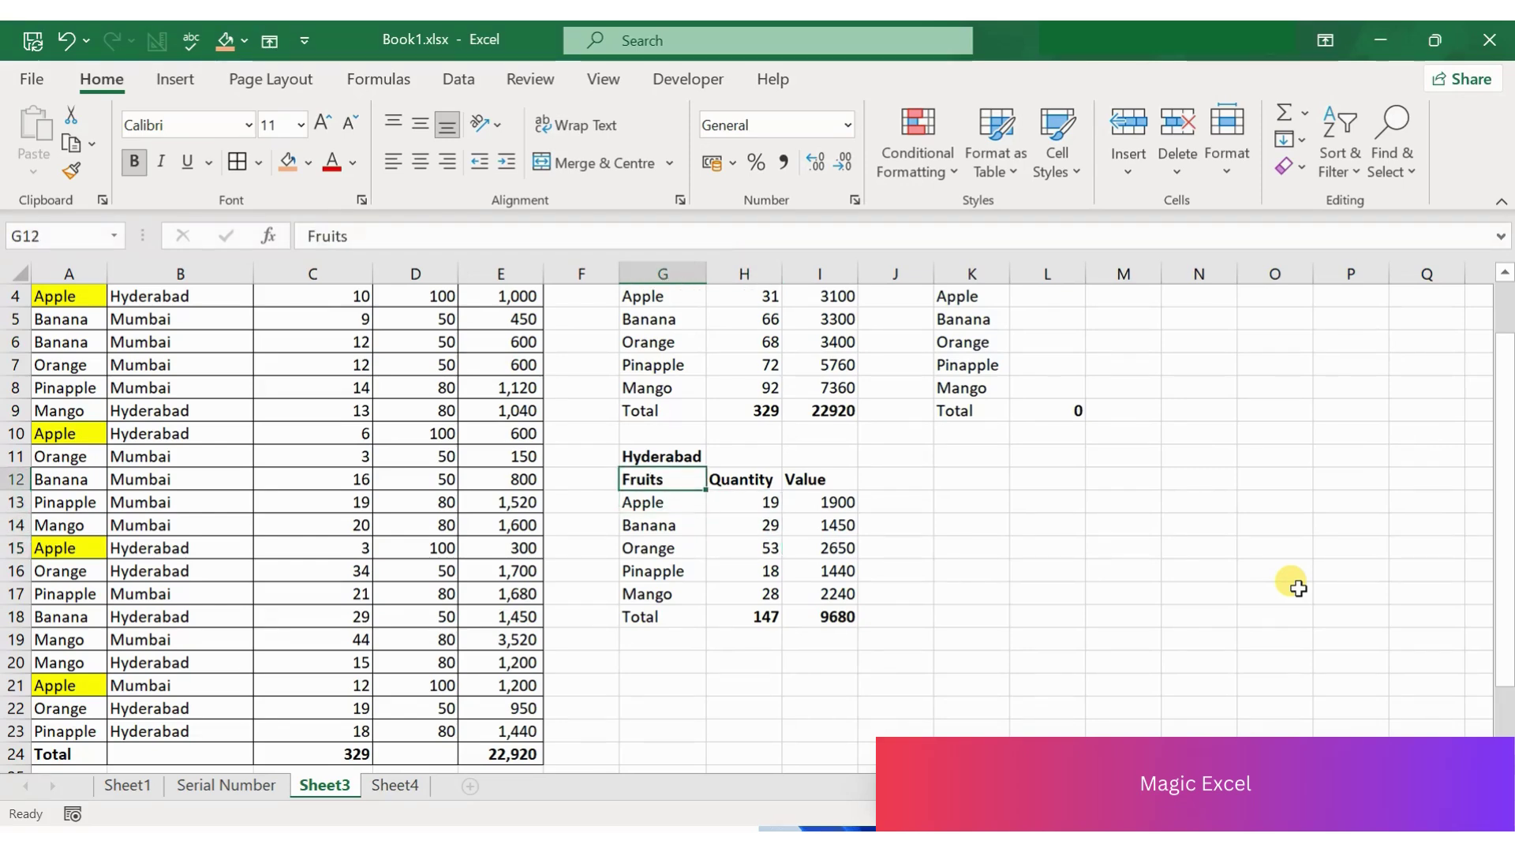
{"action": "key", "text": "Down"}
{"action": "key", "text": "Down"}
{"action": "key", "text": "Down"}
{"action": "key", "text": "Down"}
{"action": "key", "text": "Down"}
{"action": "key", "text": "Down"}
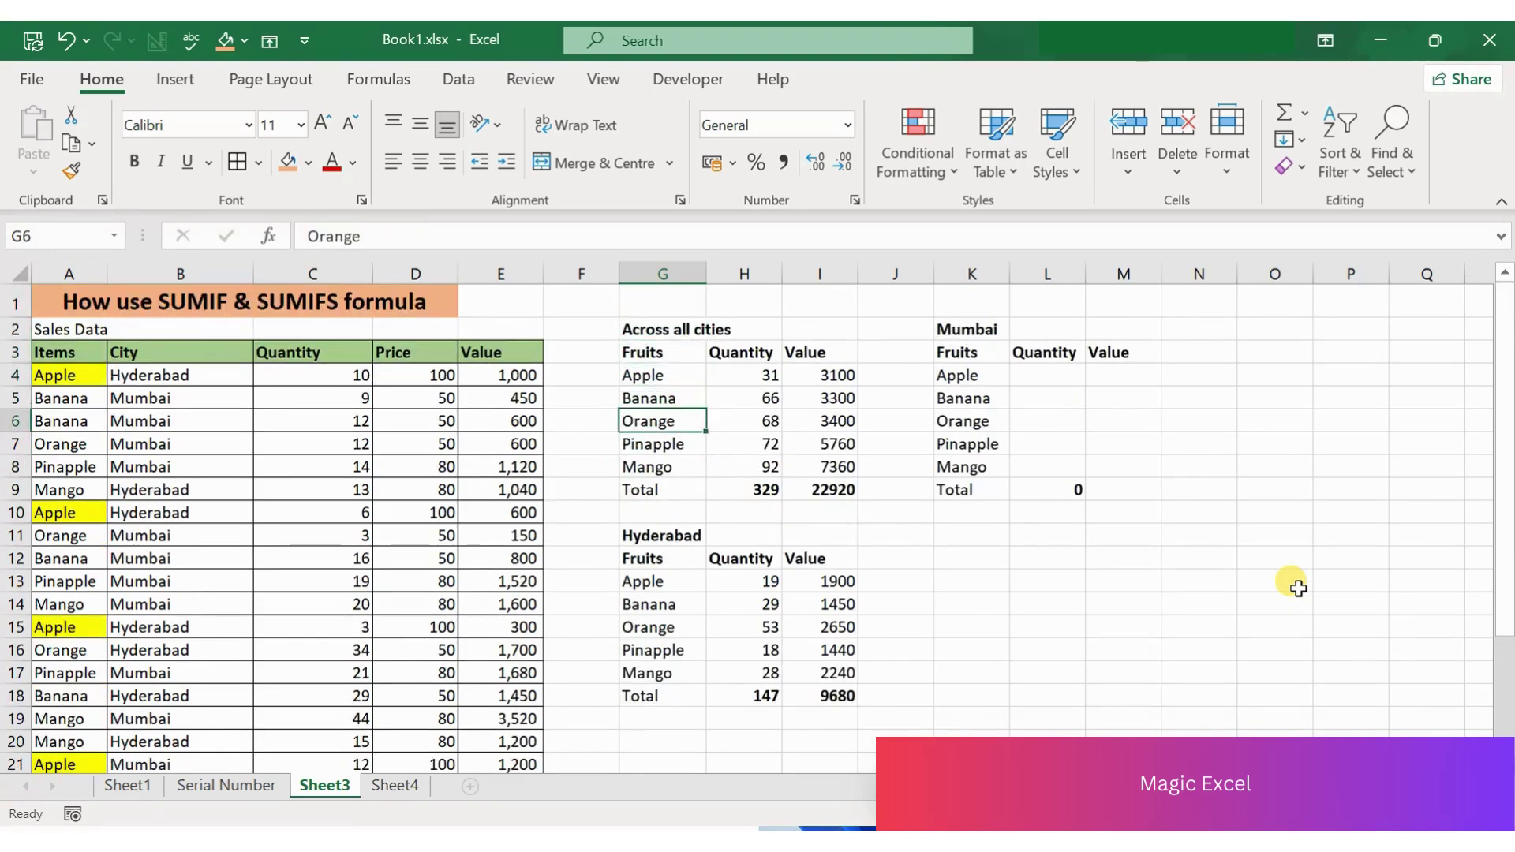
{"action": "key", "text": "Right"}
{"action": "key", "text": "Up"}
{"action": "key", "text": "Up"}
{"action": "key", "text": "Up"}
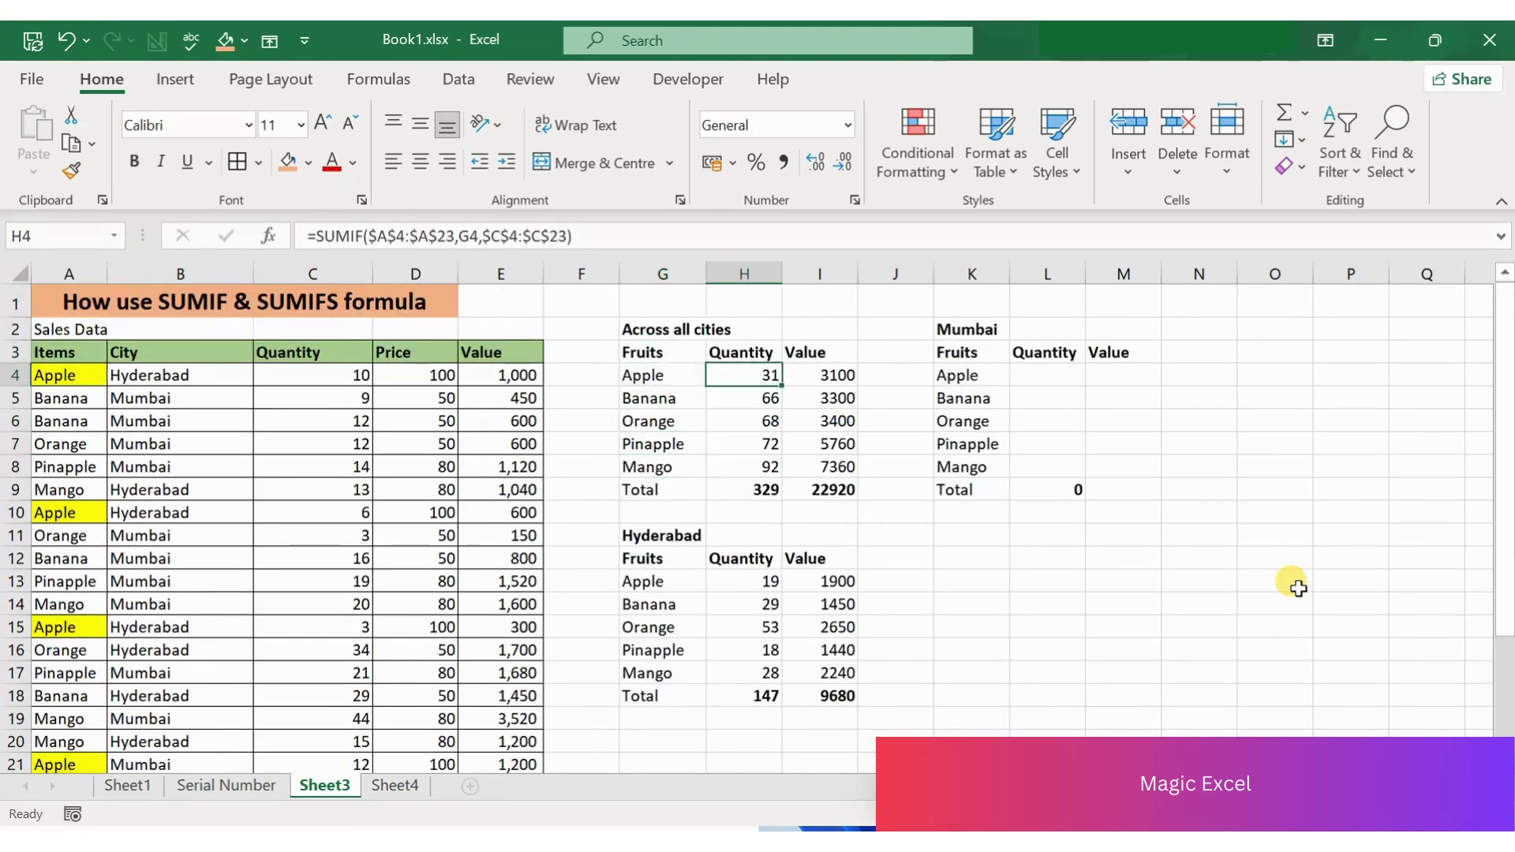
Review the Hyderabad quantity formulas in column H and the quantity and value totals in H18 and I18
{"action": "key", "text": "Down"}
{"action": "key", "text": "Down"}
{"action": "key", "text": "Down"}
{"action": "key", "text": "Down"}
{"action": "key", "text": "Down"}
{"action": "key", "text": "Down"}
{"action": "key", "text": "Down"}
{"action": "key", "text": "Down"}
{"action": "key", "text": "Down"}
{"action": "key", "text": "Down"}
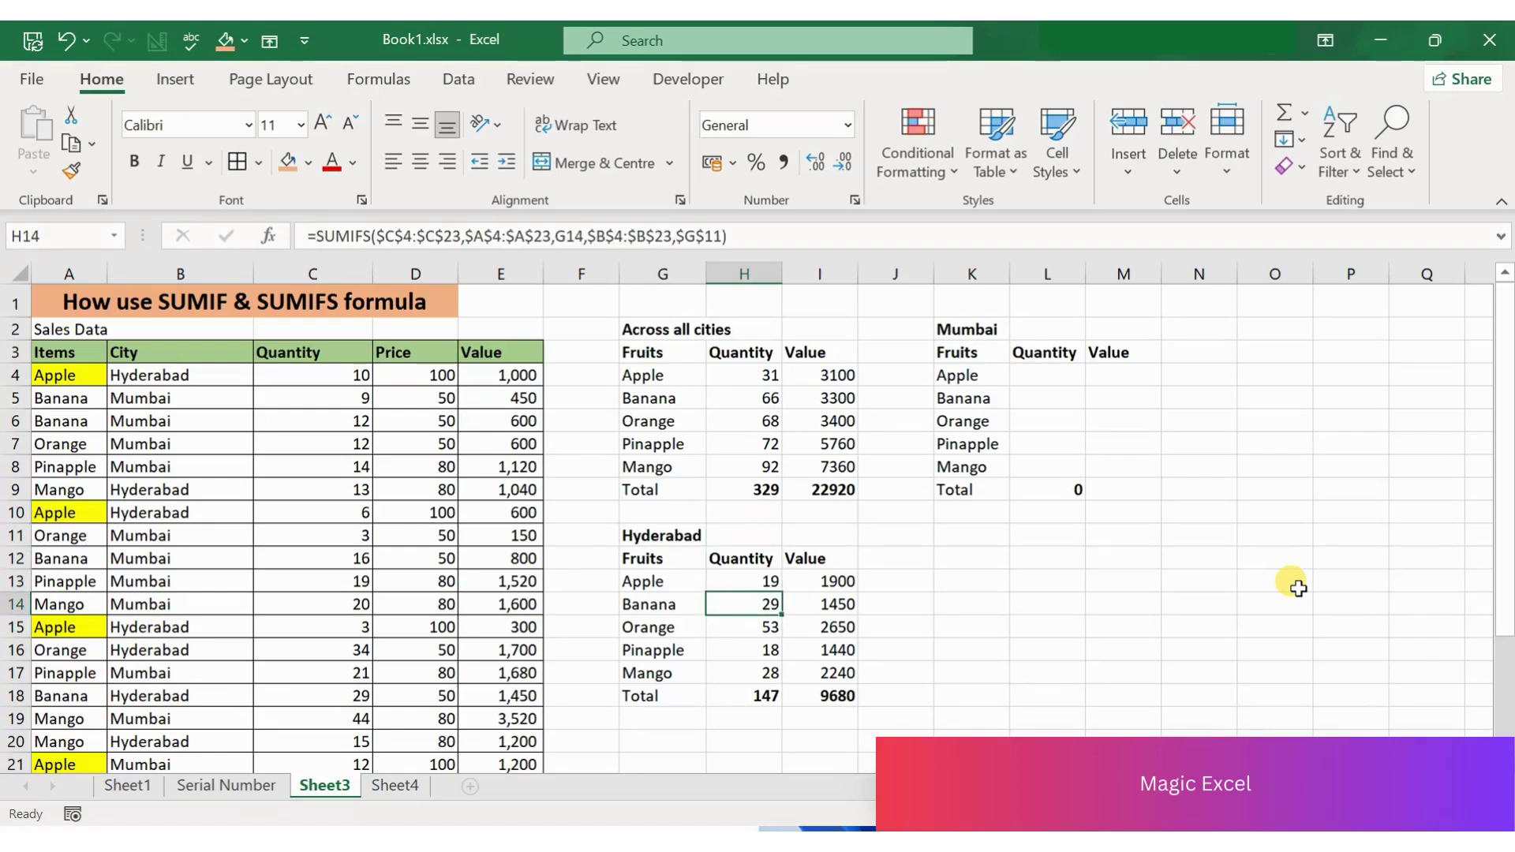
{"action": "key", "text": "Up"}
{"action": "key", "text": "Down"}
{"action": "key", "text": "Down"}
{"action": "key", "text": "Down"}
{"action": "key", "text": "Down"}
{"action": "key", "text": "Down"}
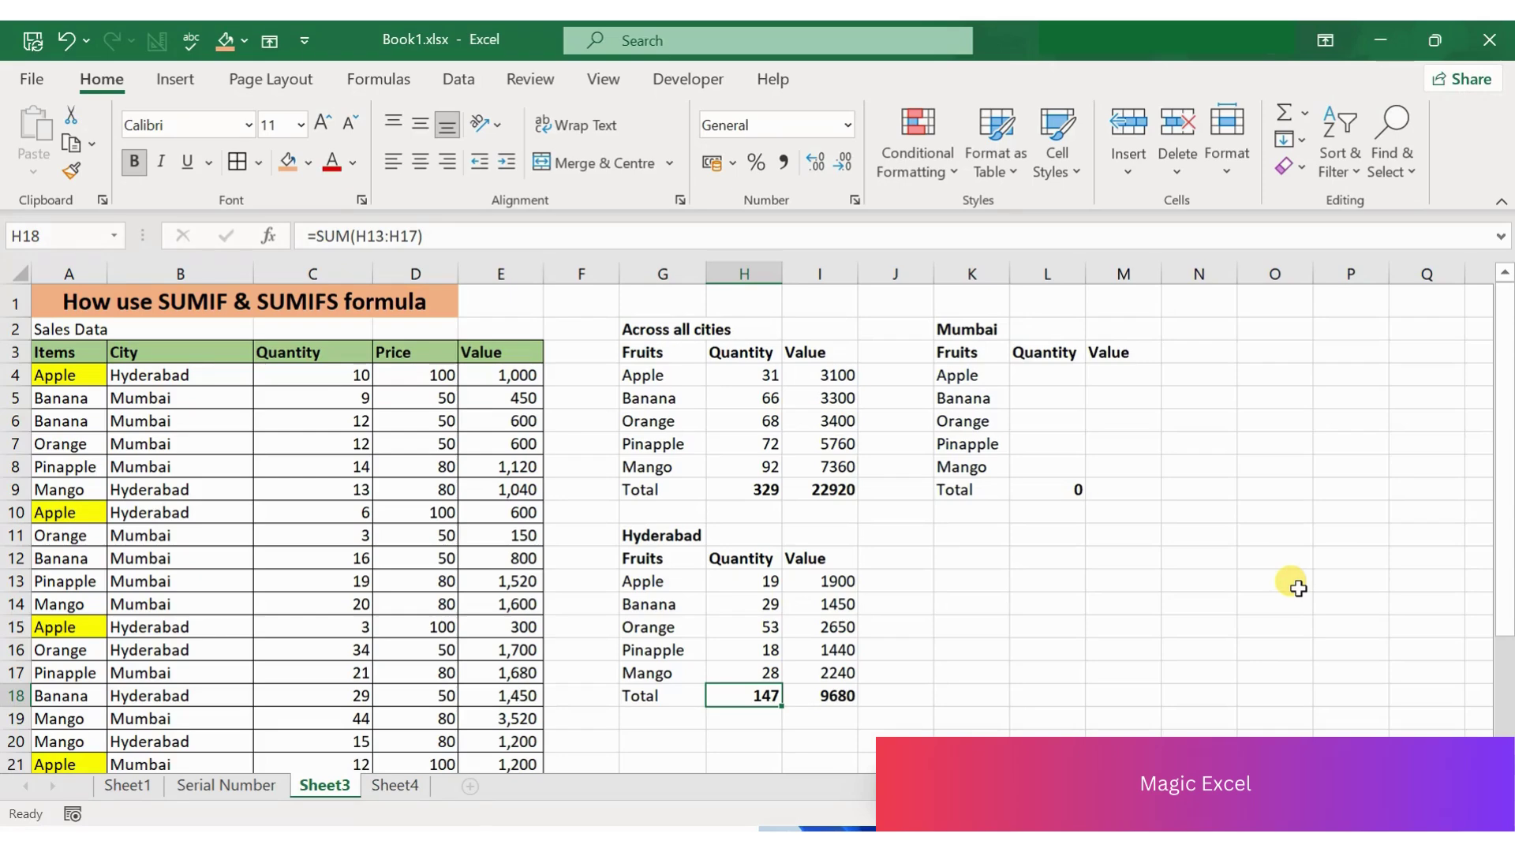
{"action": "key", "text": "Right"}
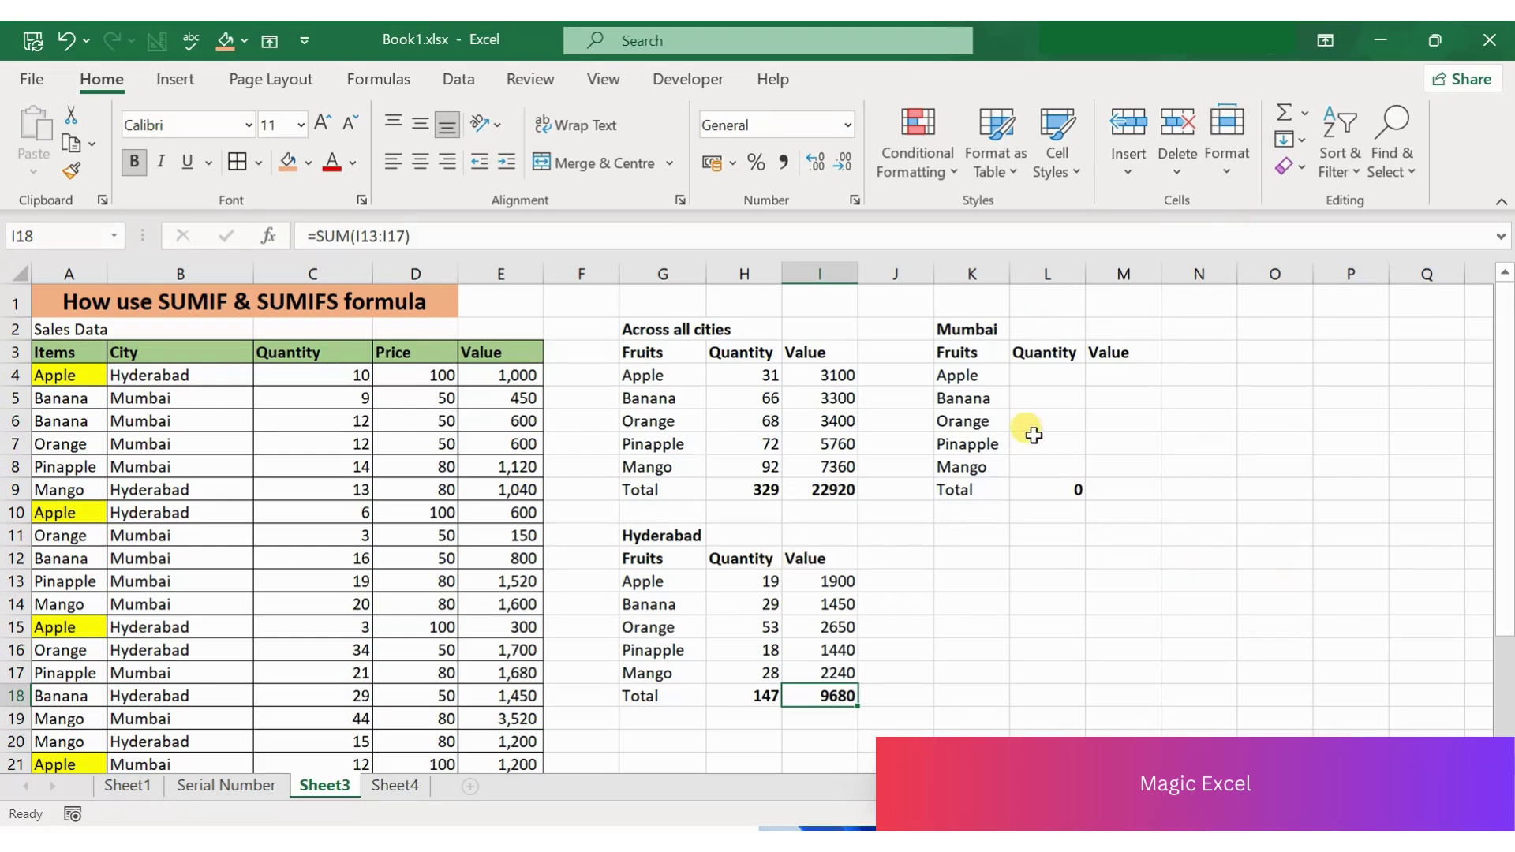
Start a SUMIFS formula in L4 for Apple's quantity in the Mumbai table
{"action": "left_click", "coordinate": [1033, 379]}
{"action": "type", "text": "="}
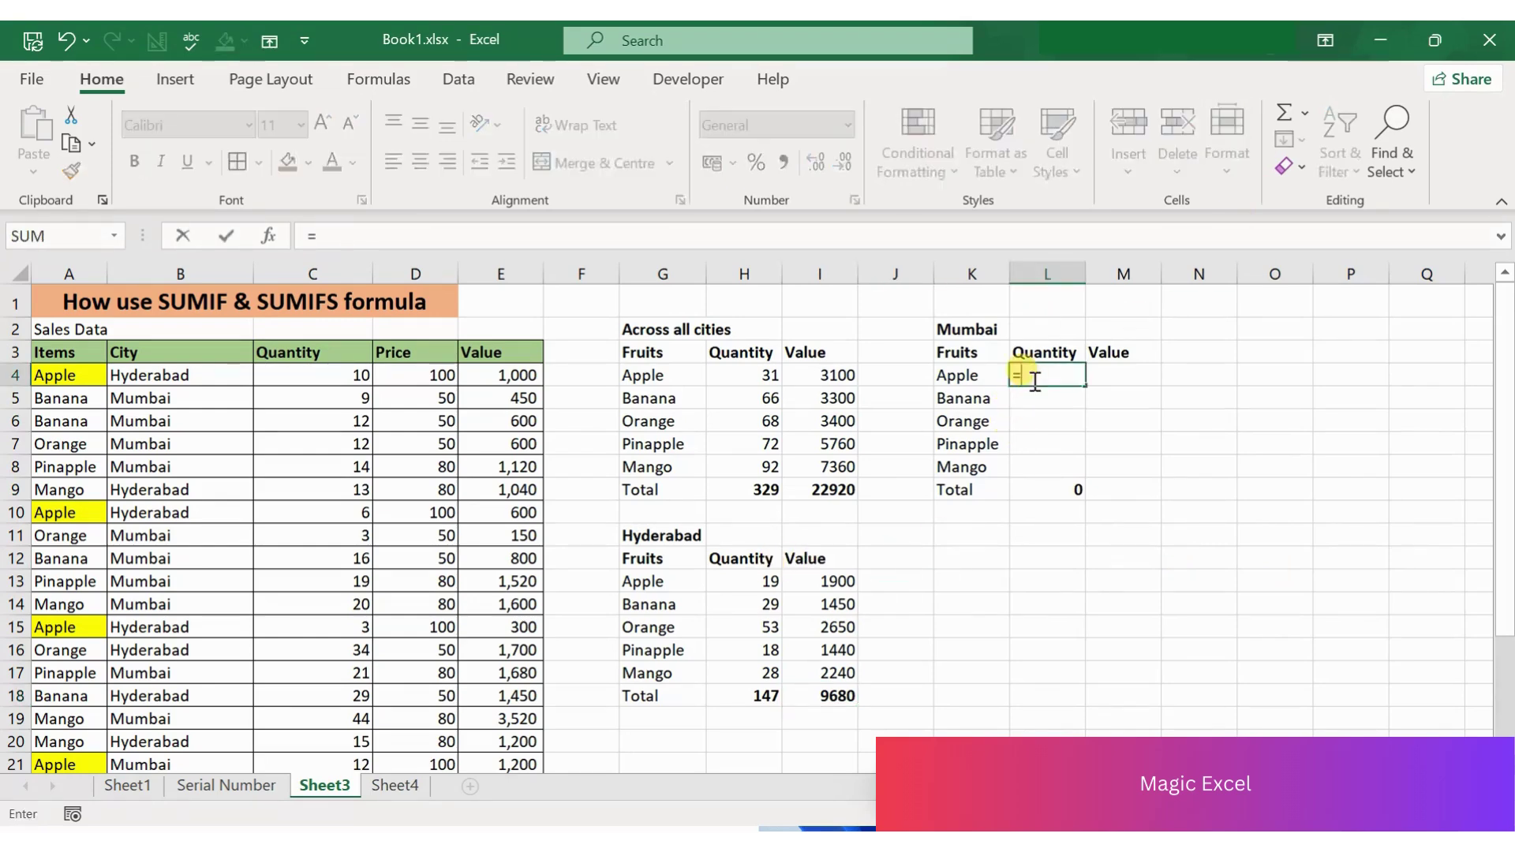
{"action": "type", "text": "umifs"}
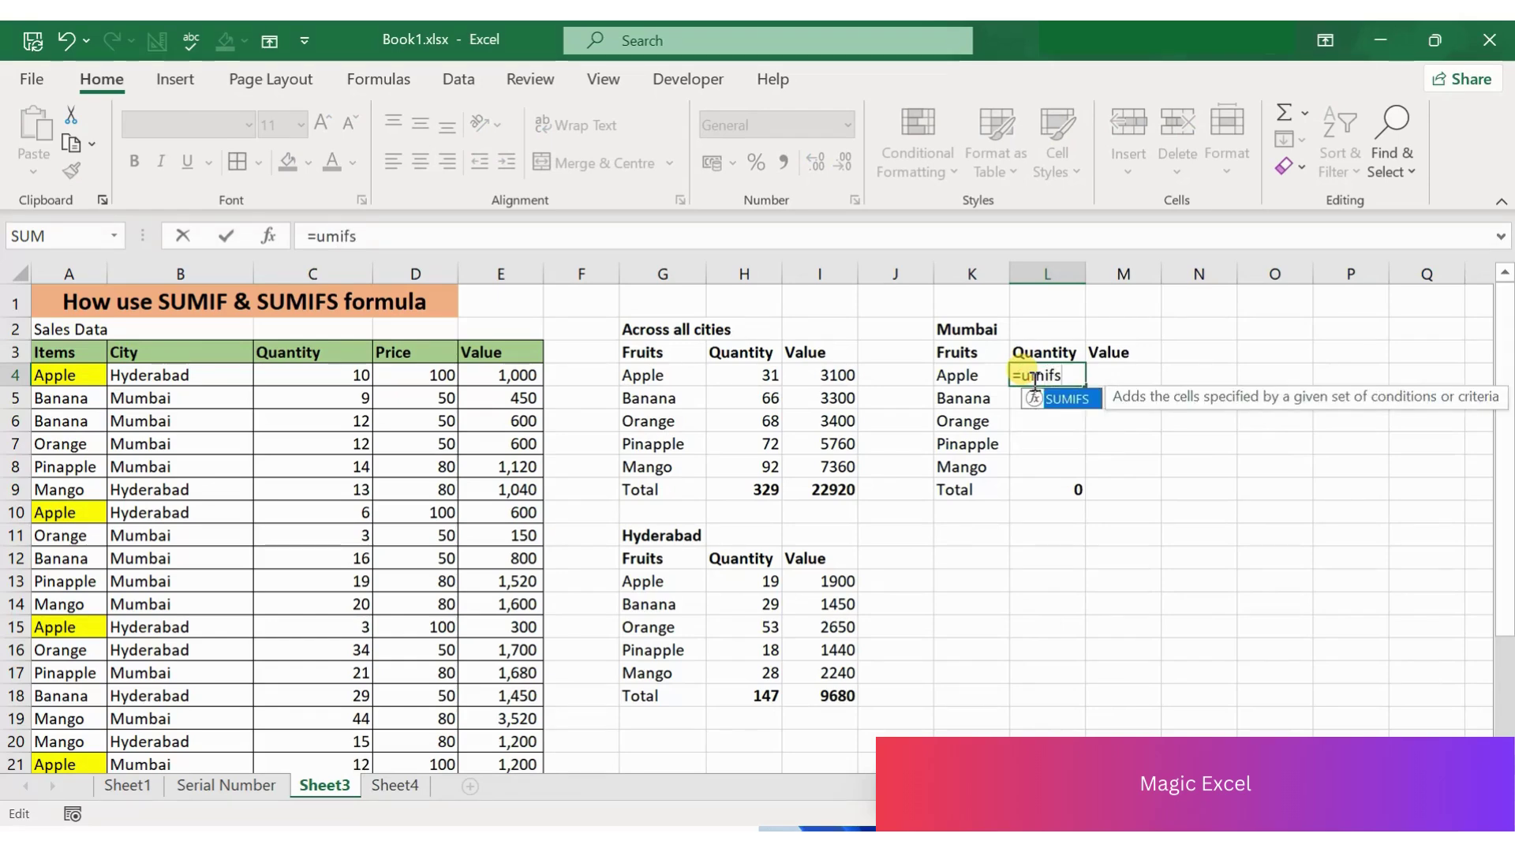
{"action": "key", "text": "BackSpace"}
{"action": "key", "text": "BackSpace"}
{"action": "key", "text": "BackSpace"}
{"action": "key", "text": "BackSpace"}
{"action": "key", "text": "BackSpace"}
{"action": "type", "text": "um"}
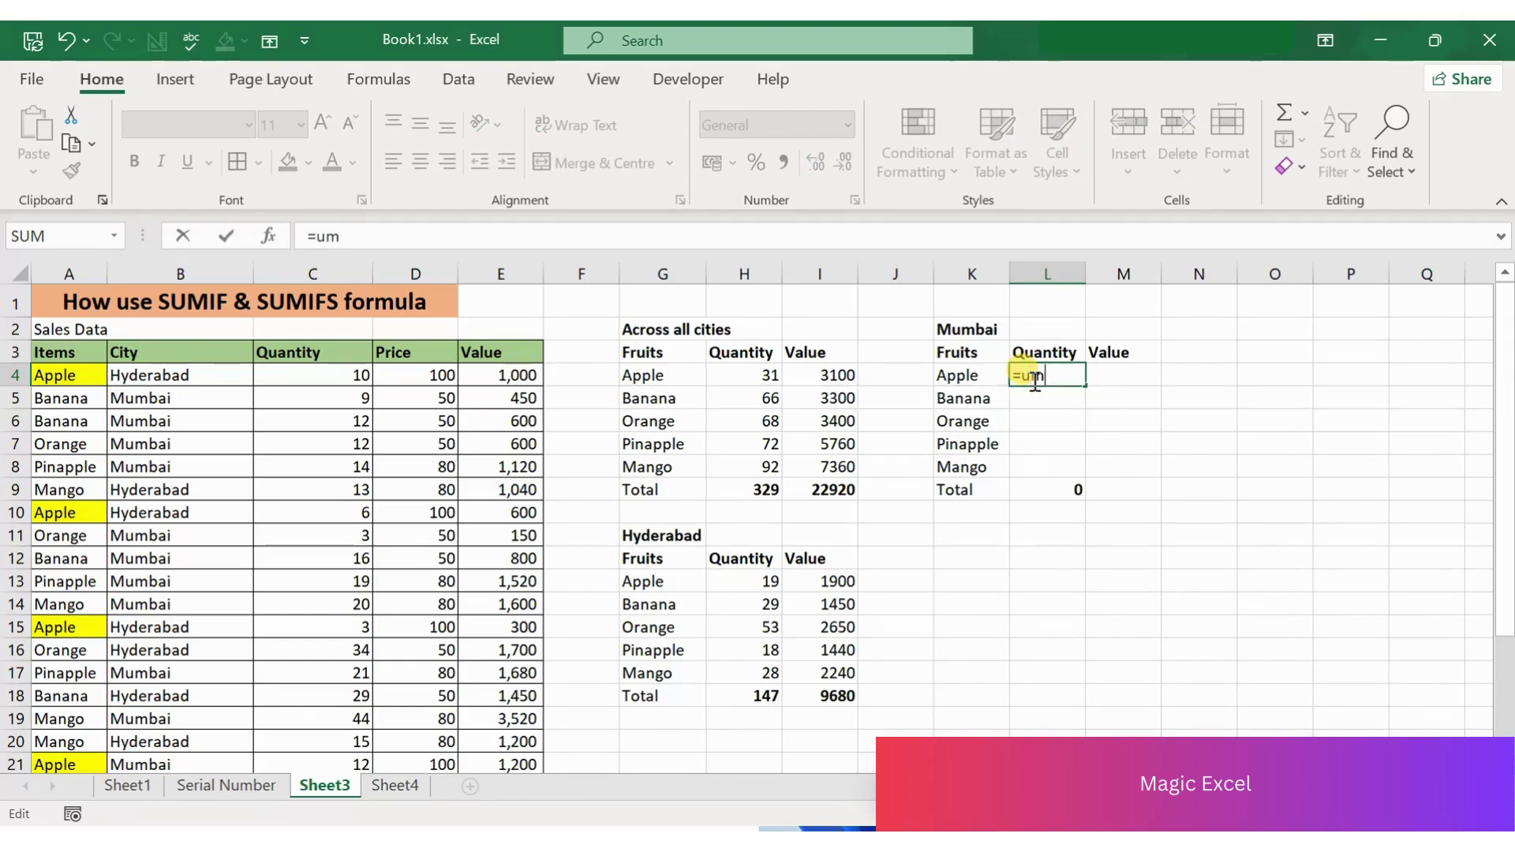
{"action": "type", "text": "ifs("}
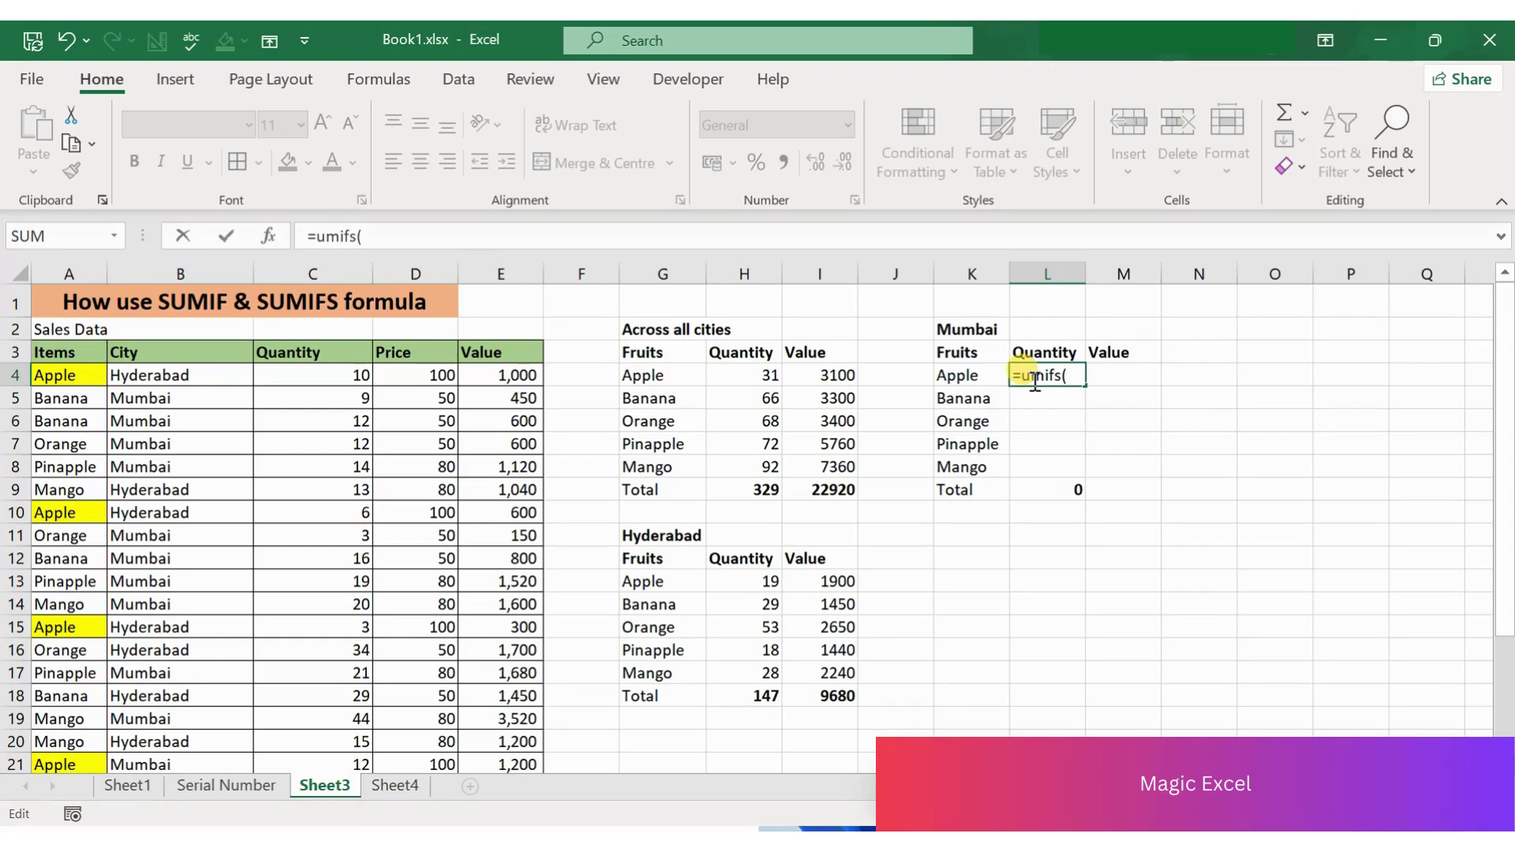
{"action": "left_click", "coordinate": [324, 239]}
{"action": "type", "text": "s"}
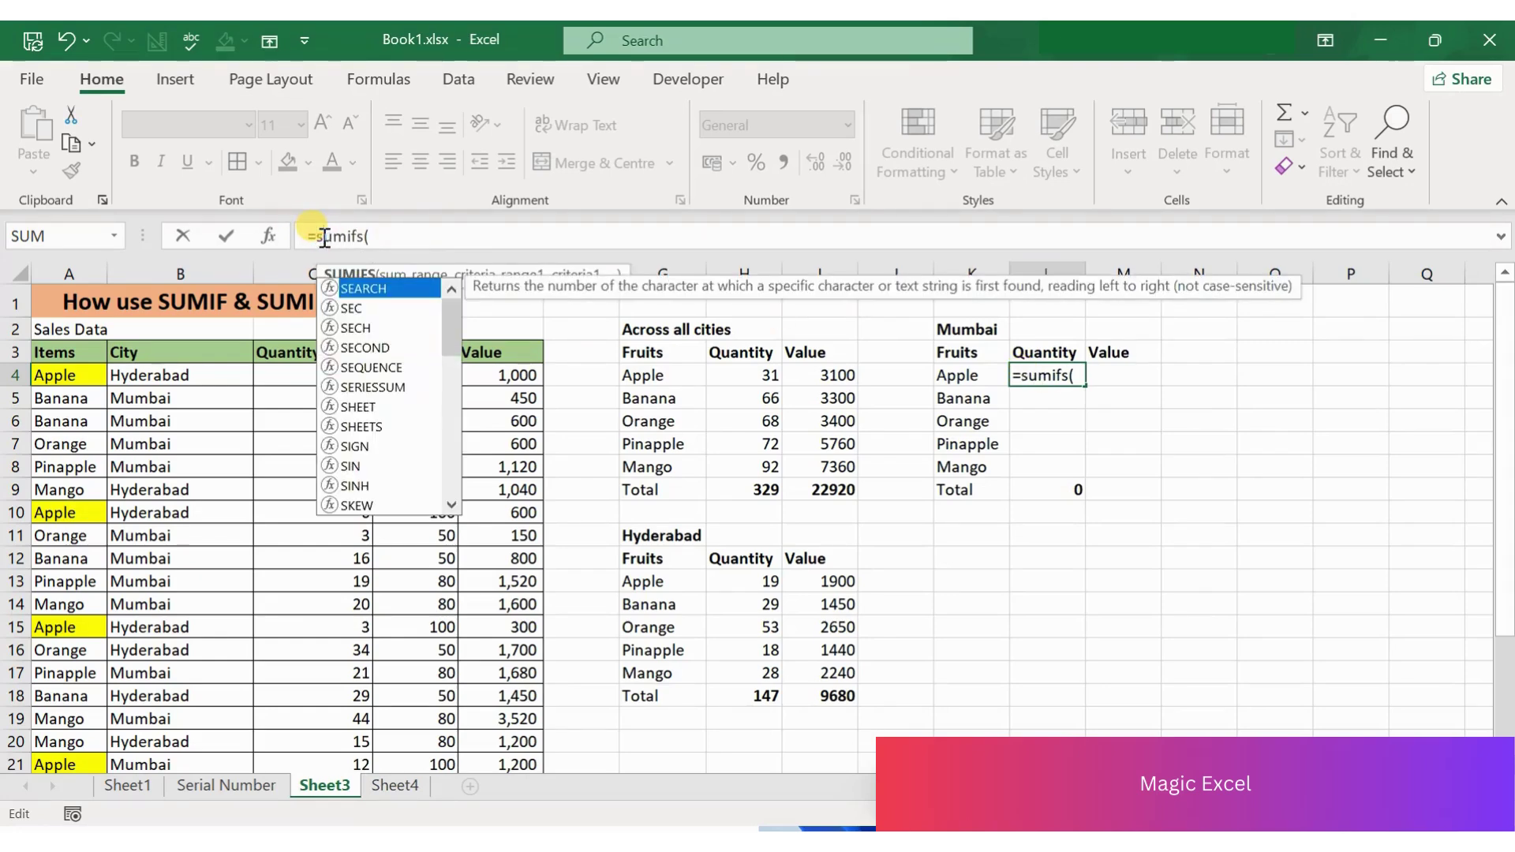
{"action": "left_click", "coordinate": [371, 237]}
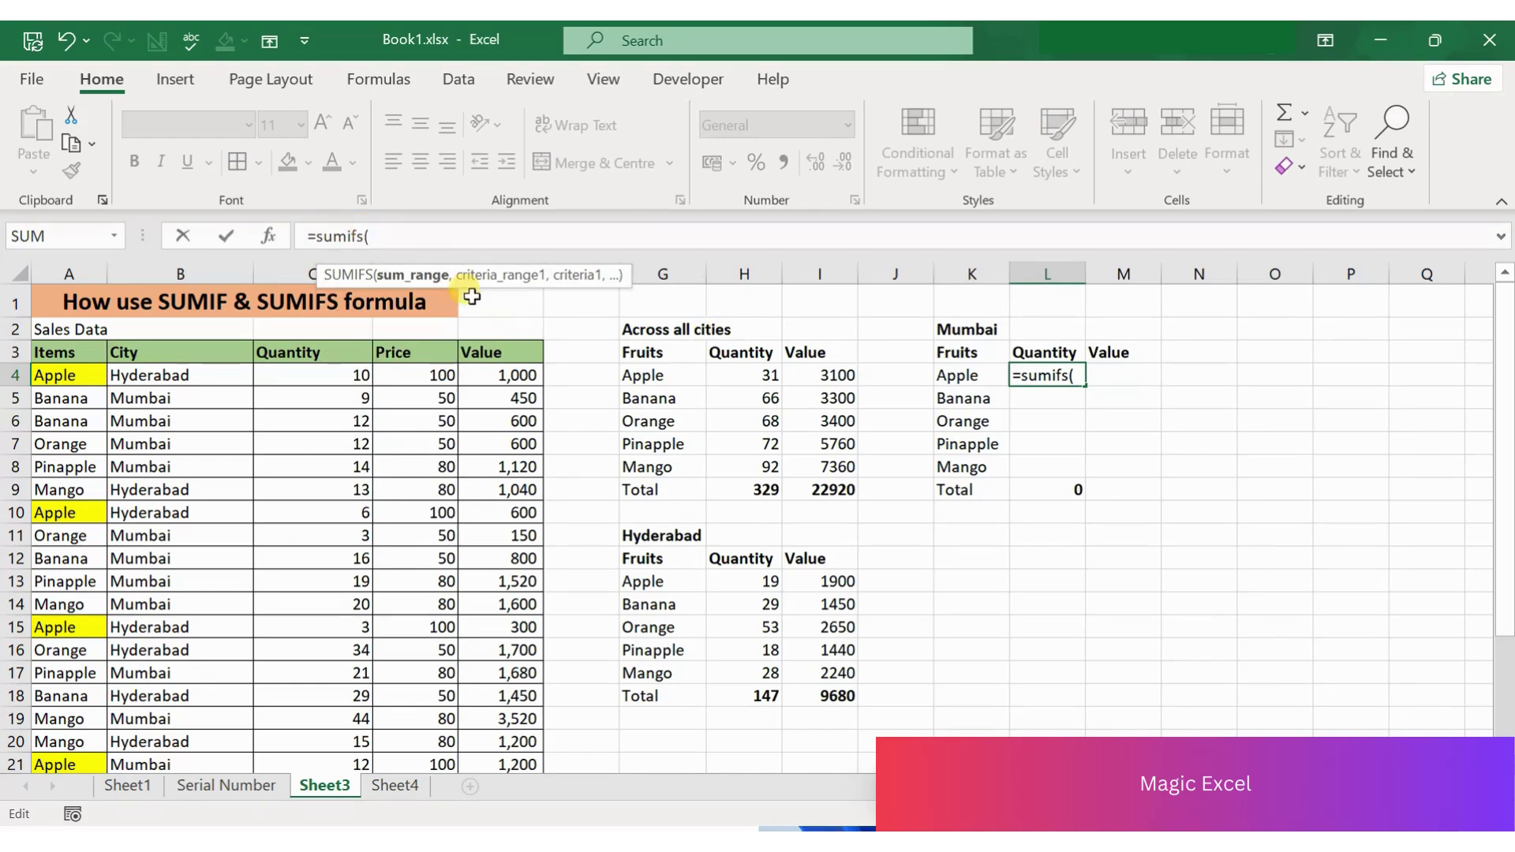
{"action": "left_click", "coordinate": [1081, 376]}
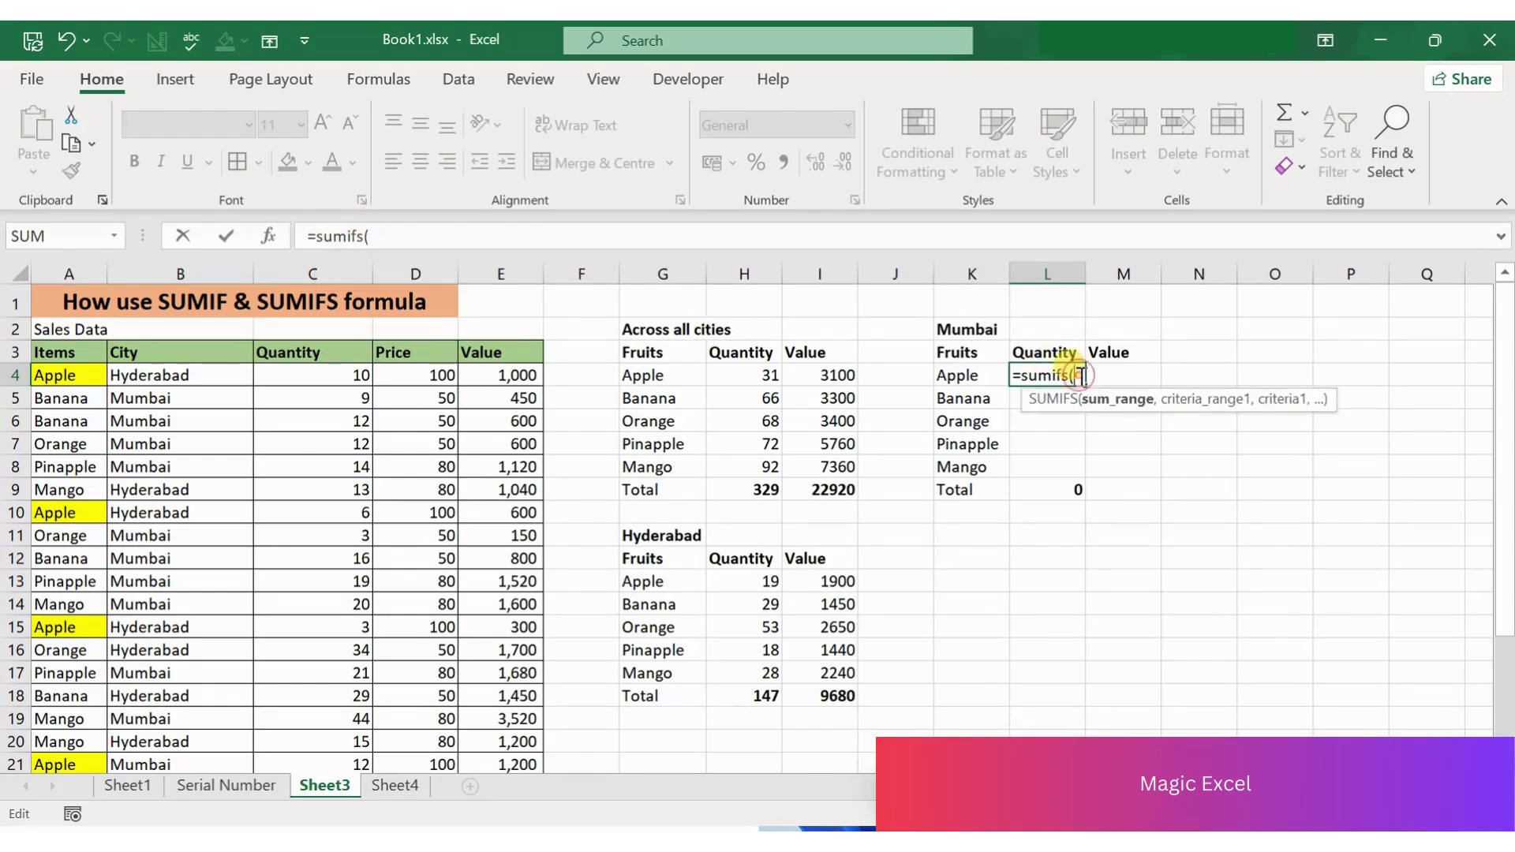
Set C4:C23 as the sum range in L4's SUMIFS formula and match items A4:A23 against the fruit in K4
{"action": "left_click_drag", "start_coordinate": [328, 378], "coordinate": [339, 714]}
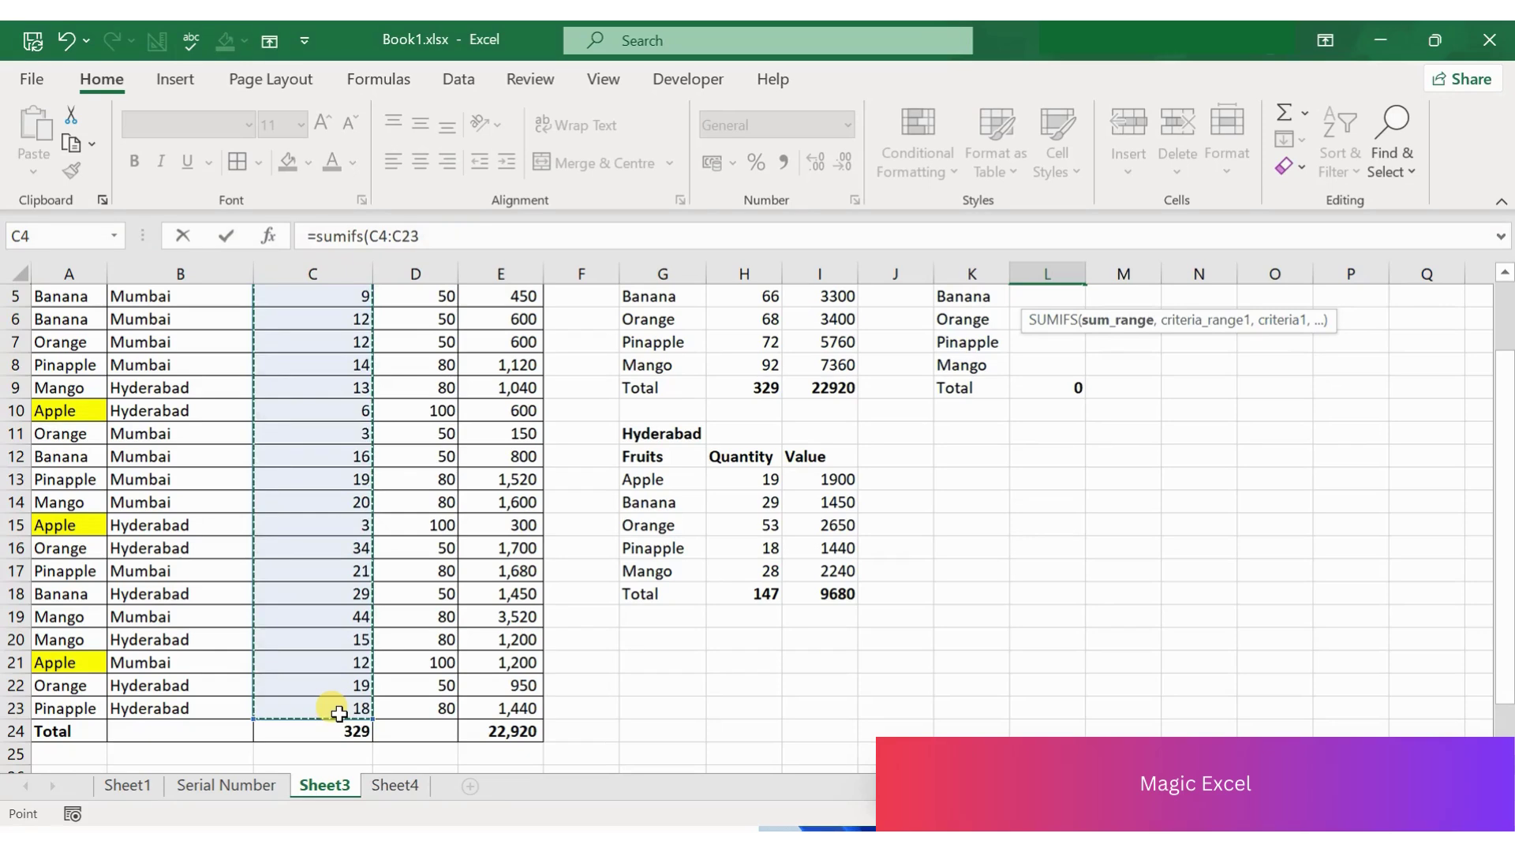
{"action": "type", "text": ","}
{"action": "left_click_drag", "start_coordinate": [79, 705], "coordinate": [71, 377]}
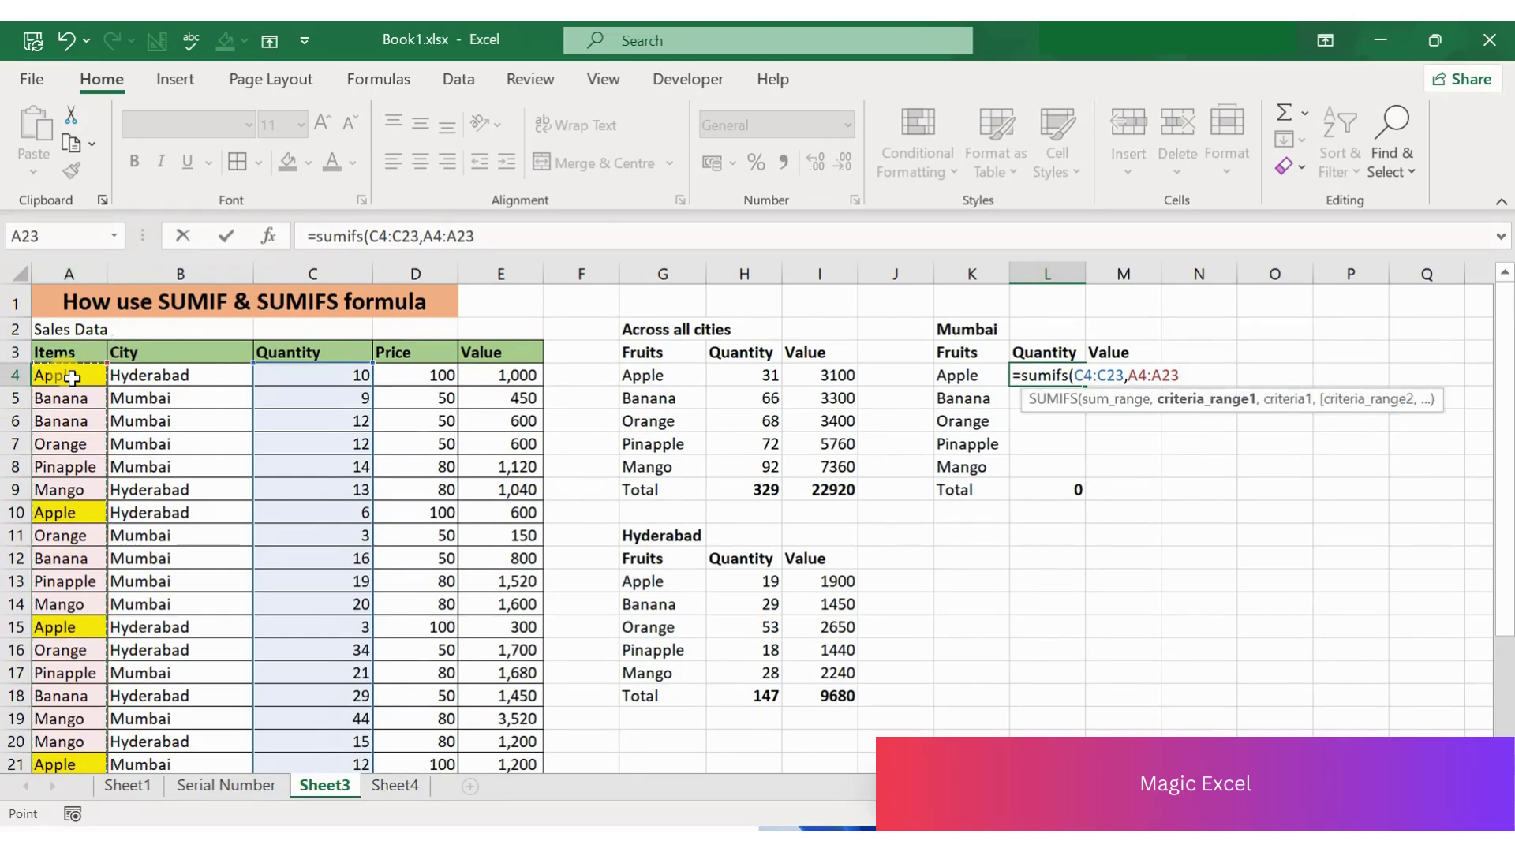
{"action": "type", "text": ","}
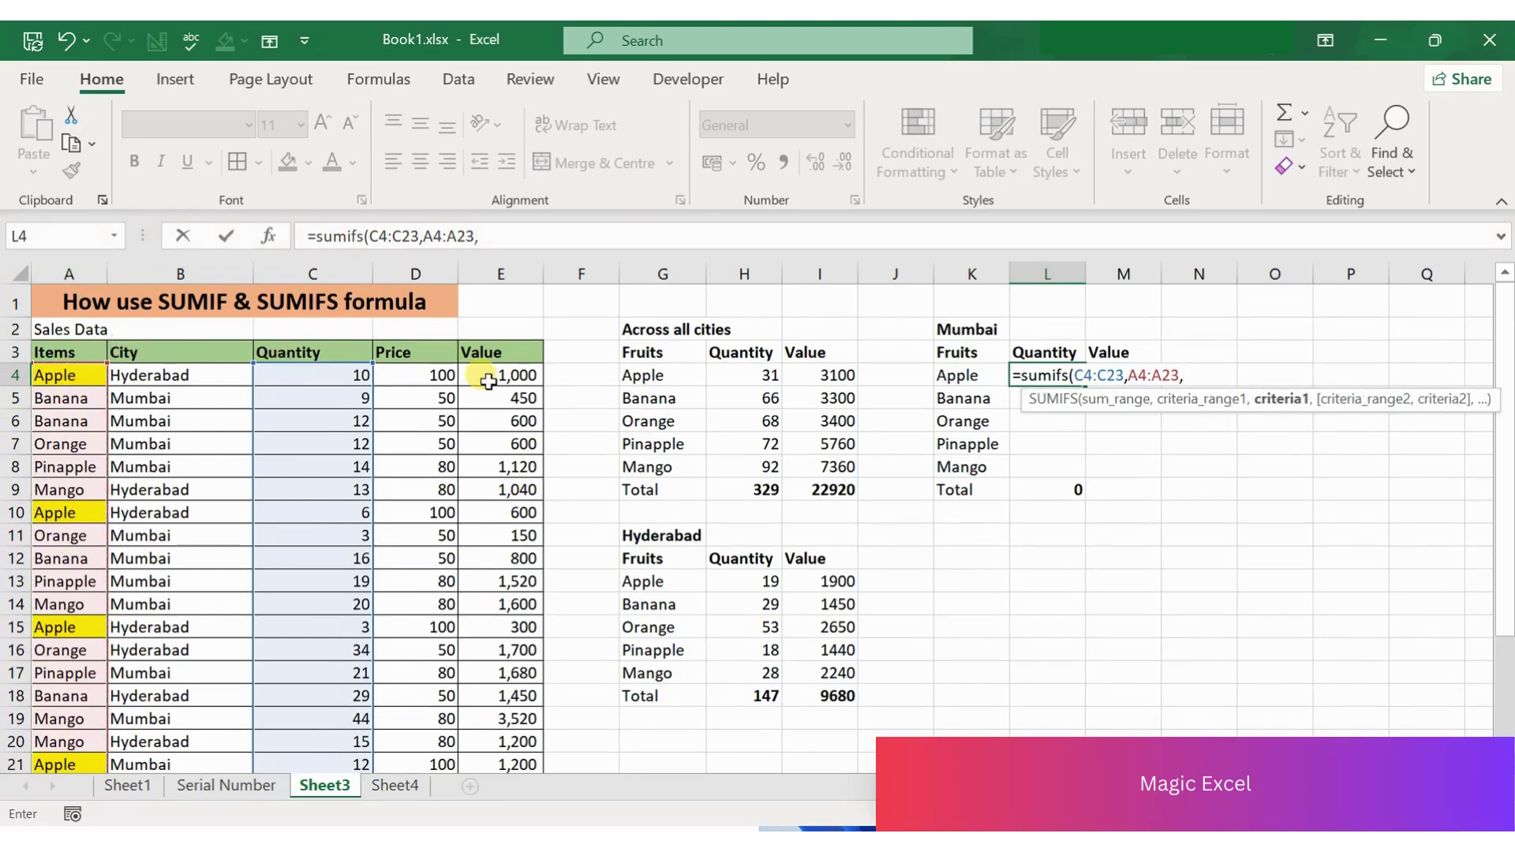
{"action": "left_click", "coordinate": [955, 378]}
{"action": "type", "text": ","}
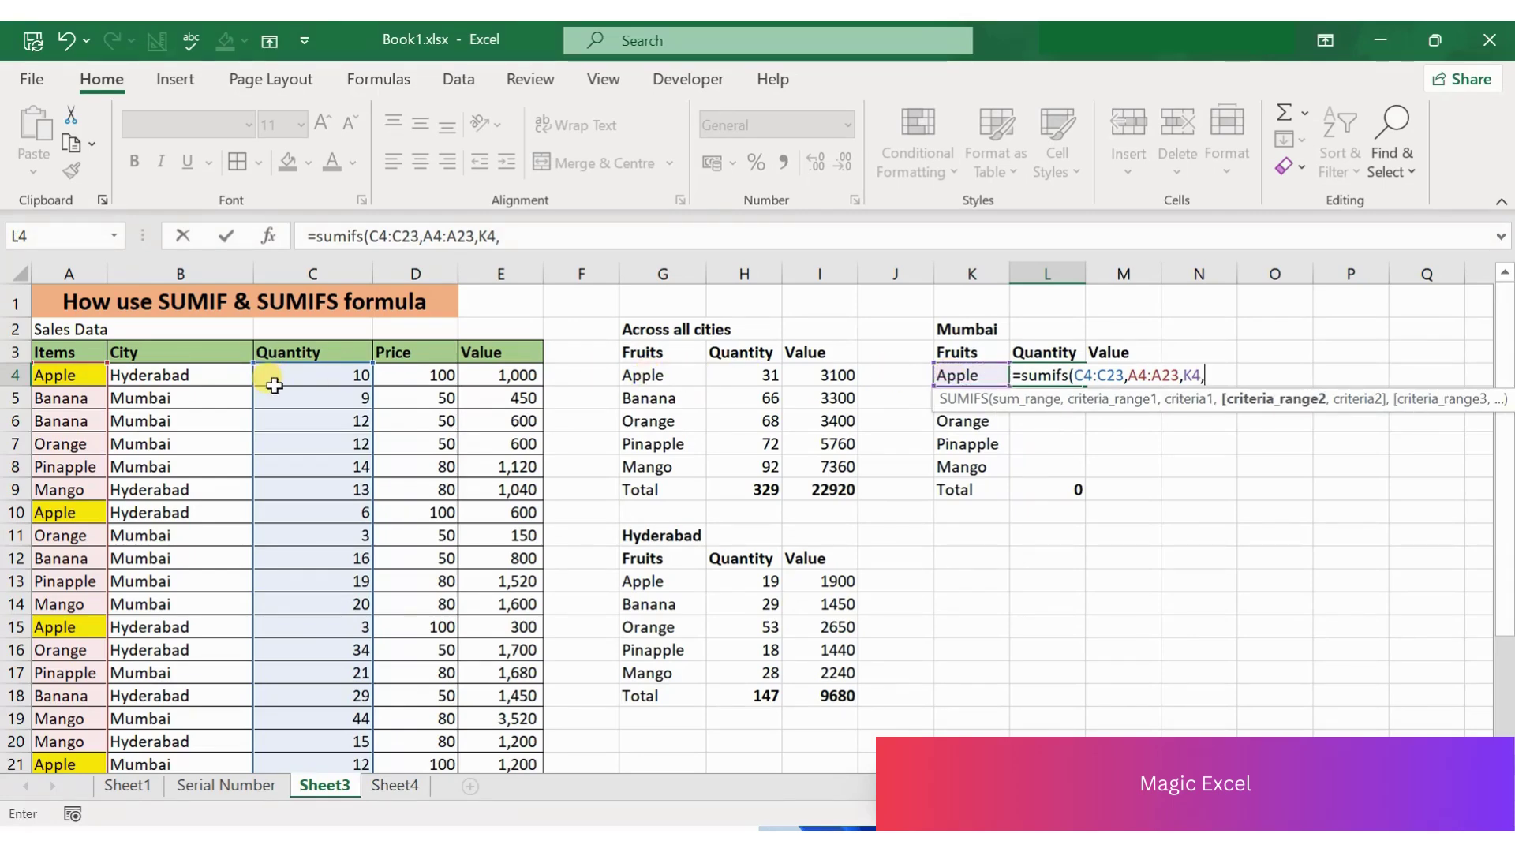
Add the city condition matching B4:B23 against K2 and complete the SUMIFS formula in L4
{"action": "left_click_drag", "start_coordinate": [197, 377], "coordinate": [203, 713]}
{"action": "type", "text": ","}
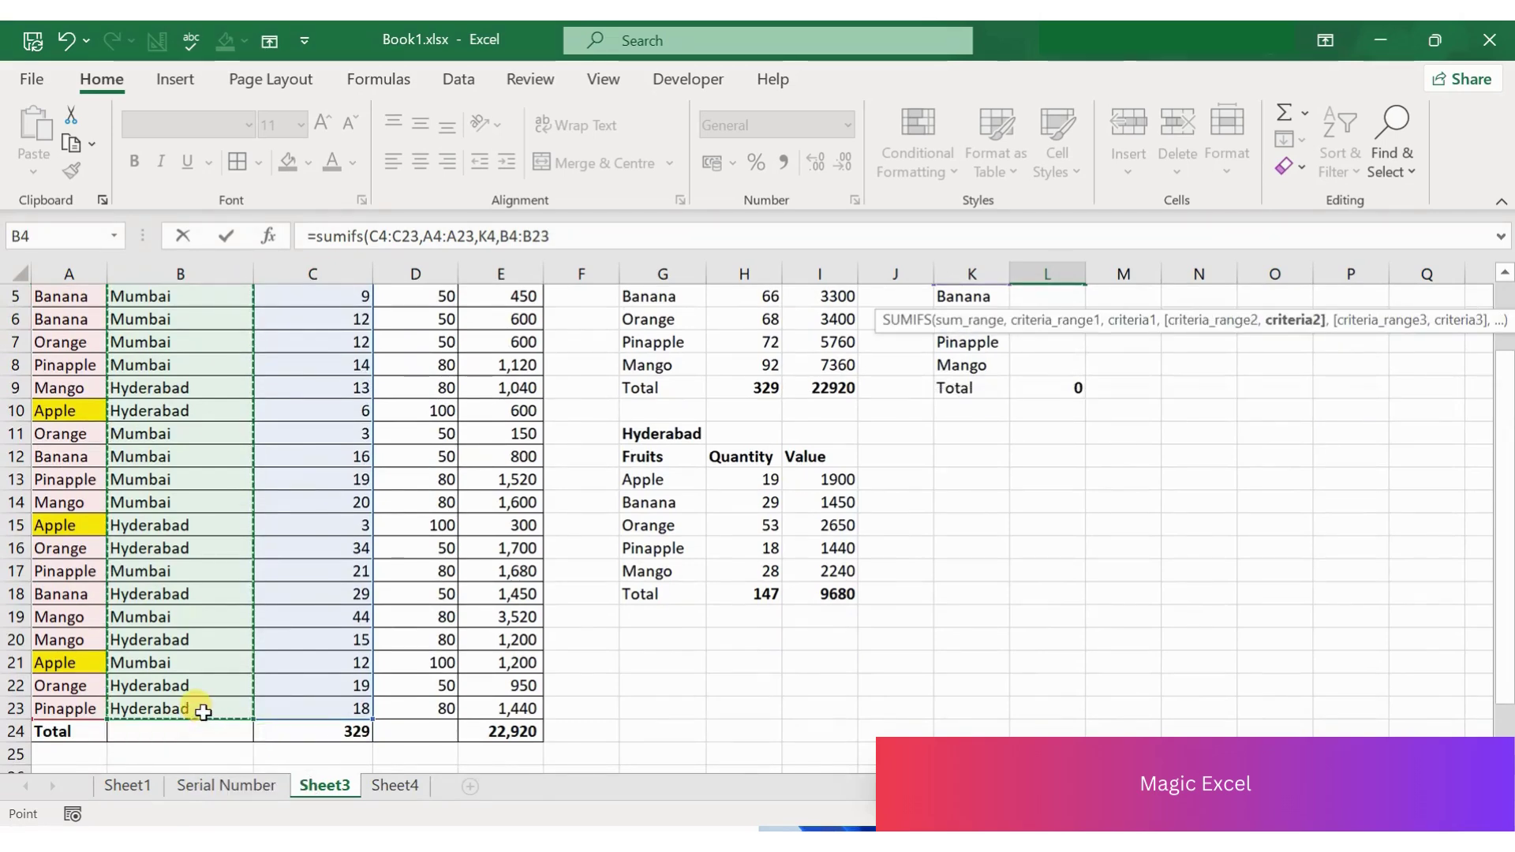
{"action": "left_click_drag", "start_coordinate": [1509, 460], "coordinate": [1503, 438]}
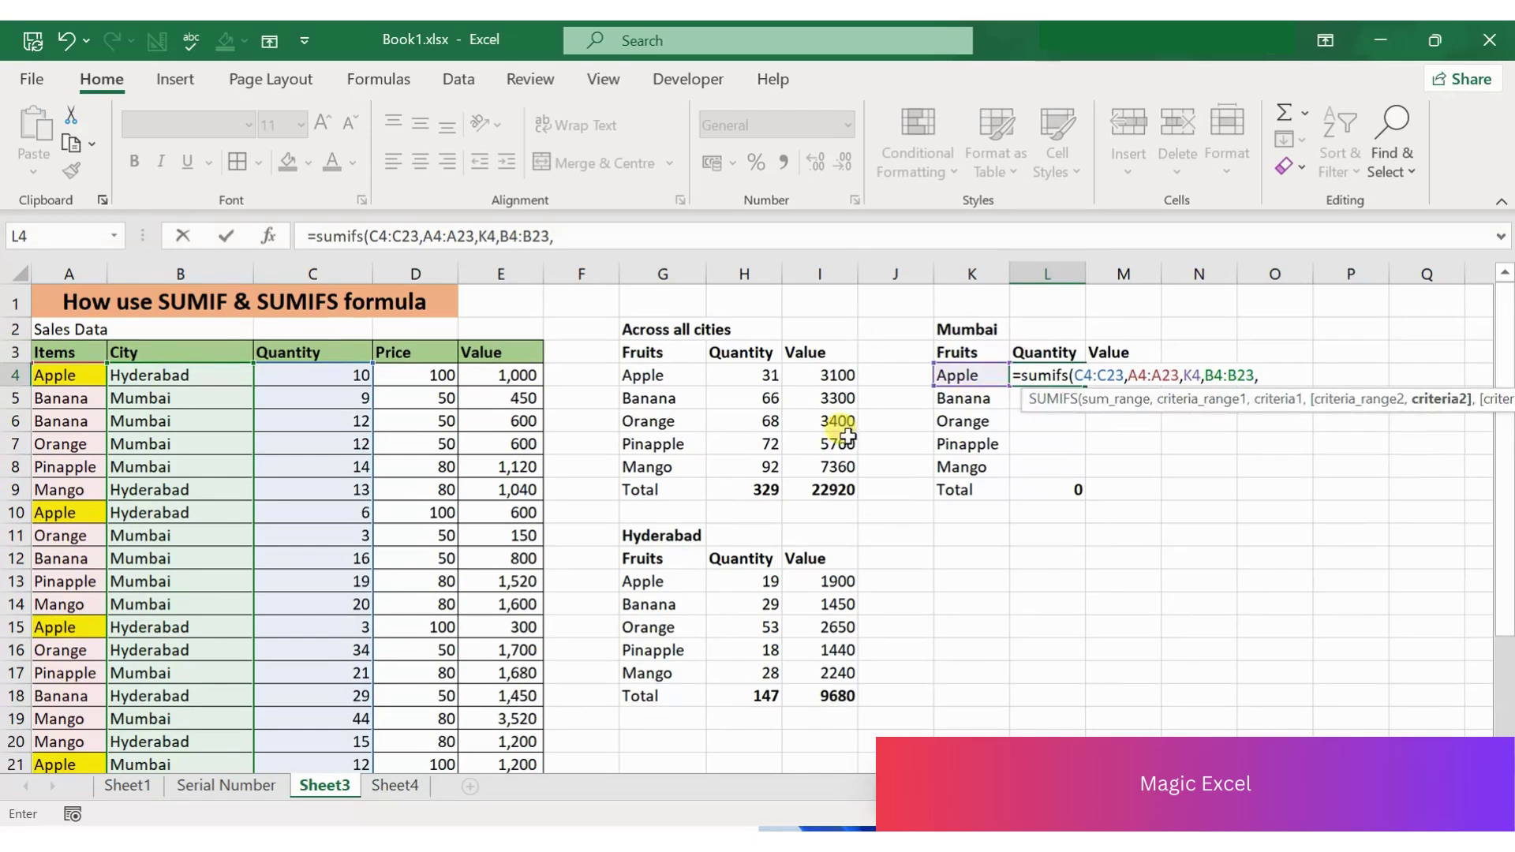
{"action": "left_click", "coordinate": [958, 330]}
{"action": "type", "text": ")"}
{"action": "key", "text": "Return"}
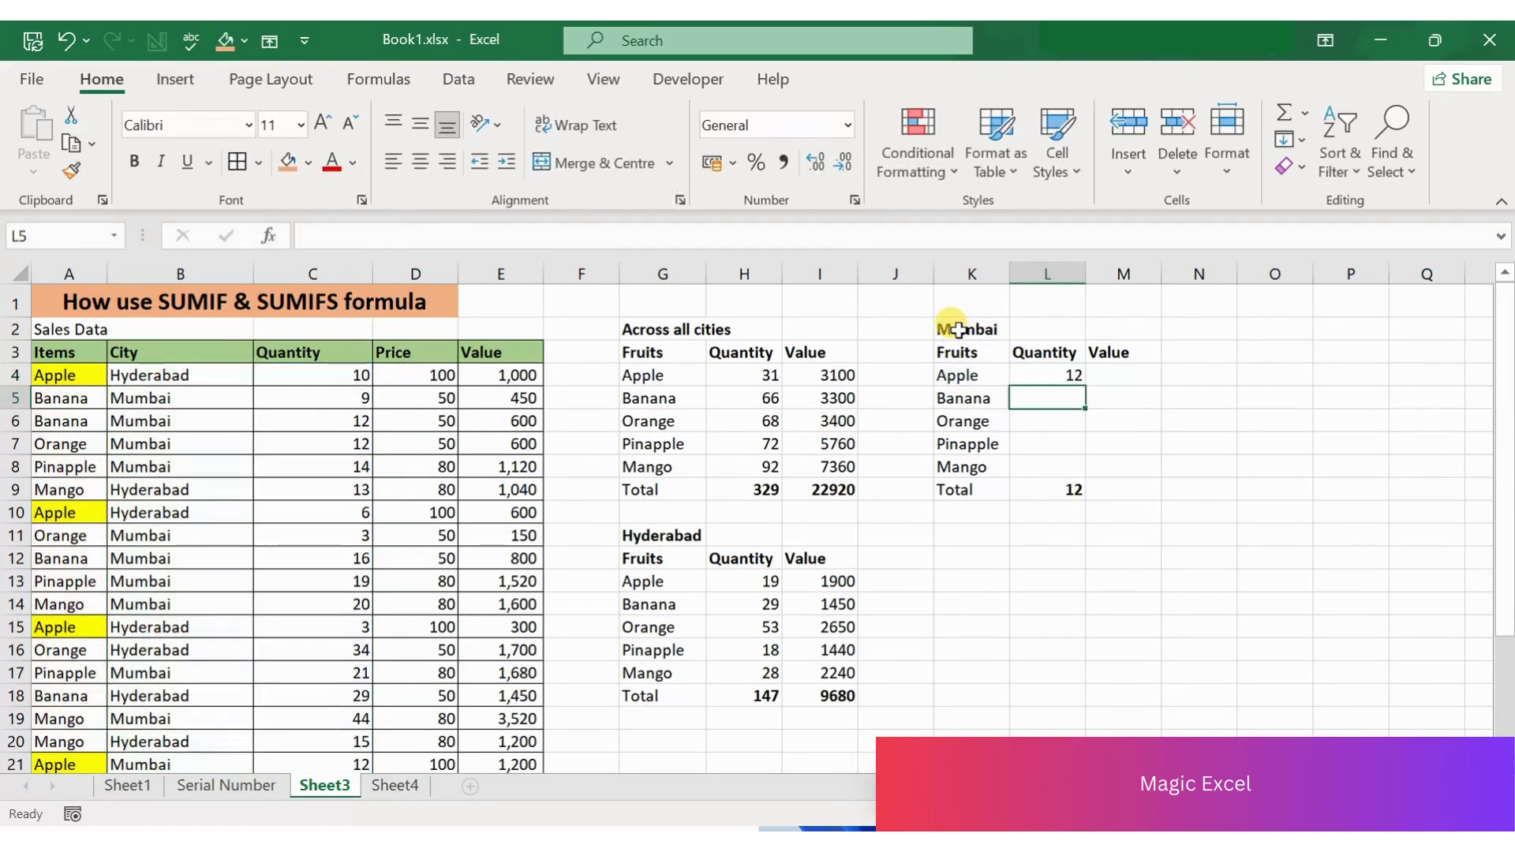
Lock the sum range C4:C23, criteria ranges A4:A23 and B4:B23, and city criterion K2 as absolute references in L4's formula
{"action": "key", "text": "Up"}
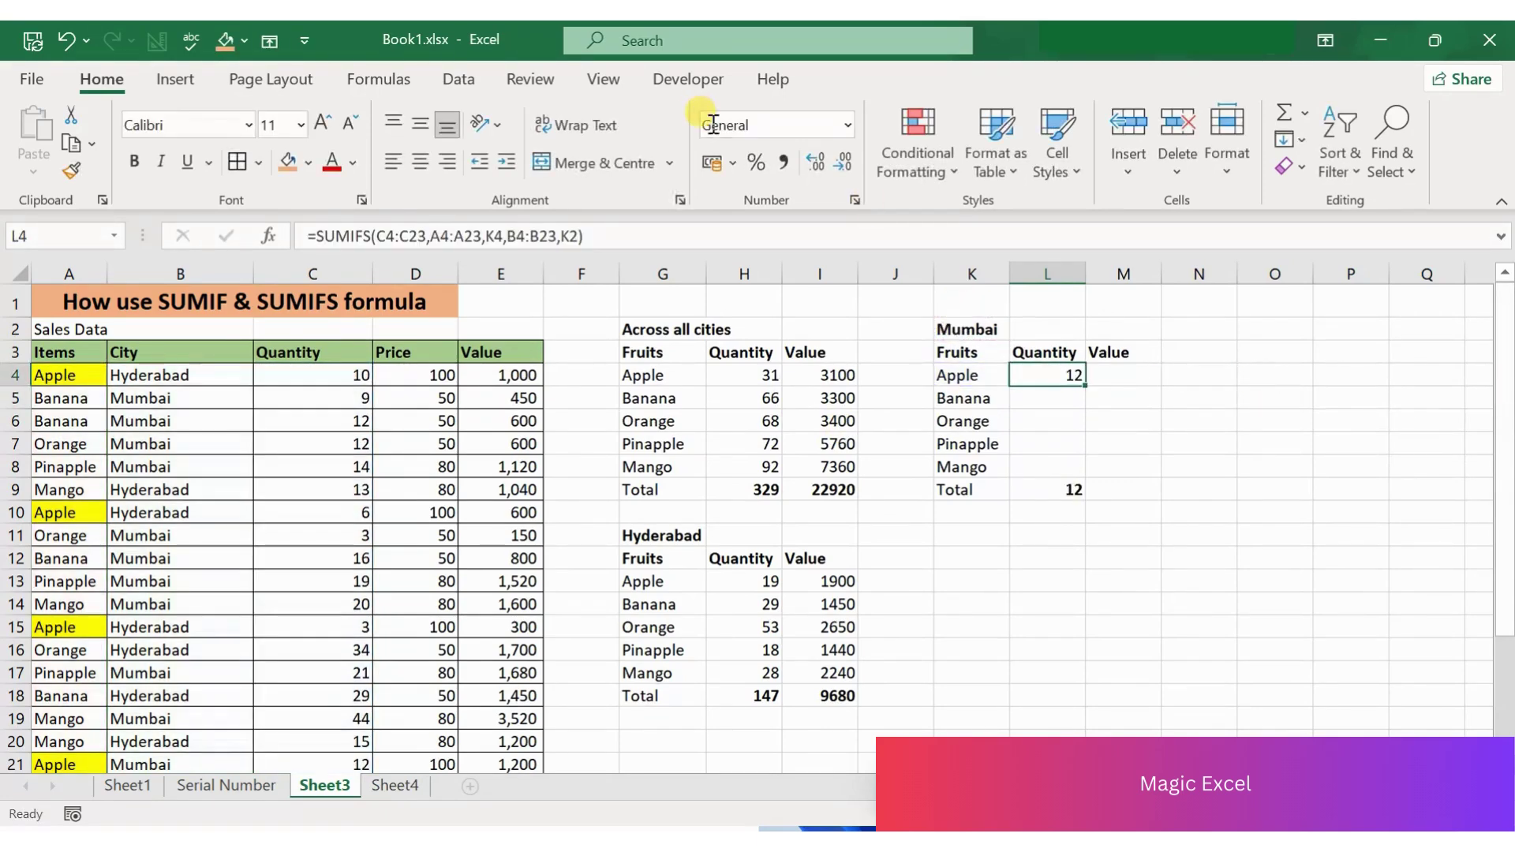
{"action": "left_click", "coordinate": [269, 236]}
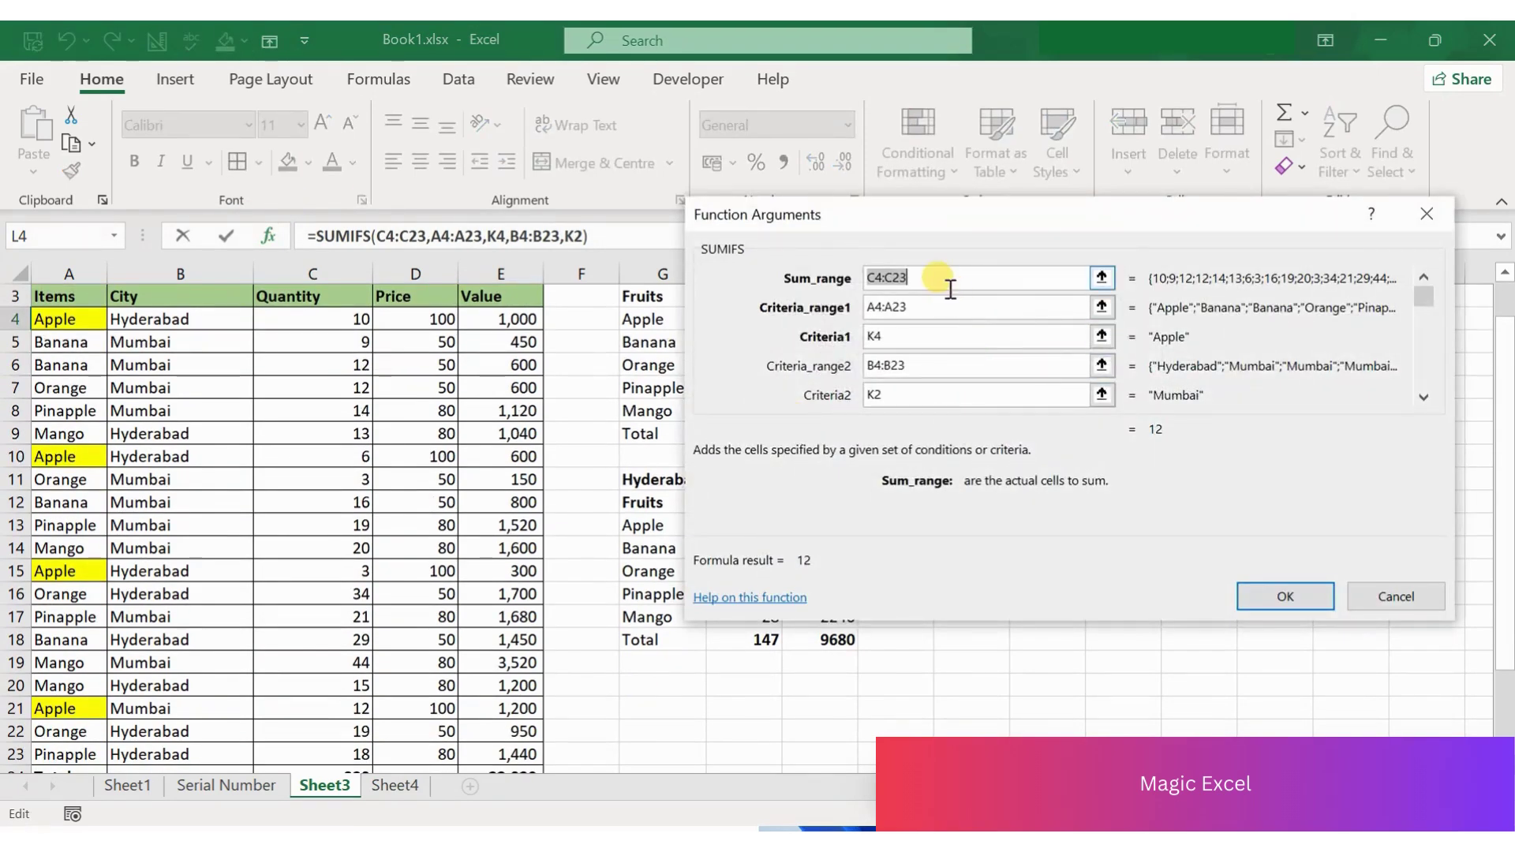
{"action": "key", "text": "F4"}
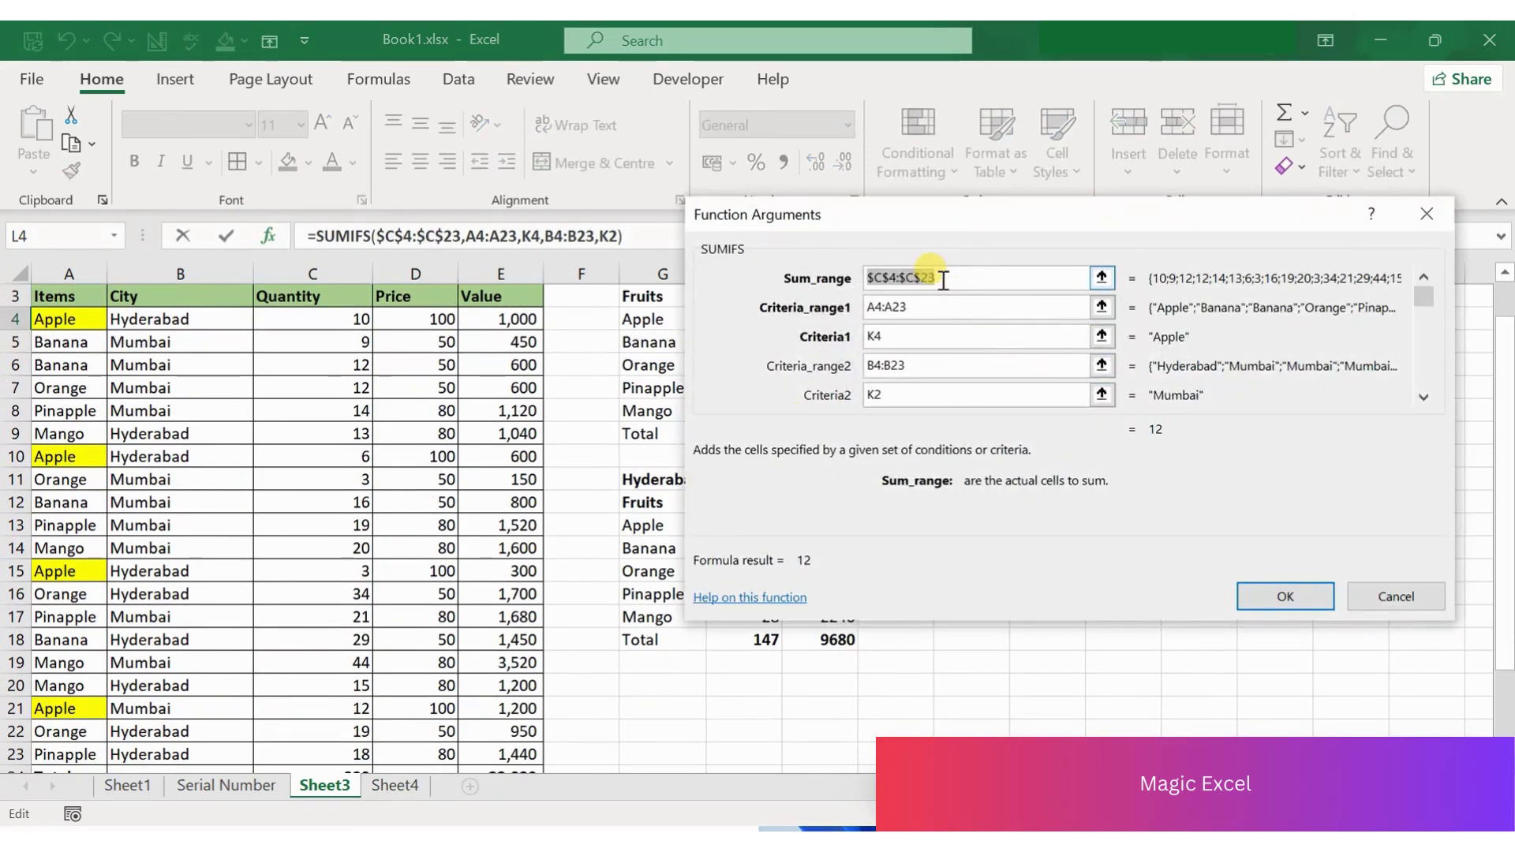
{"action": "left_click_drag", "start_coordinate": [907, 308], "coordinate": [860, 313]}
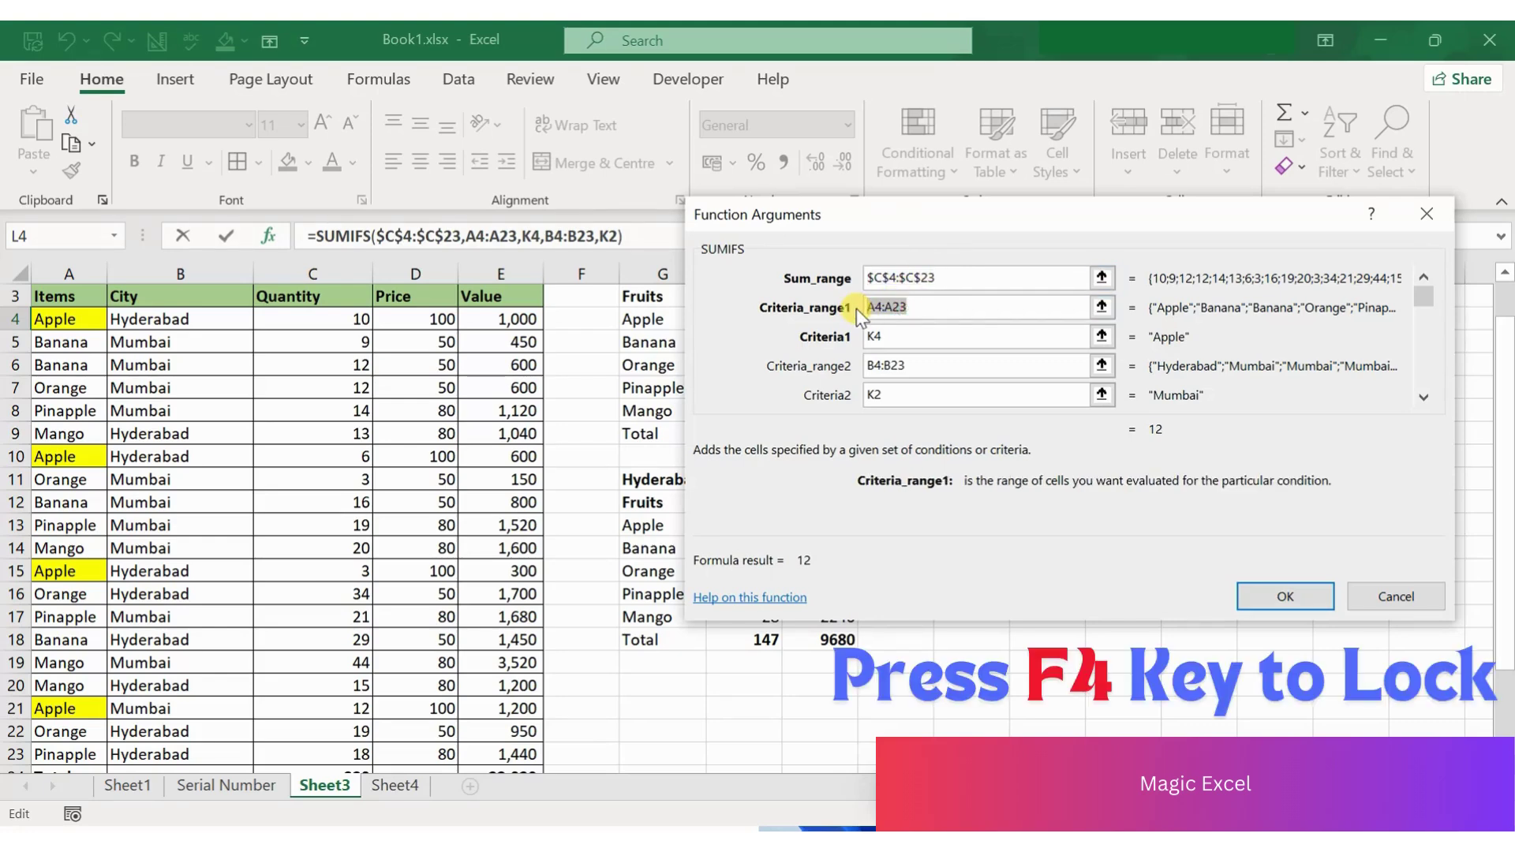
{"action": "key", "text": "F4"}
{"action": "left_click", "coordinate": [905, 364]}
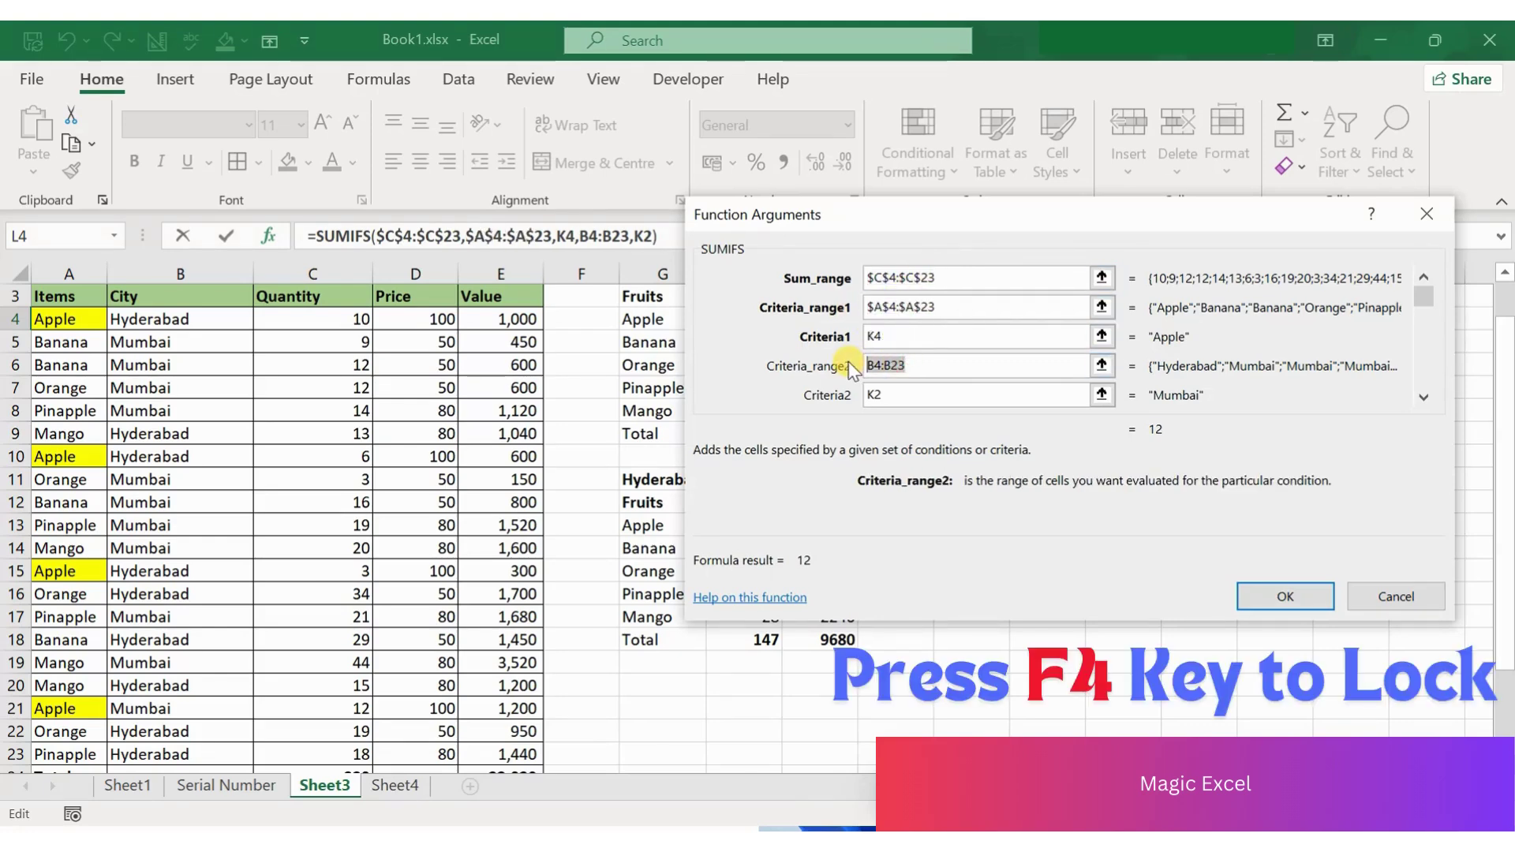
{"action": "key", "text": "F4"}
{"action": "left_click", "coordinate": [872, 393]}
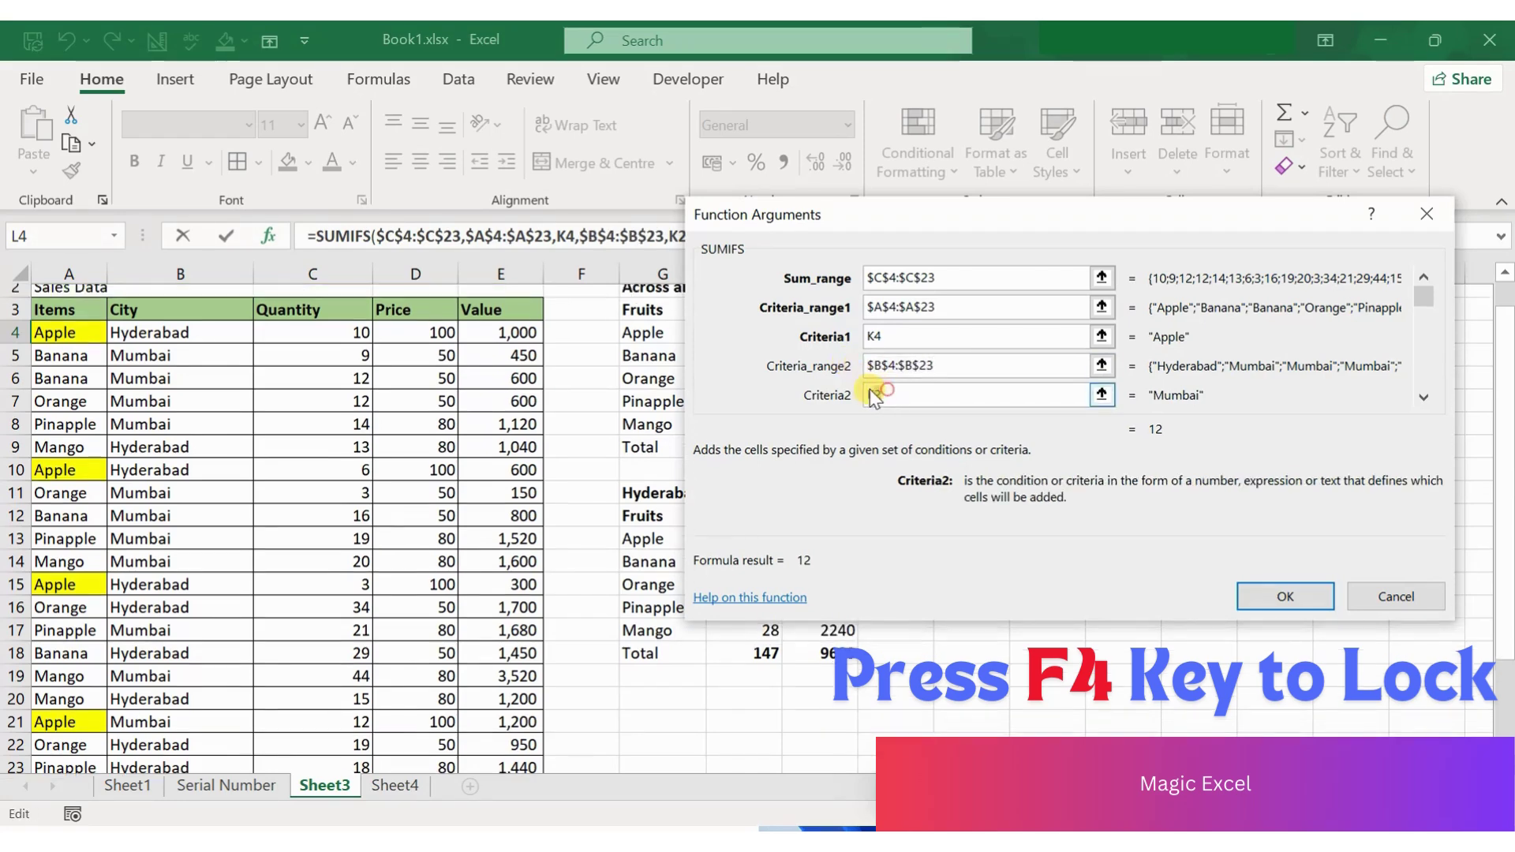